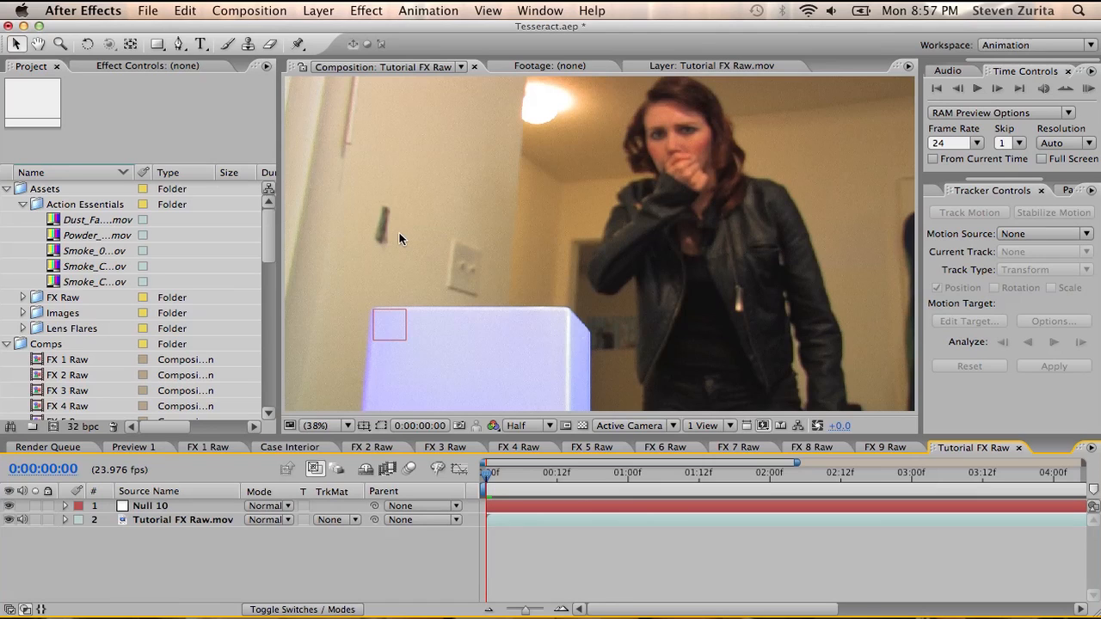
Step: Add the Tesseract Interior precomp between Null 10 and the Tutorial FX Raw.mov layer and shift it toward the white cube
{"action": "left_click", "coordinate": [150, 511]}
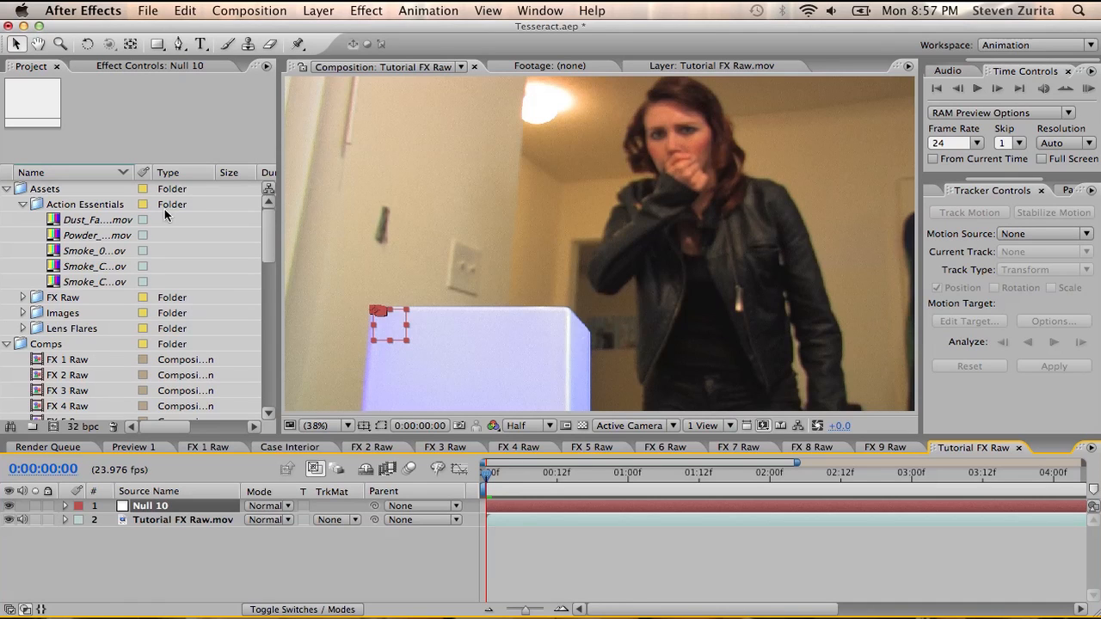
{"action": "left_click_drag", "start_coordinate": [266, 210], "coordinate": [267, 265]}
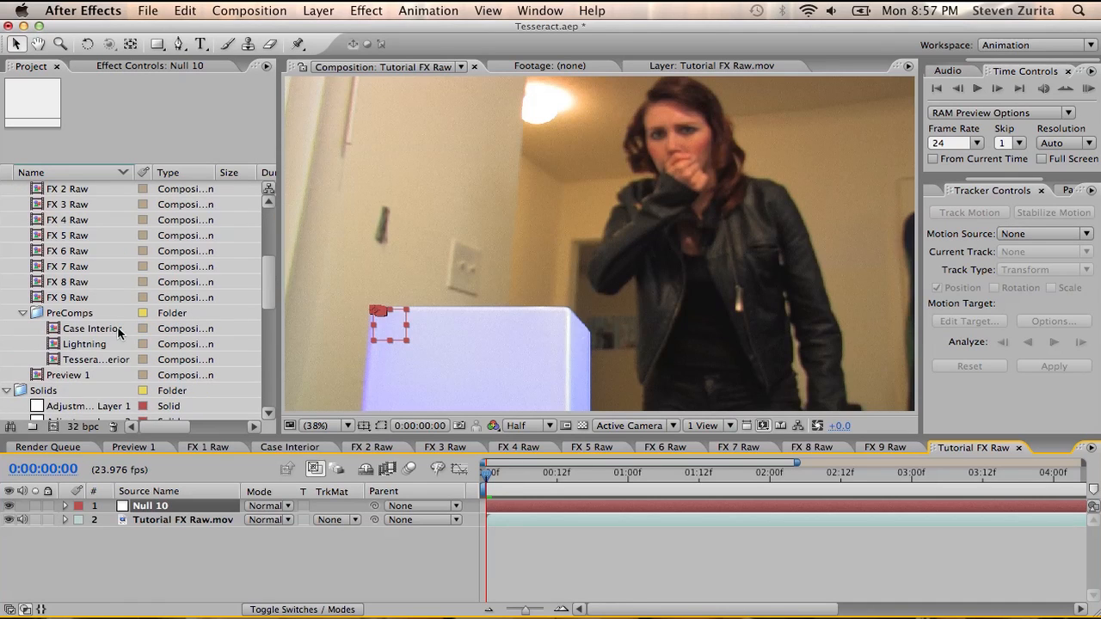
{"action": "left_click_drag", "start_coordinate": [86, 359], "coordinate": [122, 514]}
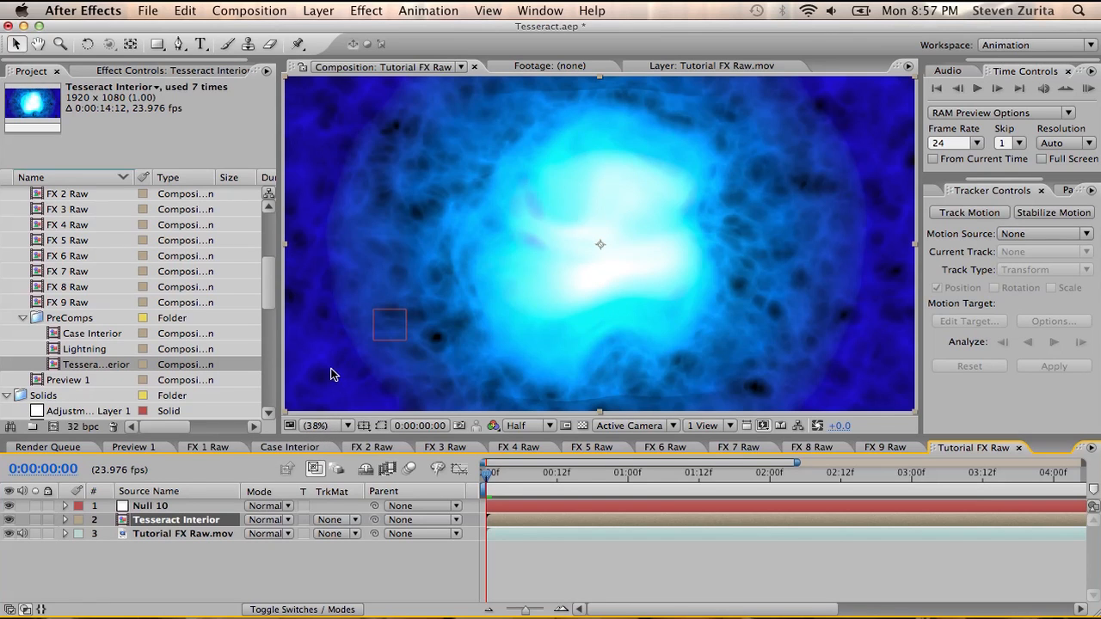
{"action": "left_click_drag", "start_coordinate": [603, 247], "coordinate": [515, 300]}
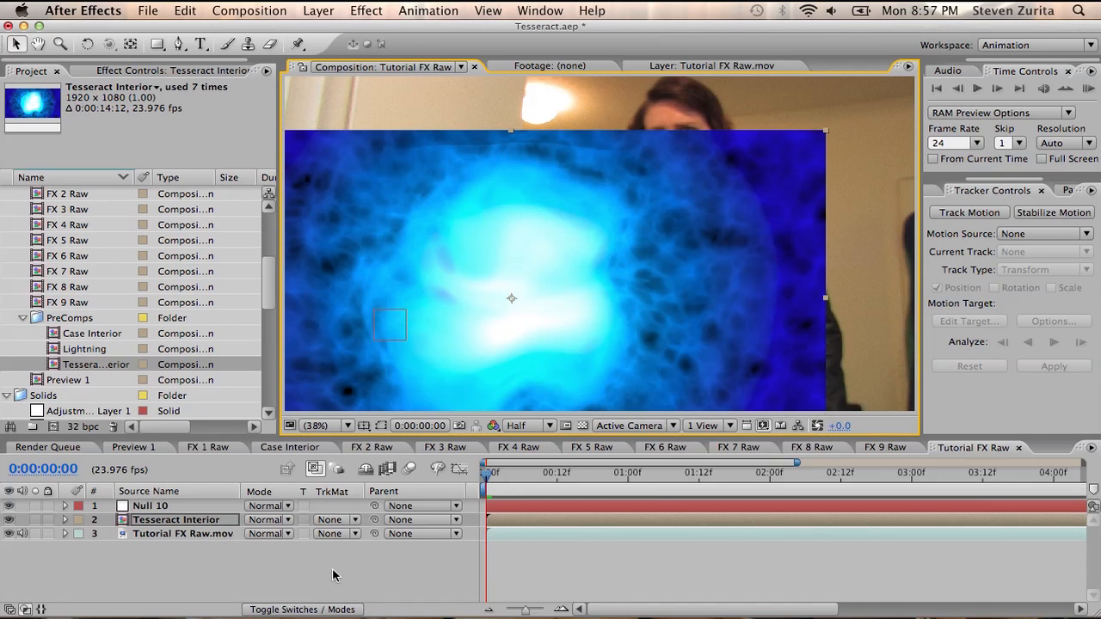
Step: Reduce the Tesseract Interior layer's opacity to 50%, and scale and position it to cover the white cube
{"action": "key", "text": "t"}
{"action": "left_click", "coordinate": [258, 534]}
{"action": "key", "text": "Return"}
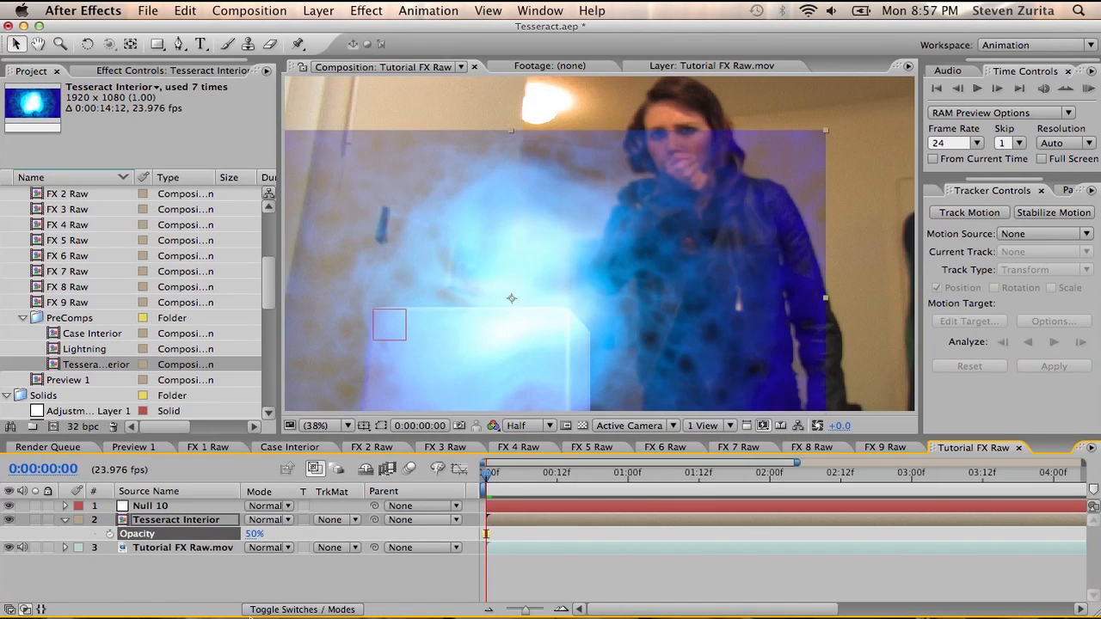
{"action": "left_click_drag", "start_coordinate": [730, 259], "coordinate": [687, 363]}
{"action": "left_click_drag", "start_coordinate": [785, 233], "coordinate": [634, 306]}
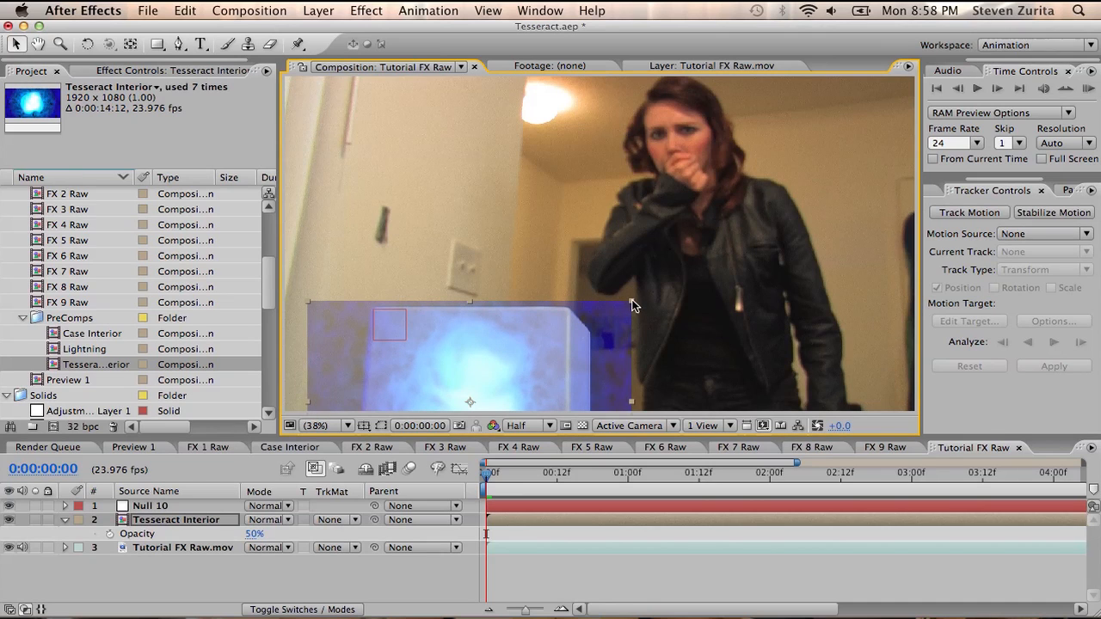
{"action": "key", "text": "Down"}
{"action": "key", "text": "Down"}
{"action": "key", "text": "Down"}
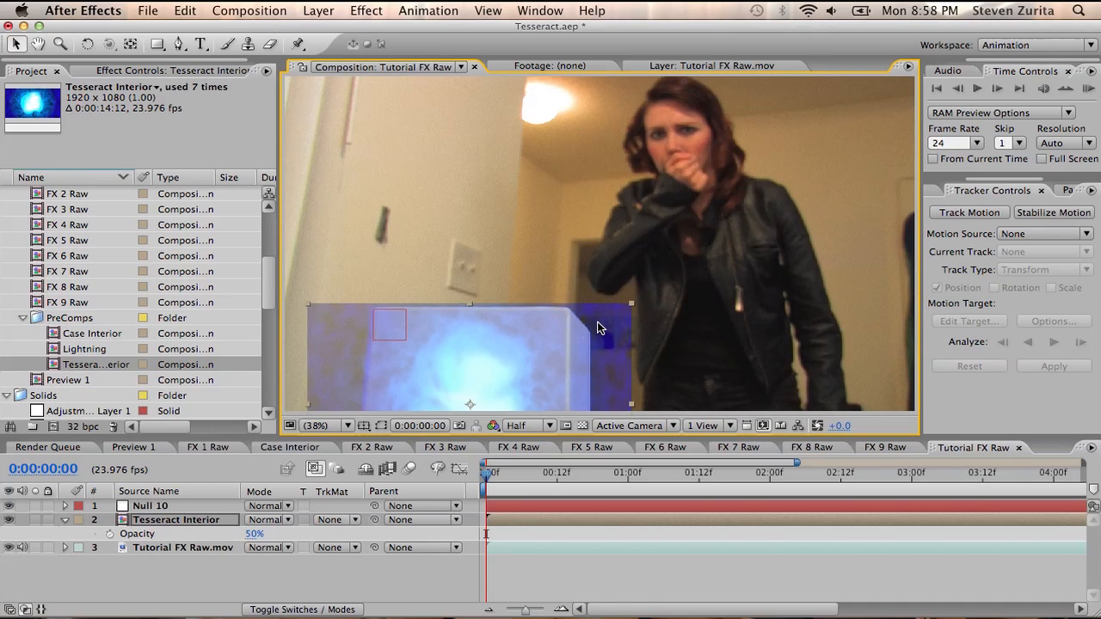
Step: Set the Tesseract Interior layer's opacity to 100% and hide the layer
{"action": "left_click_drag", "start_coordinate": [252, 534], "coordinate": [516, 523]}
{"action": "left_click", "coordinate": [9, 520]}
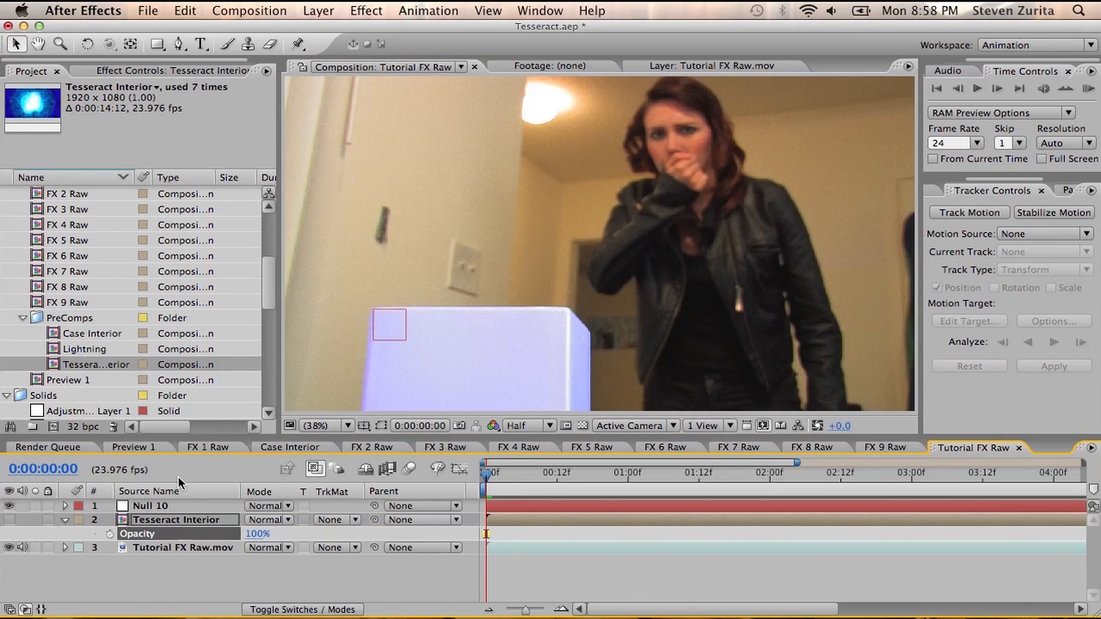
Step: Create a black 1920 x 1080 solid named Matte and place it directly below Null 10
{"action": "left_click", "coordinate": [319, 10]}
{"action": "mouse_move", "coordinate": [315, 29]}
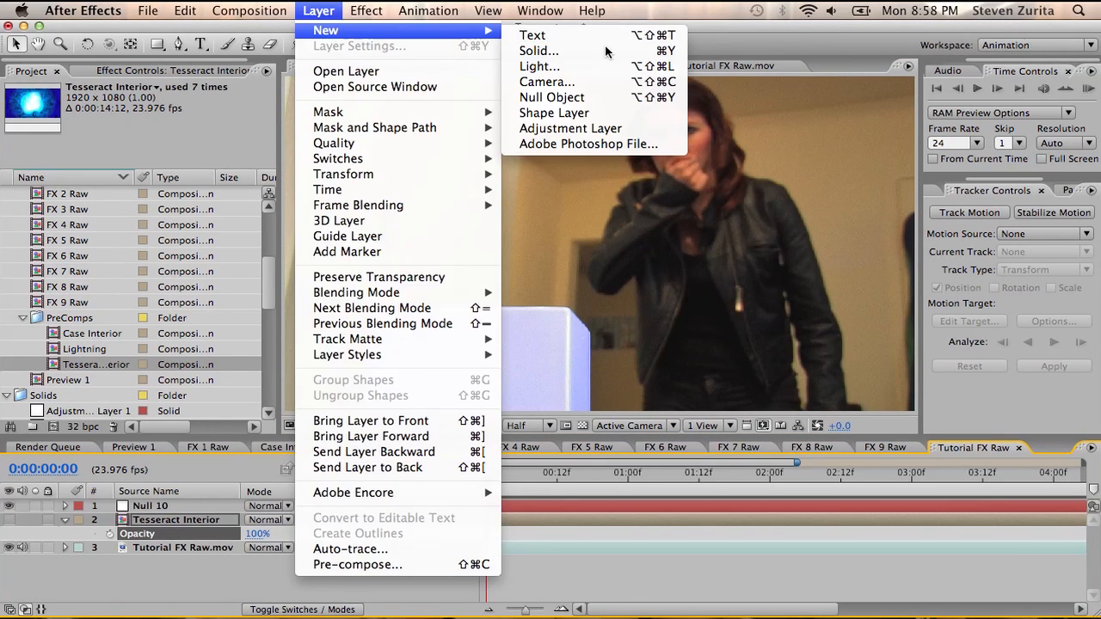
{"action": "left_click", "coordinate": [604, 47]}
{"action": "type", "text": "Matte"}
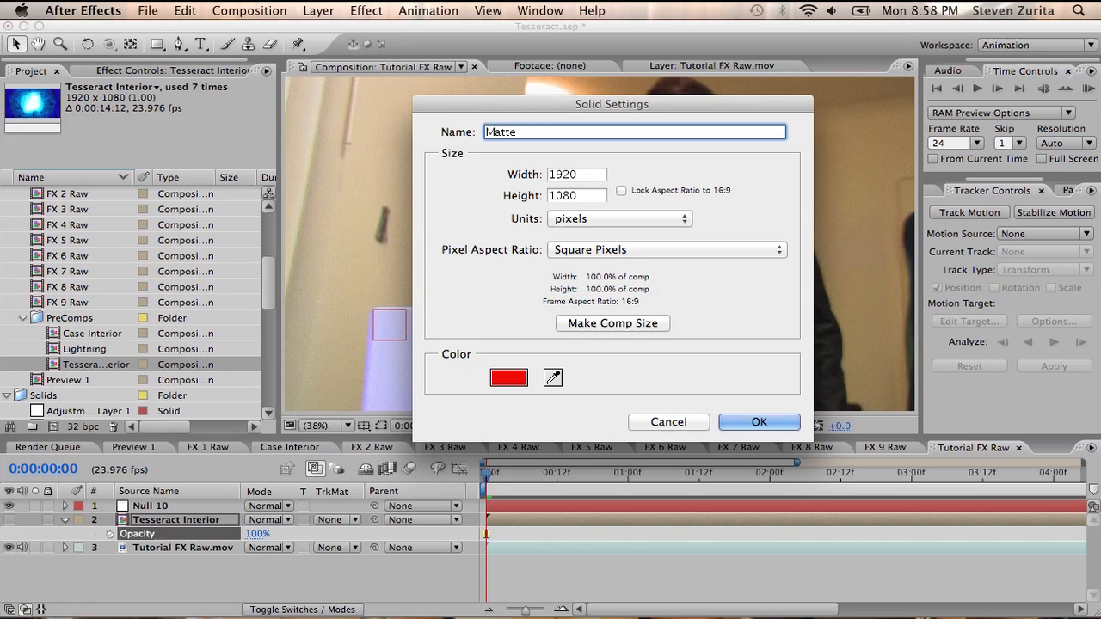
{"action": "left_click", "coordinate": [509, 379]}
{"action": "left_click", "coordinate": [184, 283]}
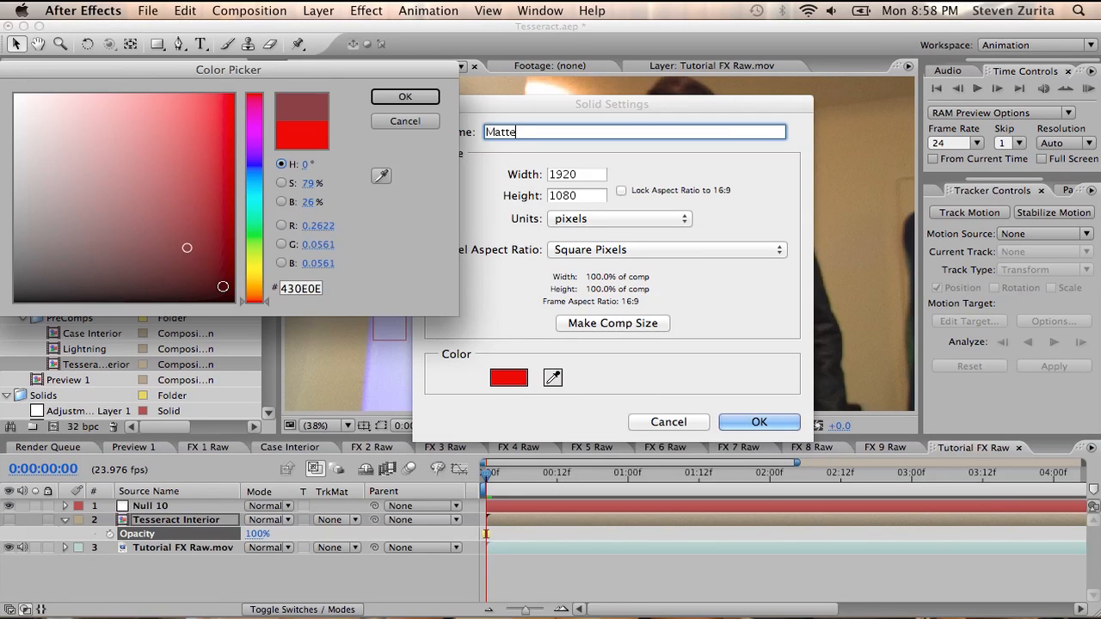
{"action": "left_click", "coordinate": [400, 97]}
{"action": "left_click", "coordinate": [759, 422]}
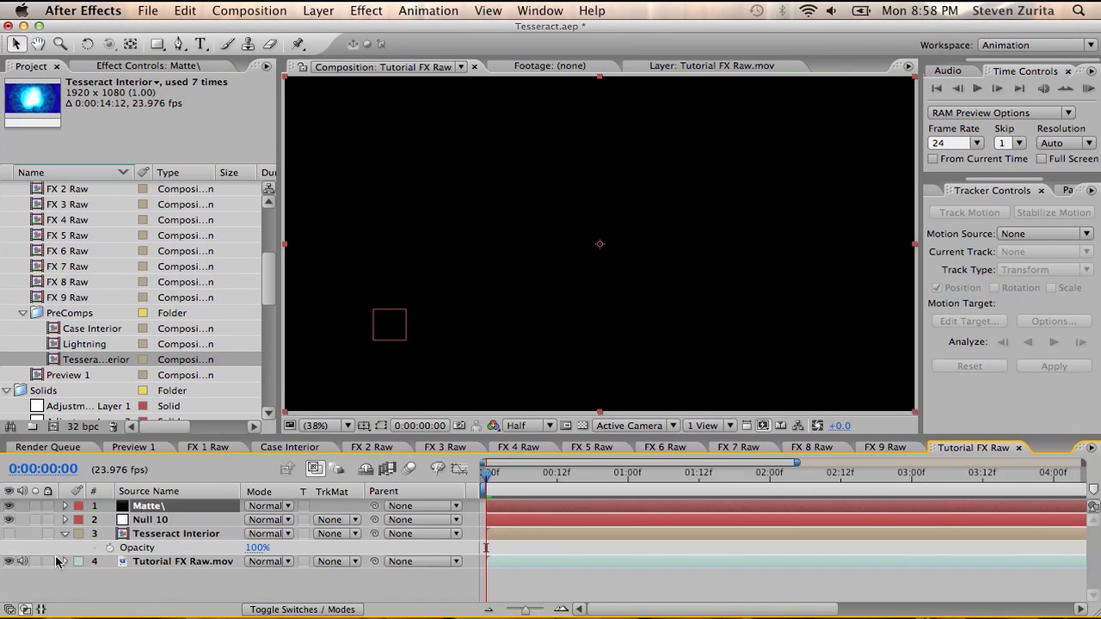
{"action": "left_click_drag", "start_coordinate": [130, 510], "coordinate": [129, 527]}
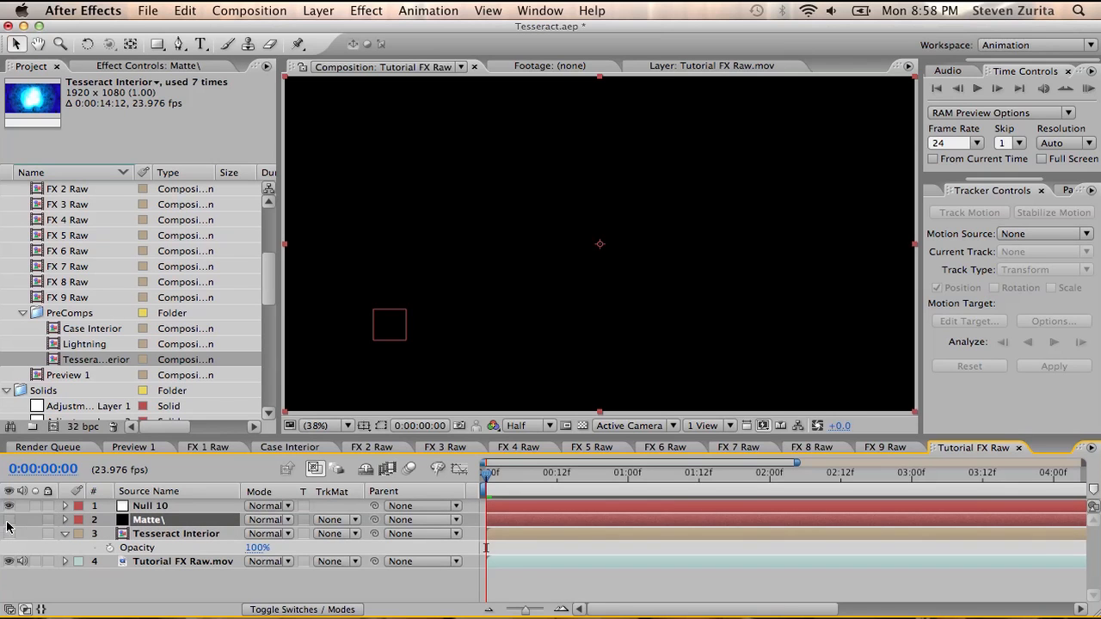
Step: Hide the Matte solid and draw a closed Pen mask on it, fitting its points to the white cube's outline
{"action": "left_click", "coordinate": [8, 519]}
{"action": "left_click", "coordinate": [179, 44]}
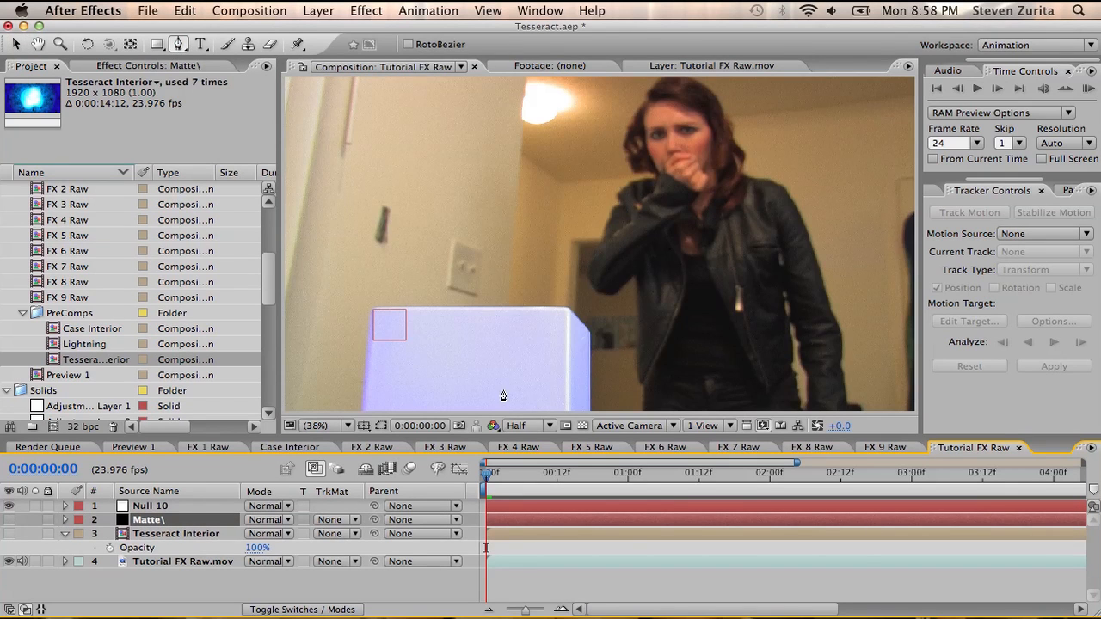
{"action": "scroll", "coordinate": [503, 380], "scroll_direction": "down", "scroll_amount": 1}
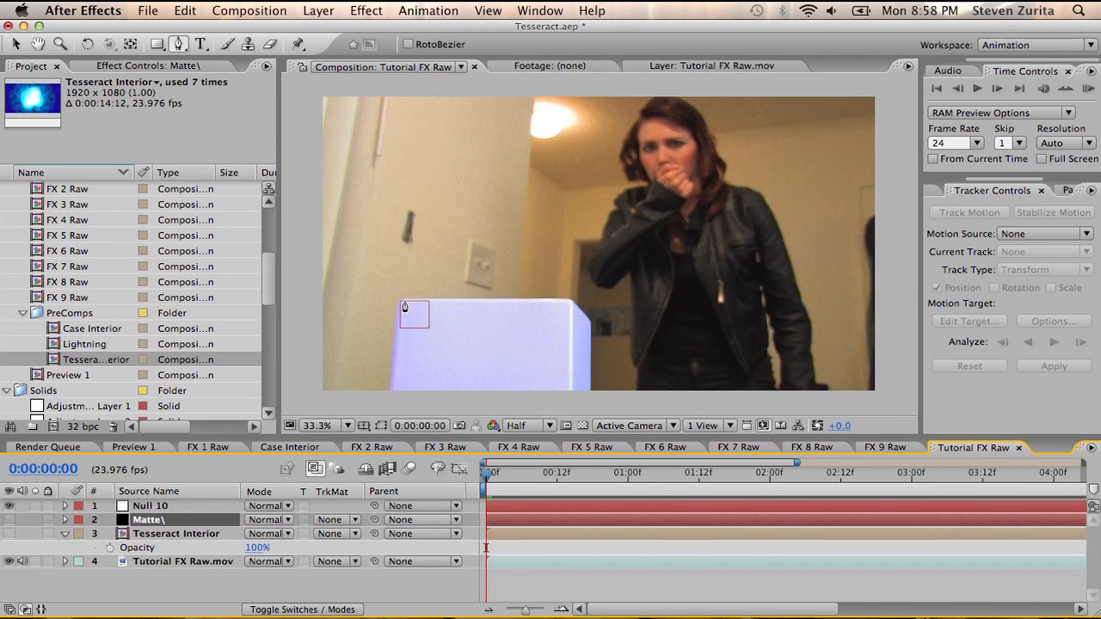
{"action": "left_click_drag", "start_coordinate": [403, 300], "coordinate": [410, 299]}
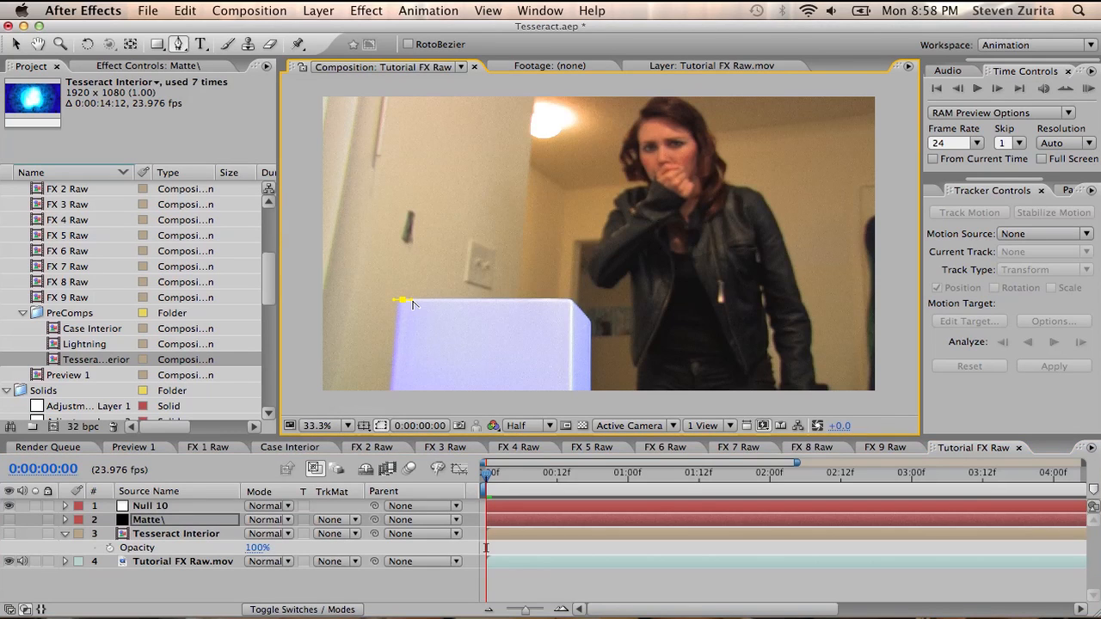
{"action": "left_click", "coordinate": [569, 299]}
{"action": "key", "text": "super+z"}
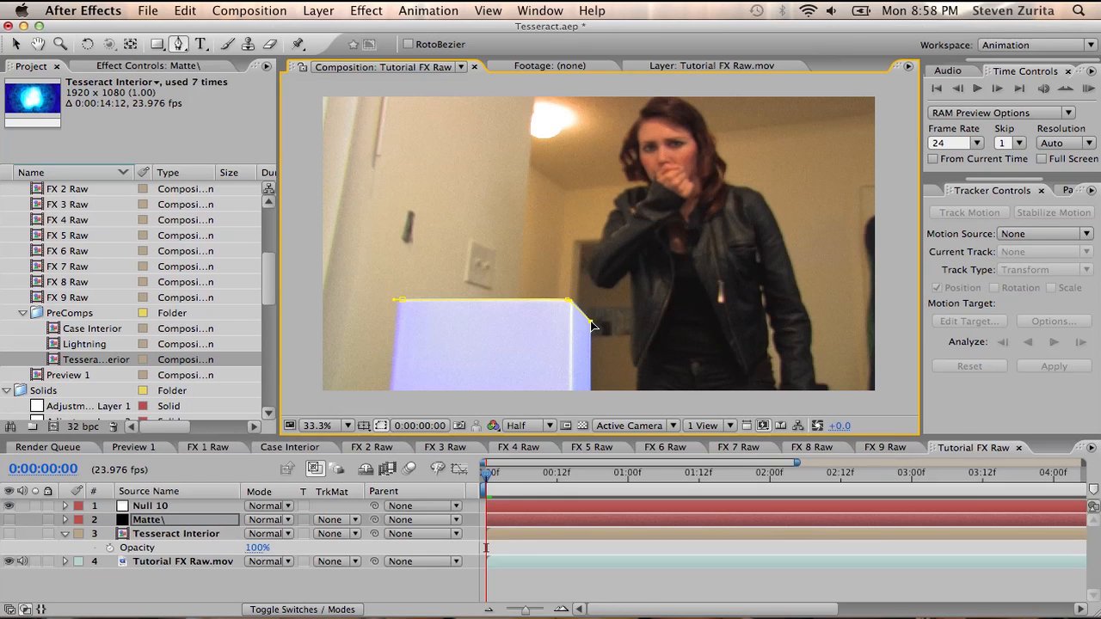
{"action": "left_click", "coordinate": [591, 395]}
{"action": "key", "text": "super+z"}
{"action": "left_click", "coordinate": [388, 405]}
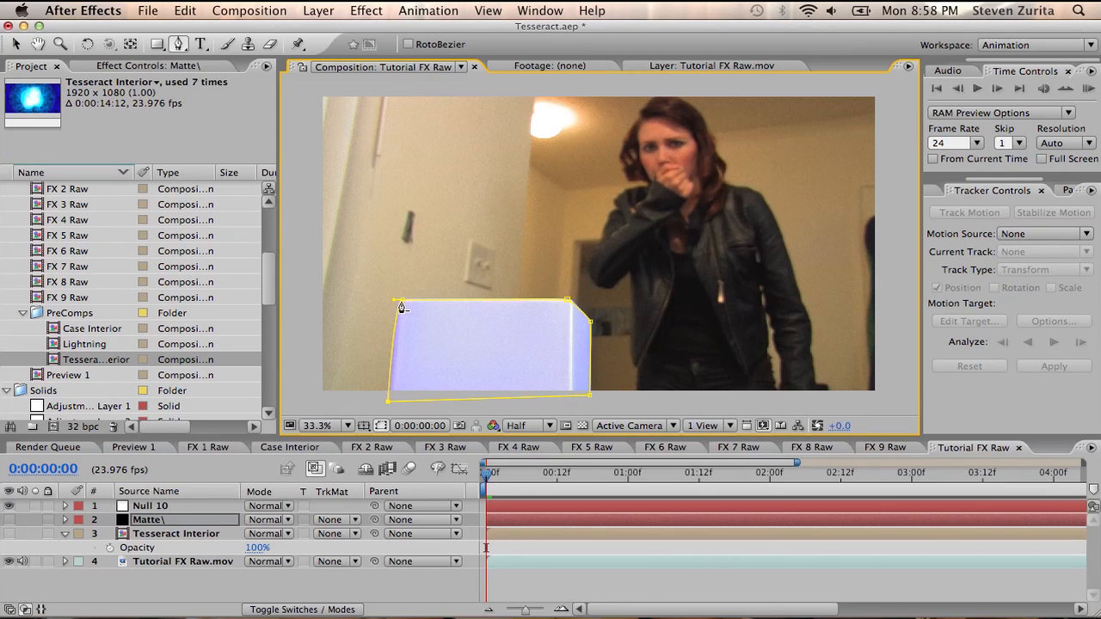
{"action": "left_click_drag", "start_coordinate": [396, 302], "coordinate": [400, 303]}
{"action": "key", "text": "v"}
{"action": "left_click_drag", "start_coordinate": [387, 401], "coordinate": [389, 403]}
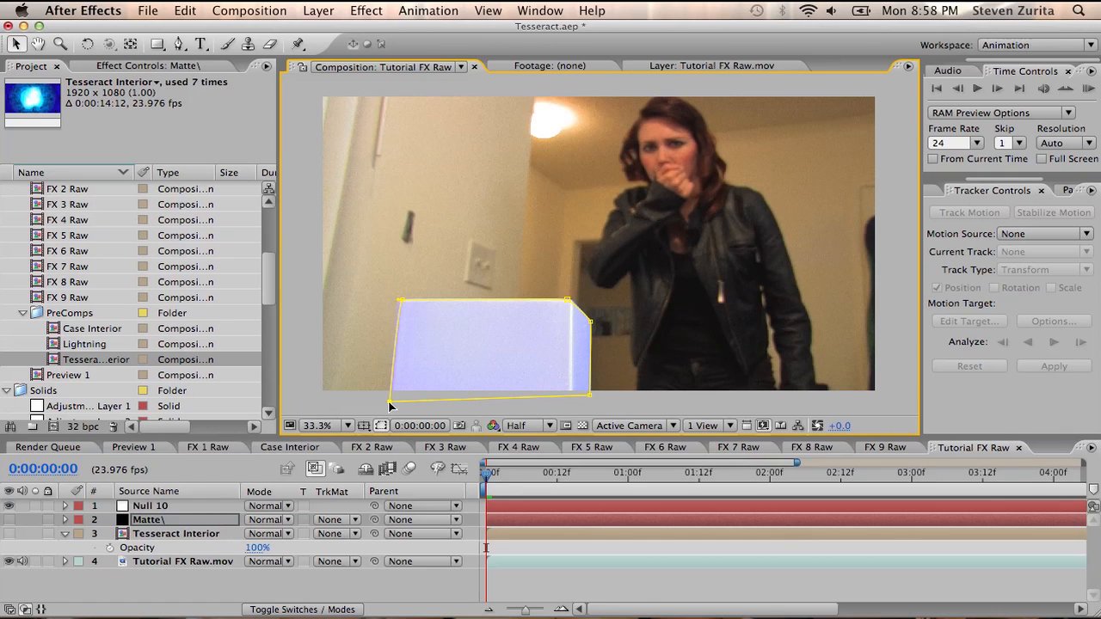
Step: Show the Matte solid and assign it as the Alpha Matte of the Tesseract Interior layer
{"action": "left_click", "coordinate": [9, 519]}
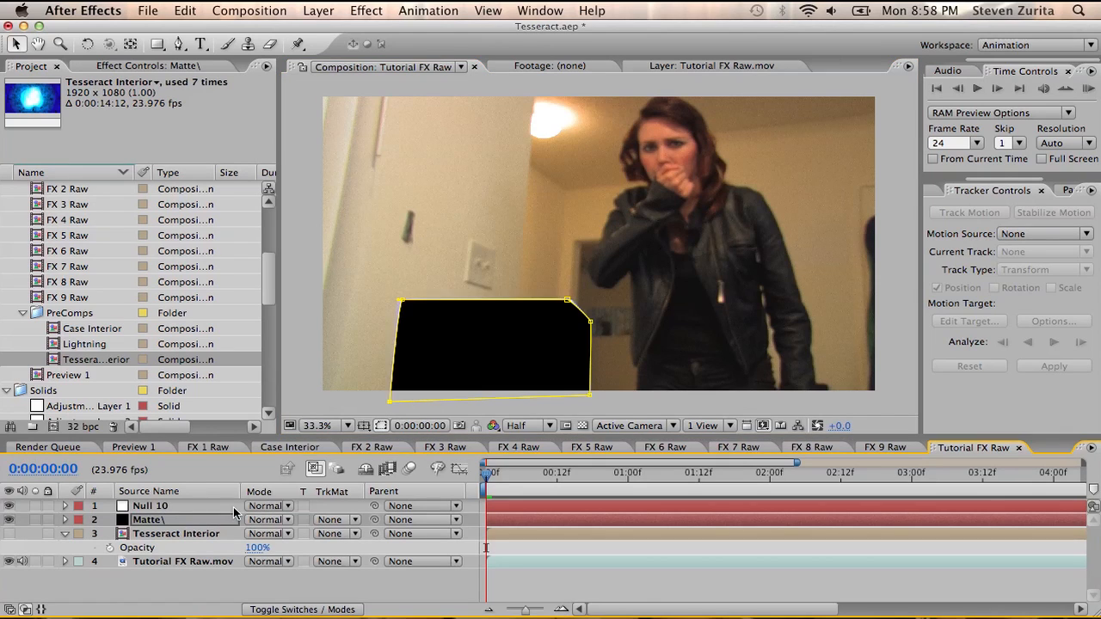
{"action": "left_click", "coordinate": [163, 534]}
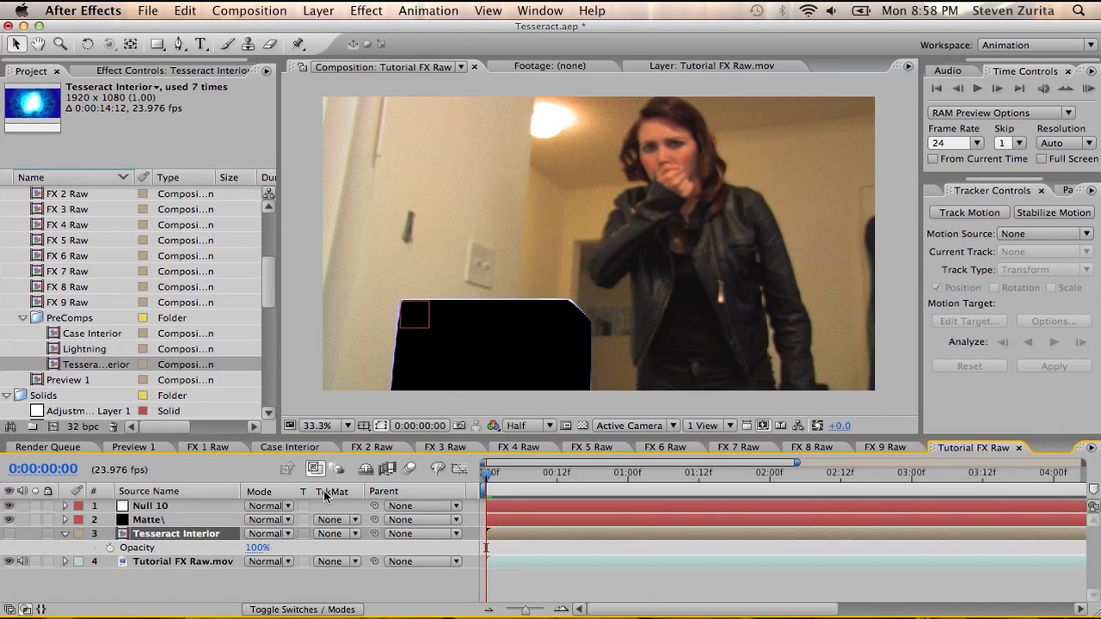
{"action": "left_click", "coordinate": [339, 534]}
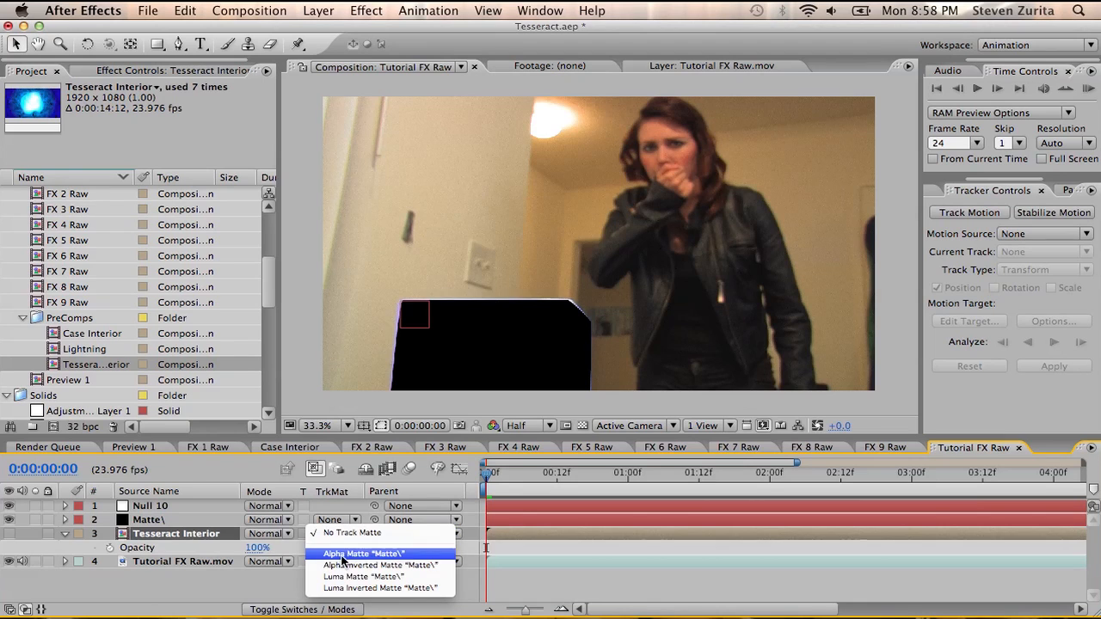
{"action": "left_click", "coordinate": [342, 555]}
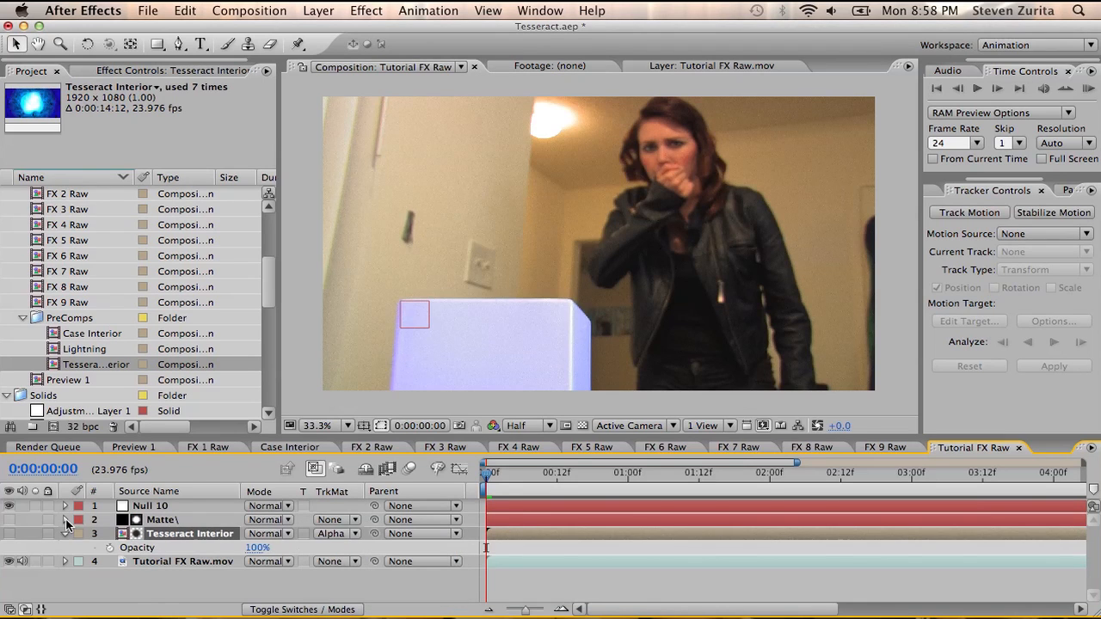
Step: Set the Matte layer's mask feather to 3 pixels and expand the mask slightly to cover the cube's edges
{"action": "left_click", "coordinate": [207, 521]}
{"action": "key", "text": "m"}
{"action": "key", "text": "m"}
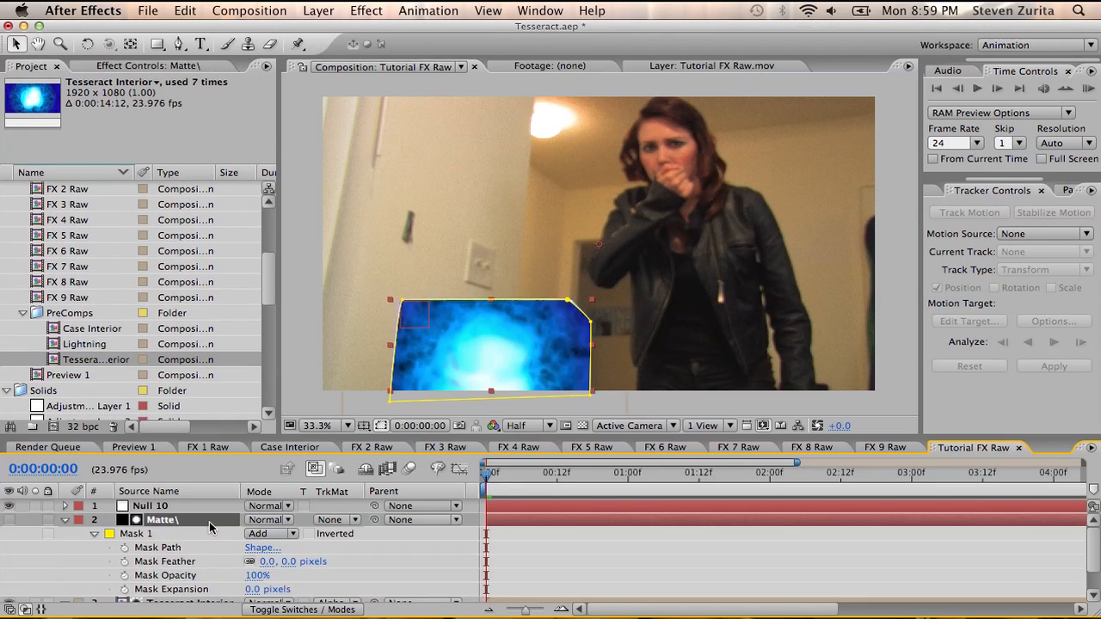
{"action": "left_click", "coordinate": [288, 561]}
{"action": "type", "text": "3"}
{"action": "key", "text": "Return"}
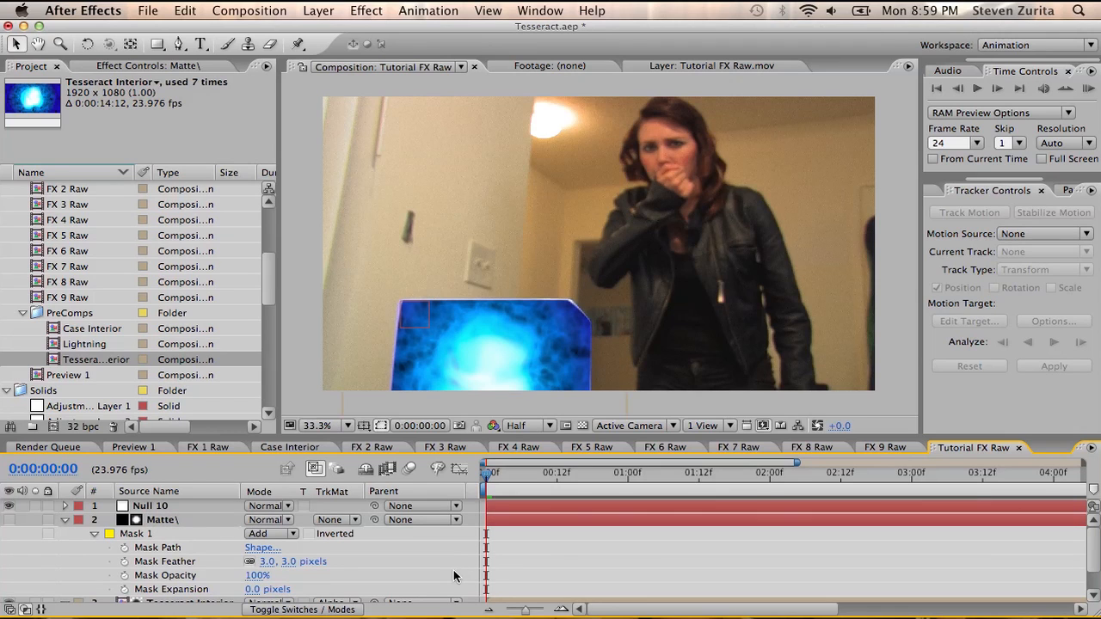
{"action": "left_click", "coordinate": [257, 589]}
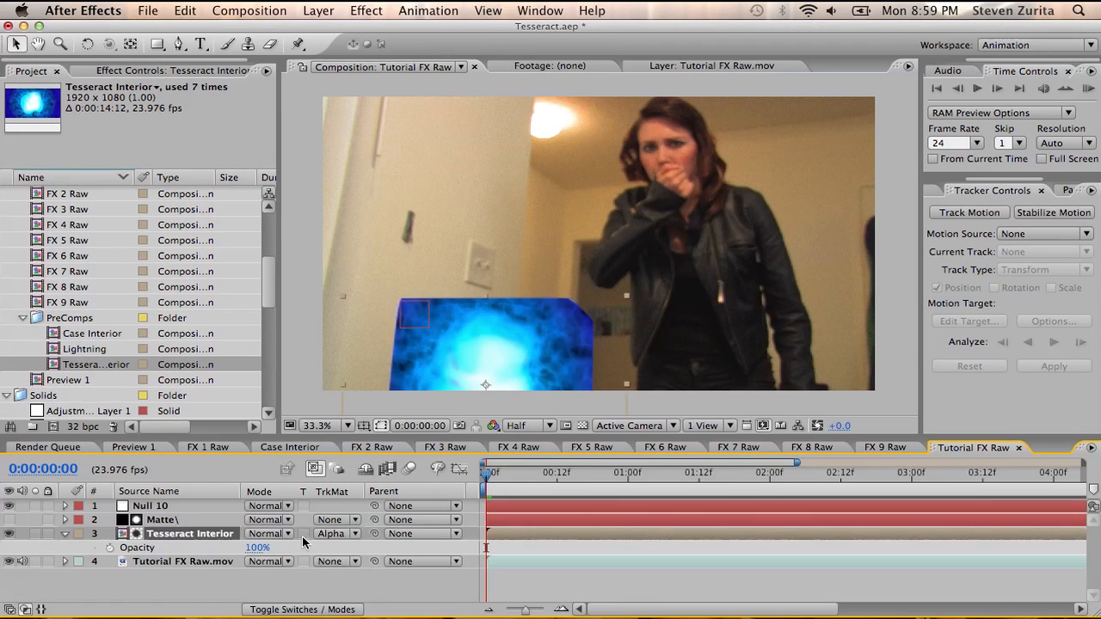
Step: Set the Tesseract Interior layer's blending mode to Multiply, and parent it and the Matte layer to Null 10
{"action": "left_click", "coordinate": [282, 534]}
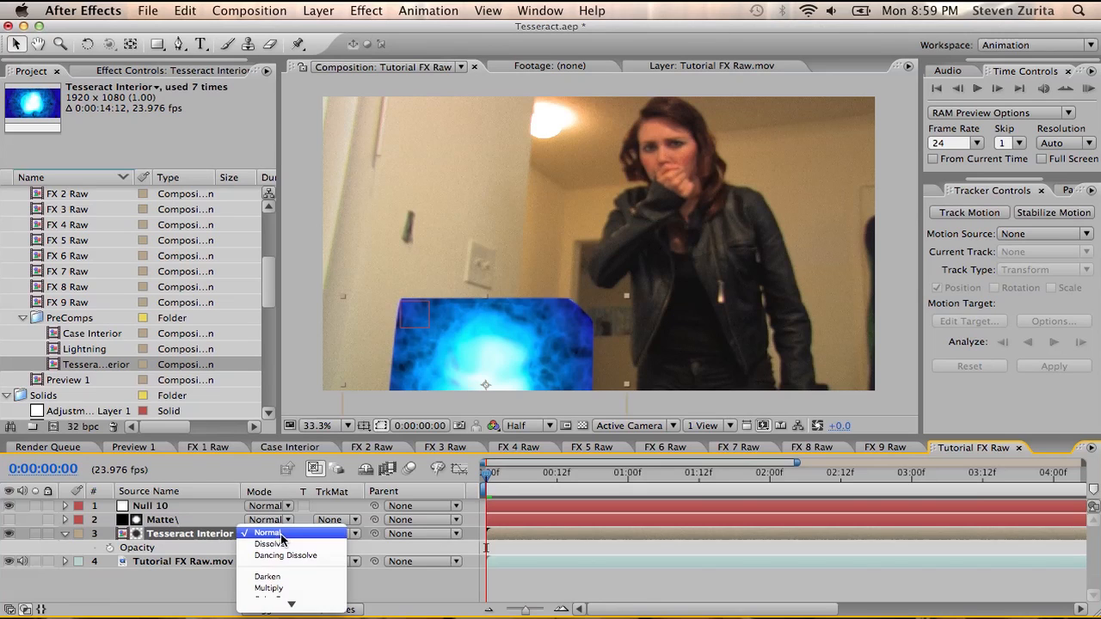
{"action": "left_click", "coordinate": [276, 588]}
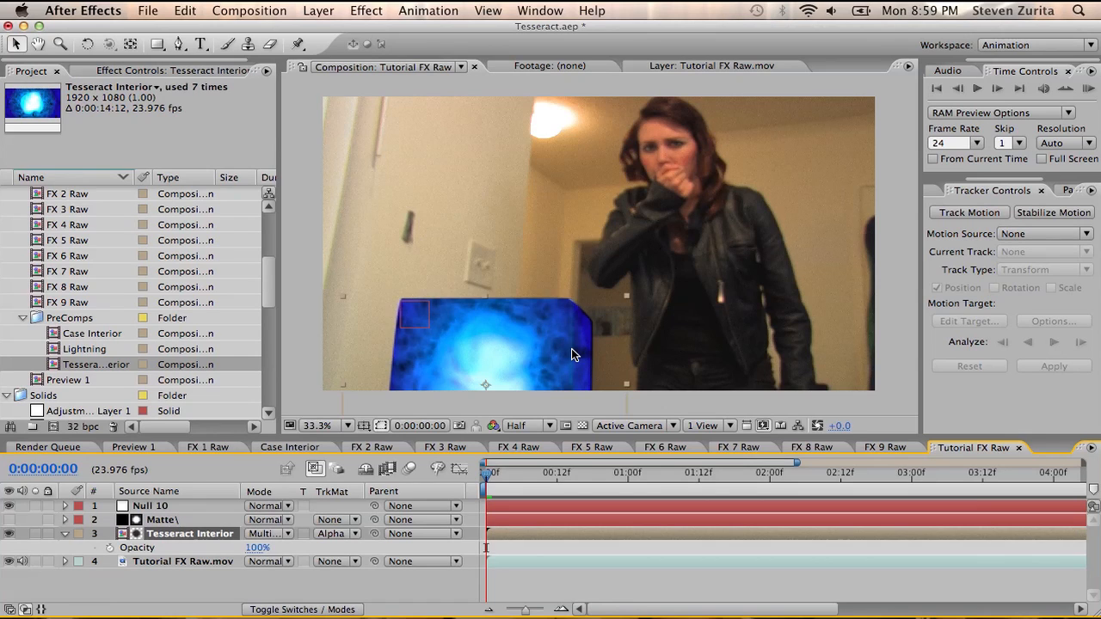
{"action": "left_click", "coordinate": [193, 521], "text": "shift"}
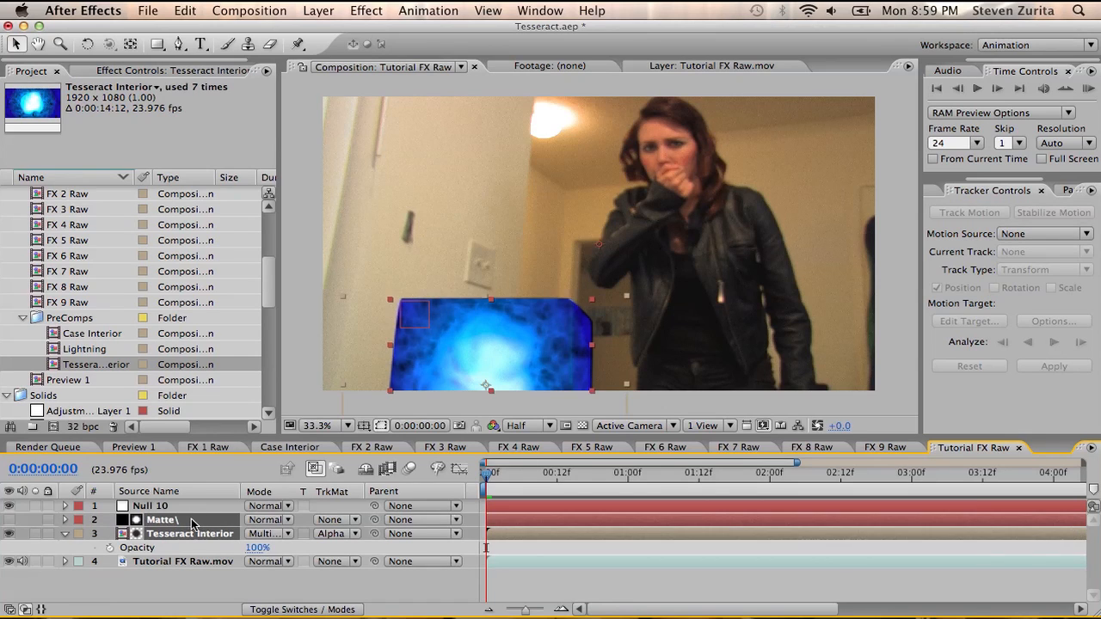
{"action": "left_click_drag", "start_coordinate": [378, 522], "coordinate": [186, 509]}
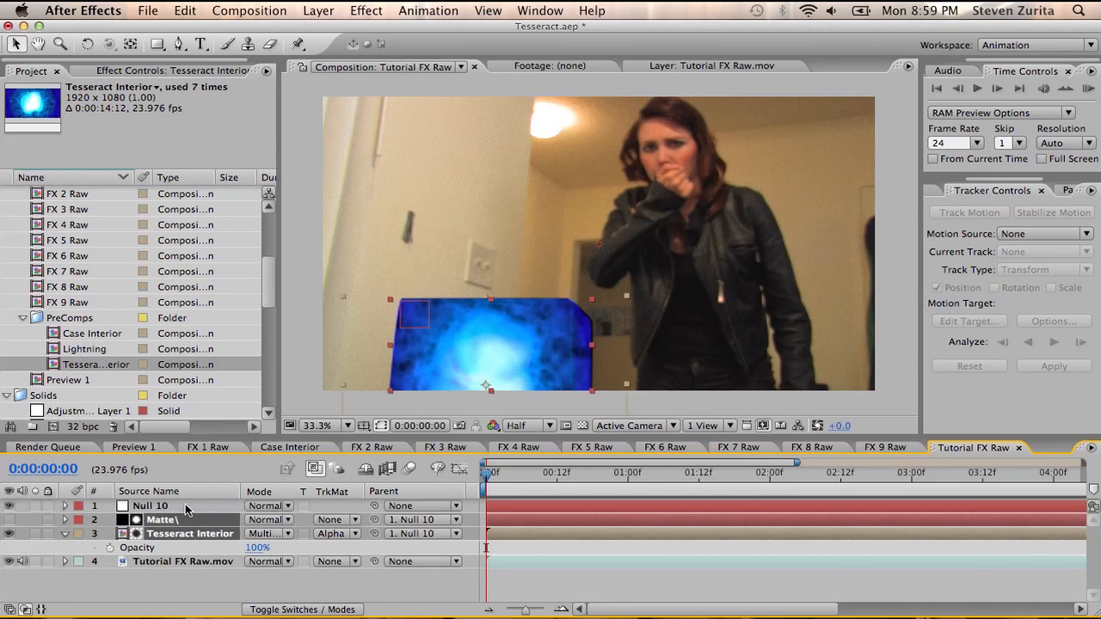
{"action": "left_click", "coordinate": [184, 592]}
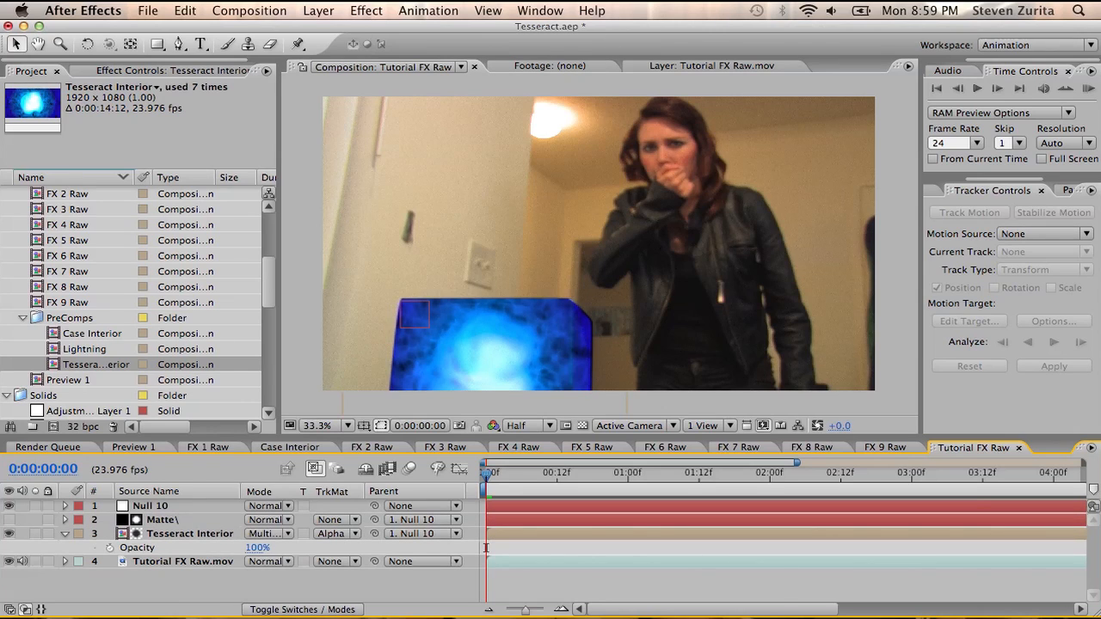
Step: Create a black solid 2200 pixels wide and 1238 pixels high, with the aspect ratio locked
{"action": "left_click", "coordinate": [318, 10]}
{"action": "mouse_move", "coordinate": [344, 30]}
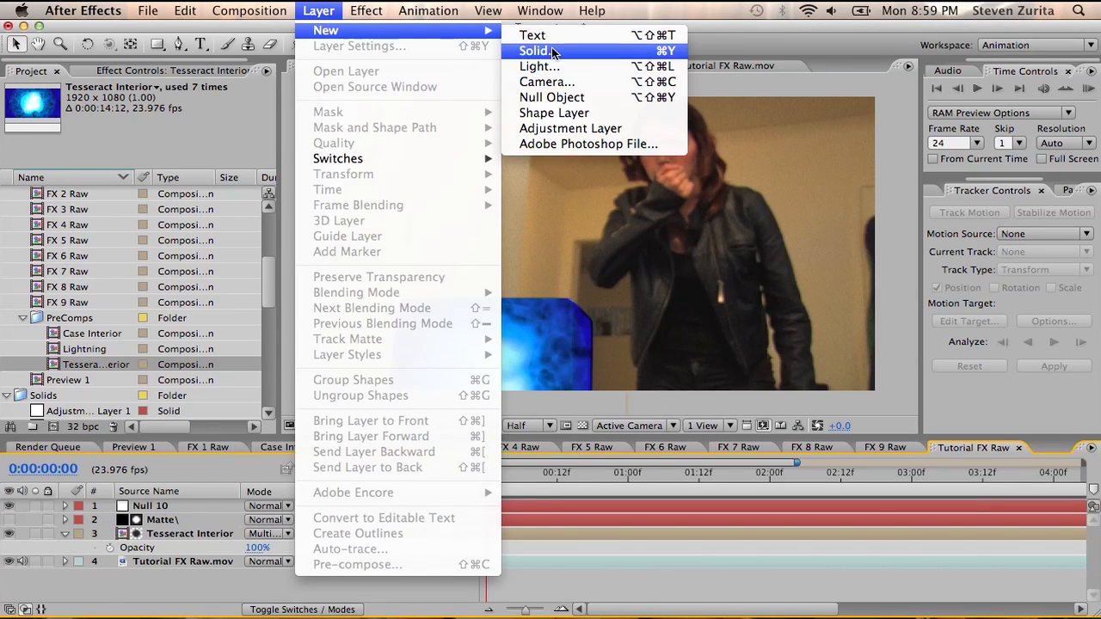
{"action": "left_click", "coordinate": [554, 52]}
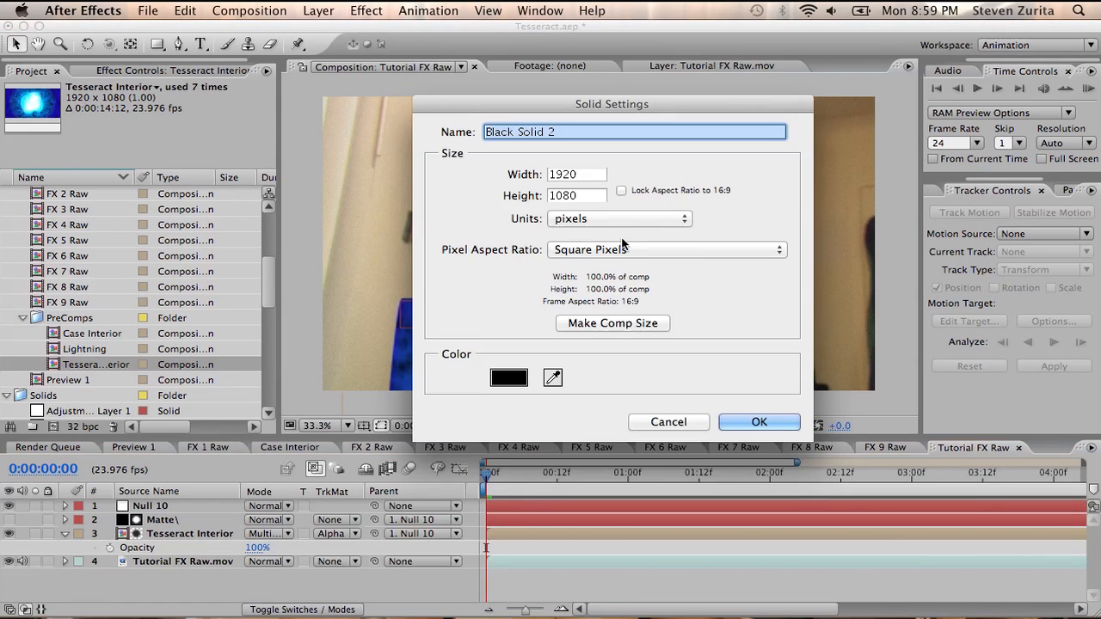
{"action": "key", "text": "Tab"}
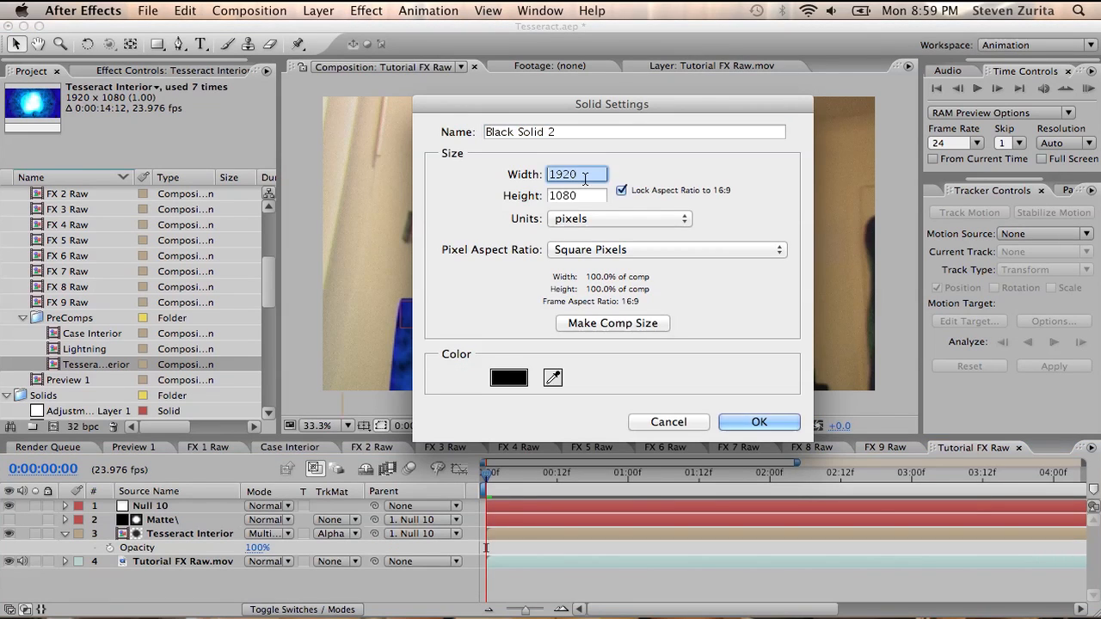
{"action": "type", "text": "2200"}
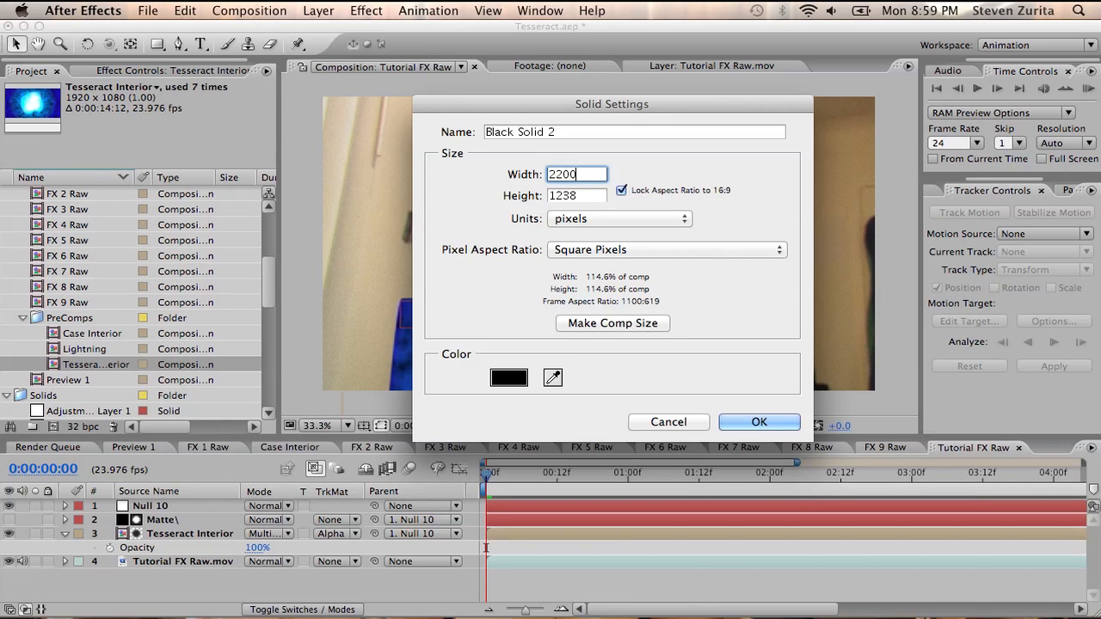
{"action": "key", "text": "Return"}
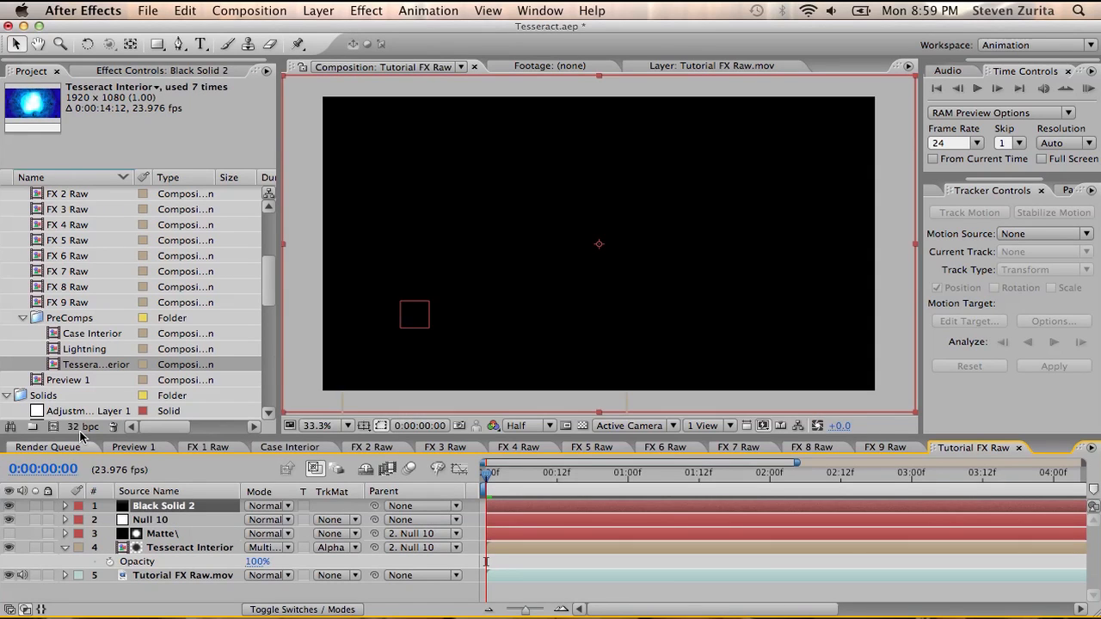
Step: Apply the Trapcode Particular effect to the new black solid and rename its layer Particles
{"action": "left_click", "coordinate": [366, 11]}
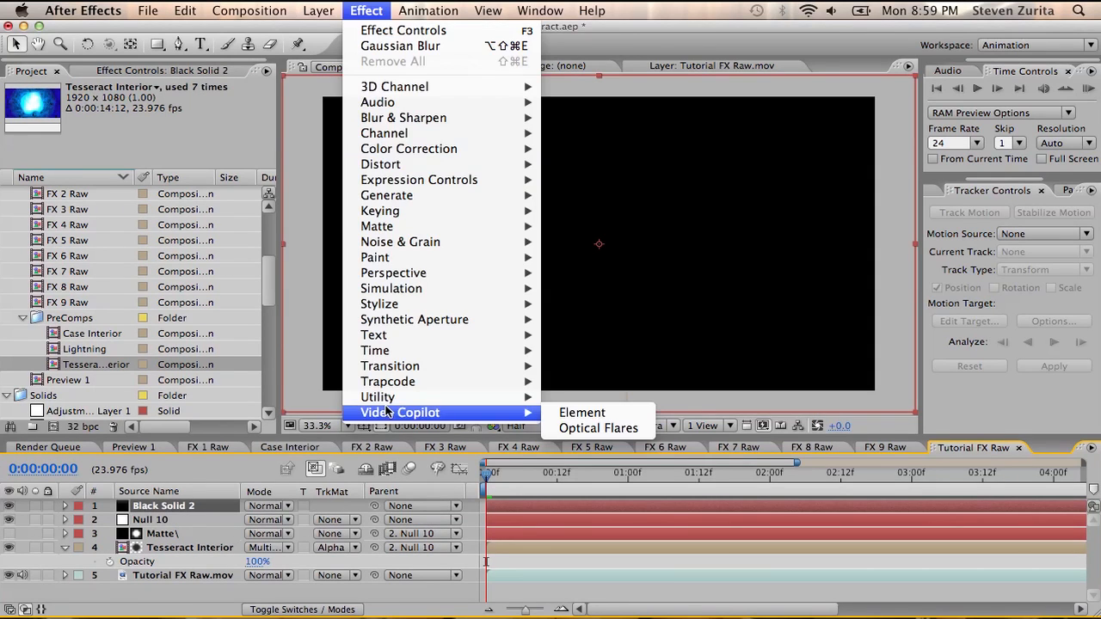
{"action": "mouse_move", "coordinate": [537, 389]}
{"action": "left_click", "coordinate": [574, 383]}
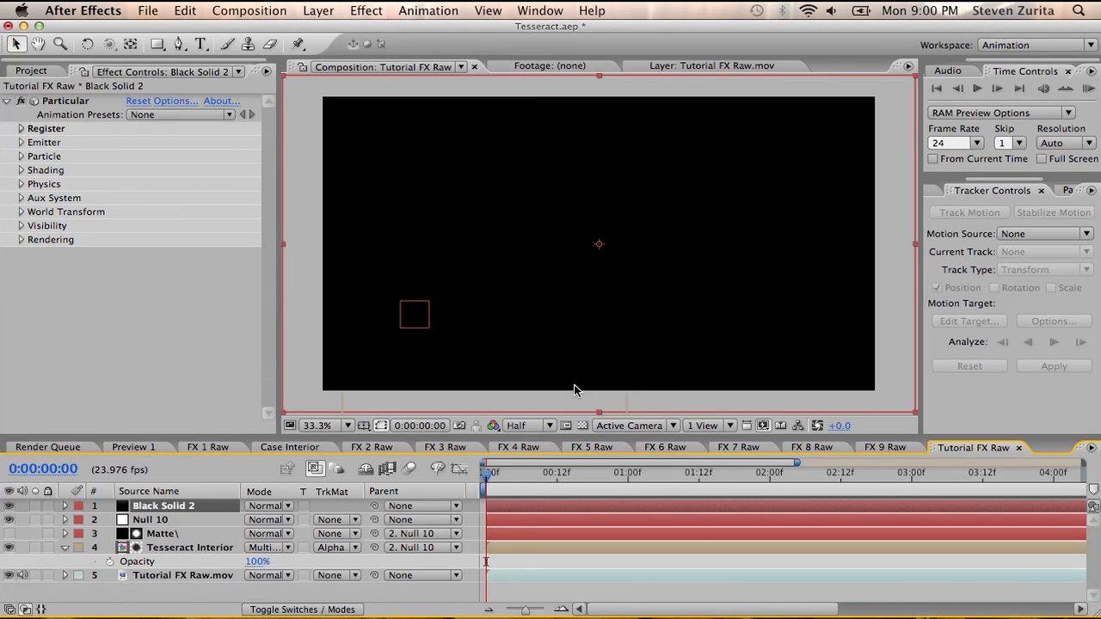
{"action": "left_click", "coordinate": [211, 508]}
{"action": "key", "text": "Return"}
{"action": "type", "text": "Particles"}
{"action": "key", "text": "Return"}
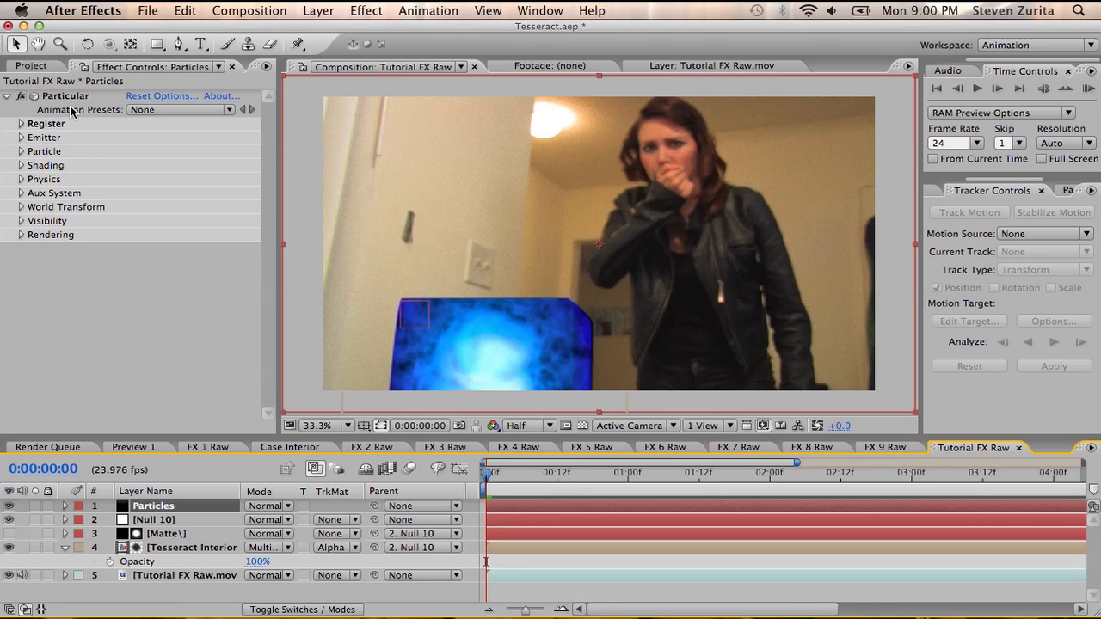
Step: Set the Particular emitter's direction to Directional and advance the composition to 0:00:02:12 to check the particles
{"action": "left_click", "coordinate": [20, 137]}
{"action": "left_click", "coordinate": [148, 149]}
{"action": "left_click", "coordinate": [148, 149]}
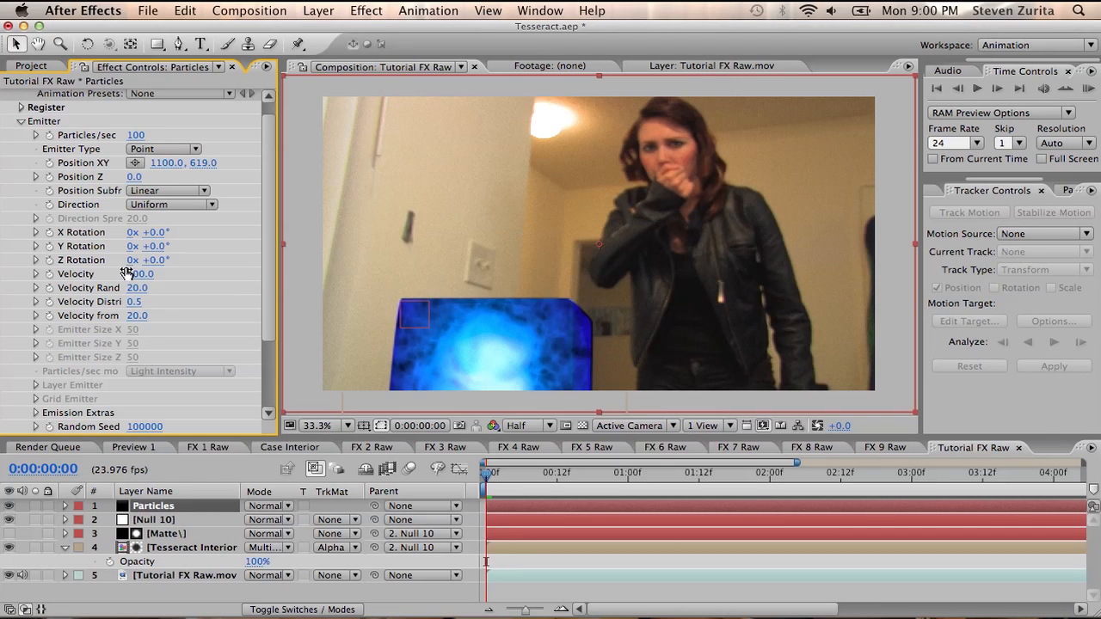
{"action": "left_click", "coordinate": [170, 193]}
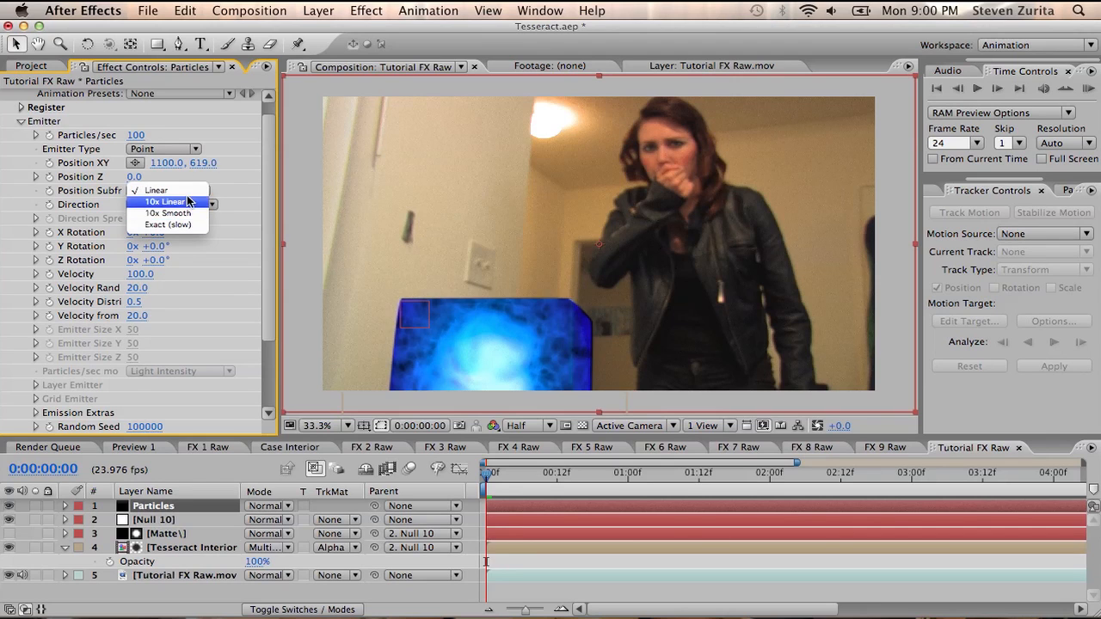
{"action": "left_click", "coordinate": [244, 177]}
{"action": "left_click", "coordinate": [206, 205]}
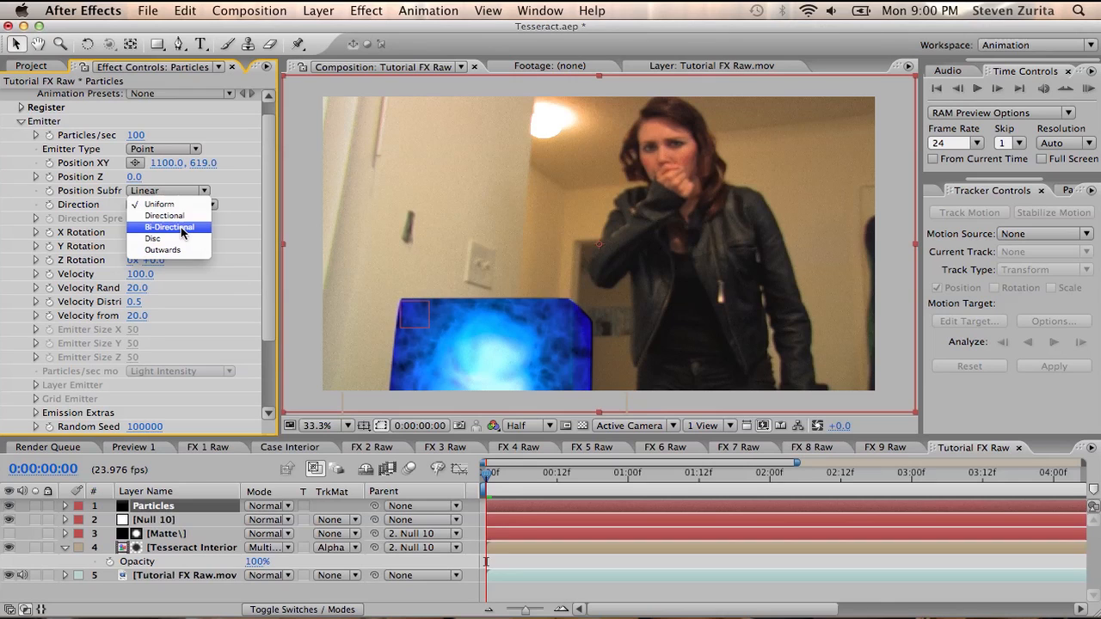
{"action": "left_click", "coordinate": [172, 216]}
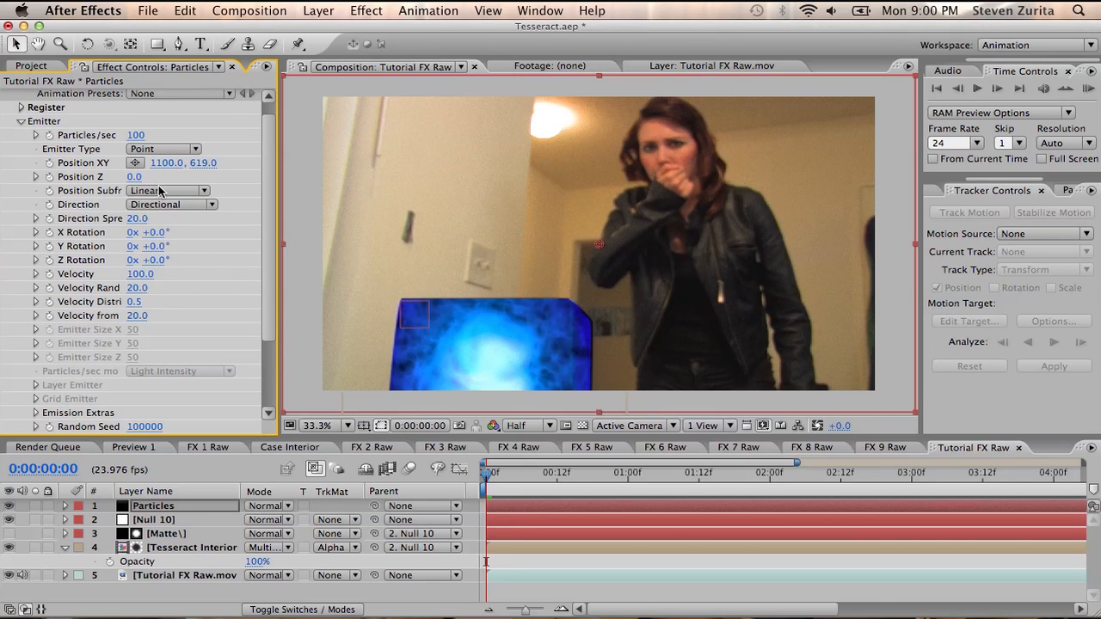
{"action": "left_click", "coordinate": [623, 473]}
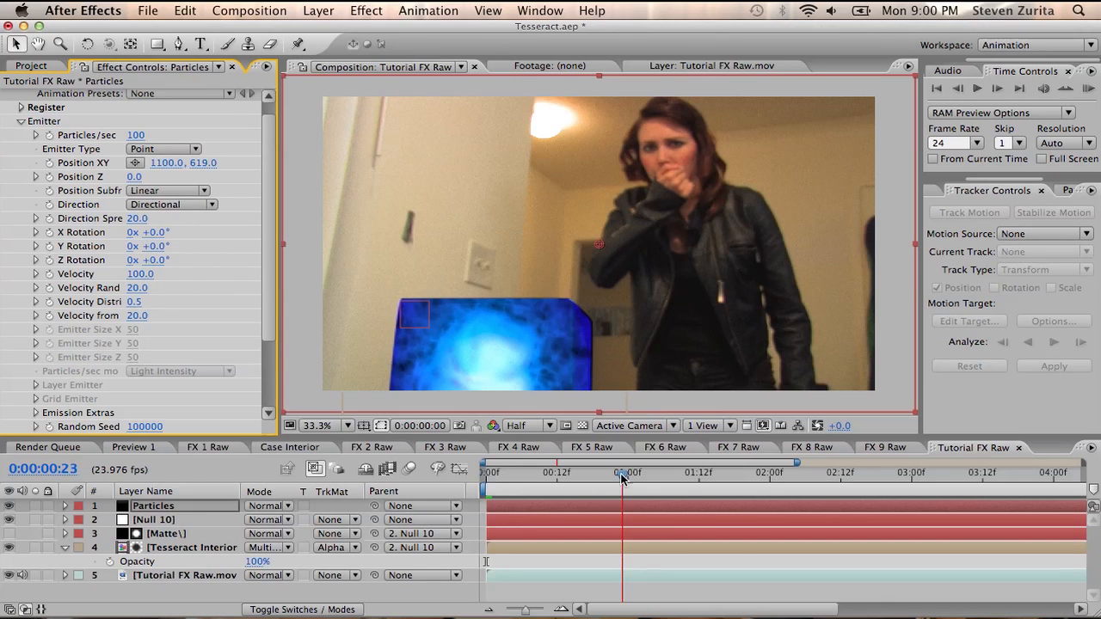
{"action": "left_click_drag", "start_coordinate": [688, 473], "coordinate": [838, 474]}
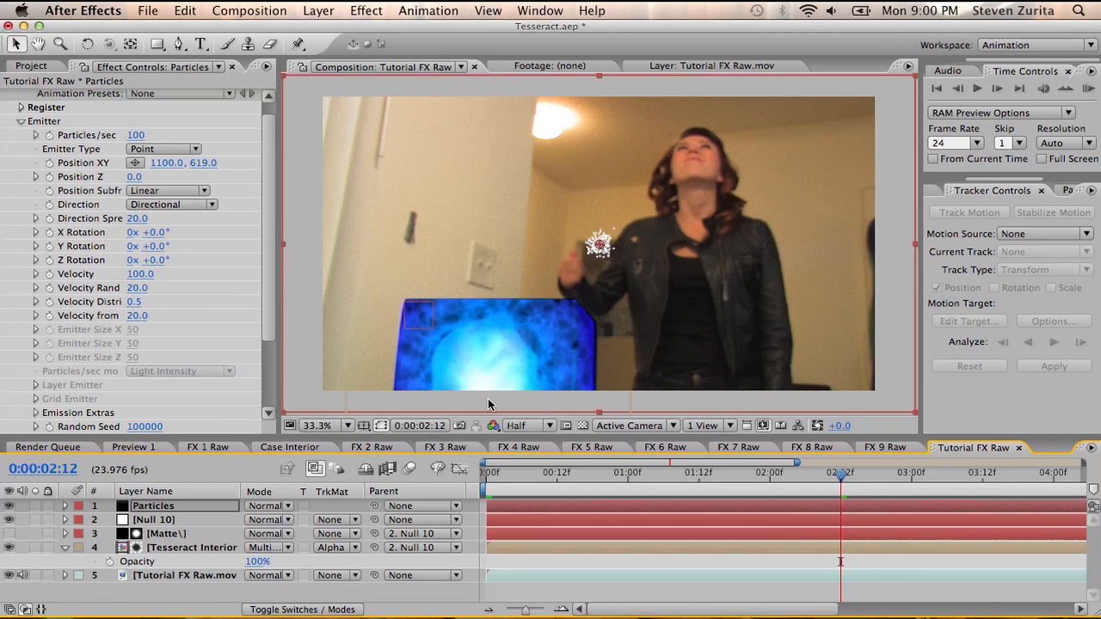
Step: Add a camera layer named Camera 1 using the 24mm preset
{"action": "left_click", "coordinate": [318, 11]}
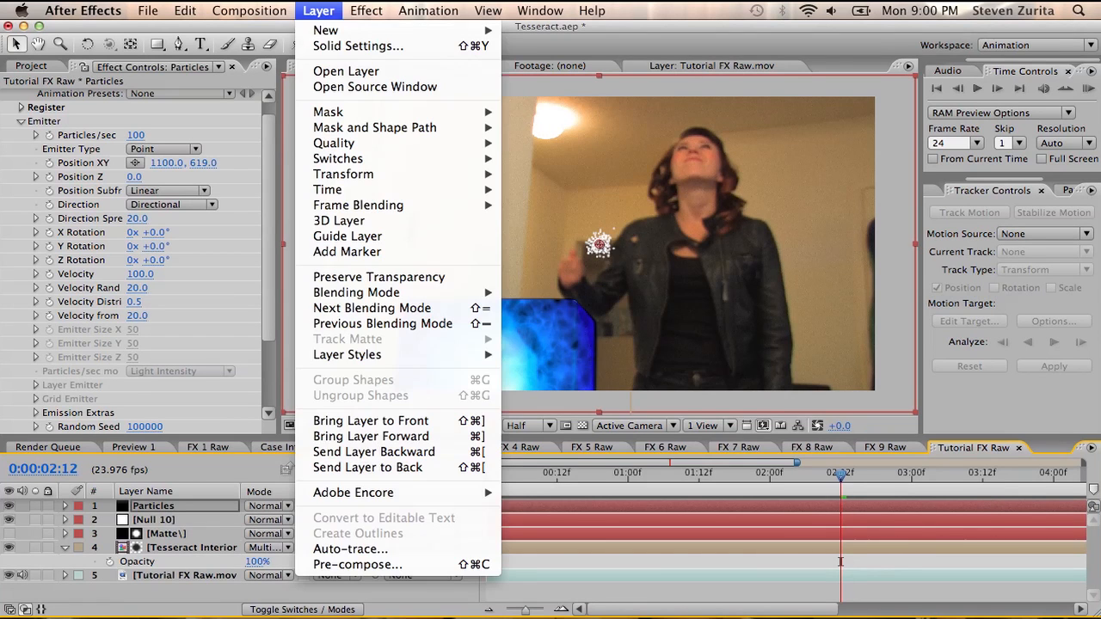
{"action": "mouse_move", "coordinate": [336, 32]}
{"action": "left_click", "coordinate": [547, 82]}
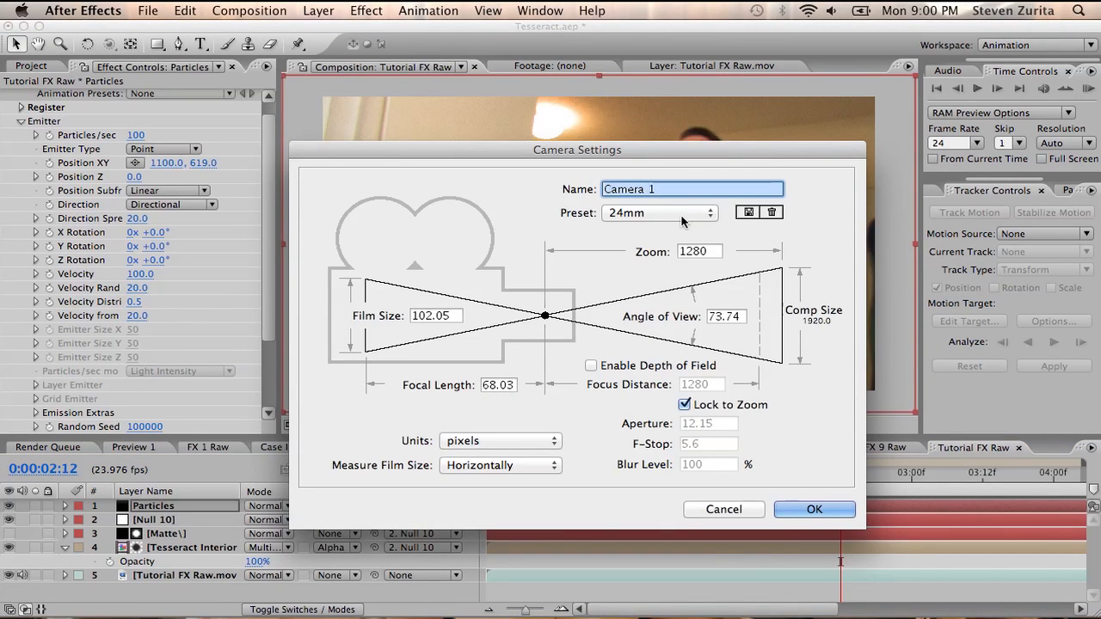
{"action": "key", "text": "Return"}
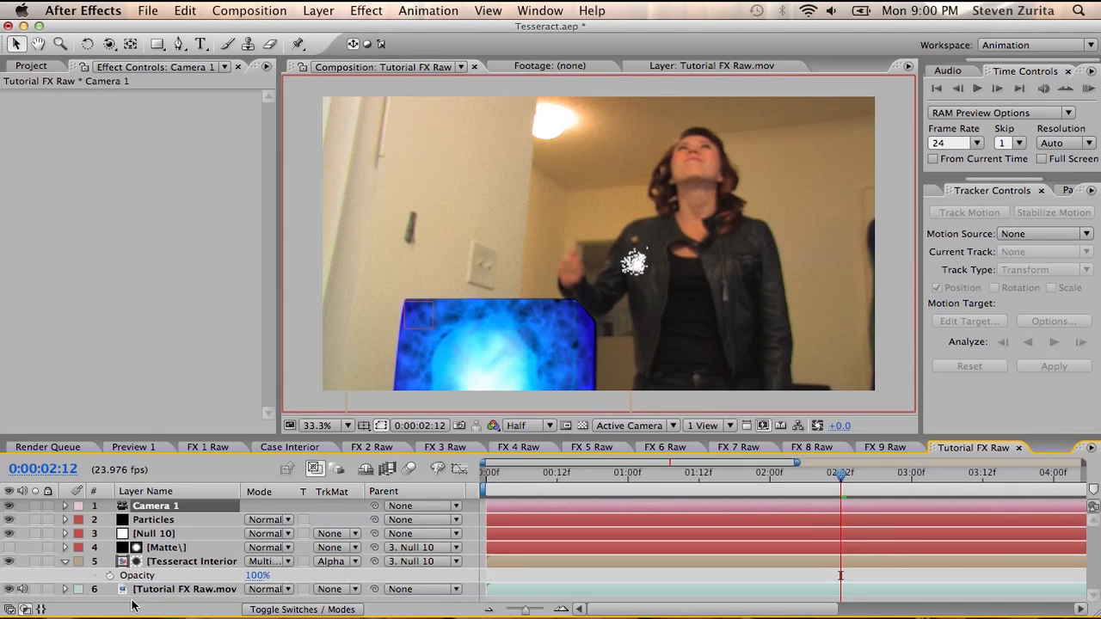
Step: Set the Particles layer's emitter X Rotation to 90° and its Direction Spread to 0
{"action": "left_click", "coordinate": [162, 519]}
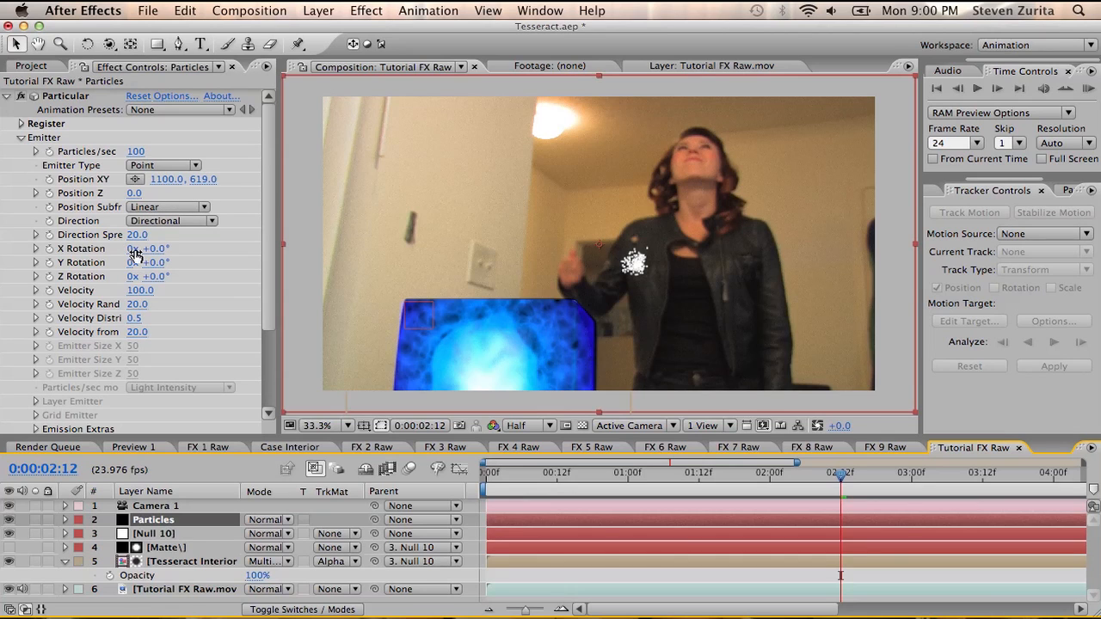
{"action": "left_click_drag", "start_coordinate": [169, 250], "coordinate": [232, 243]}
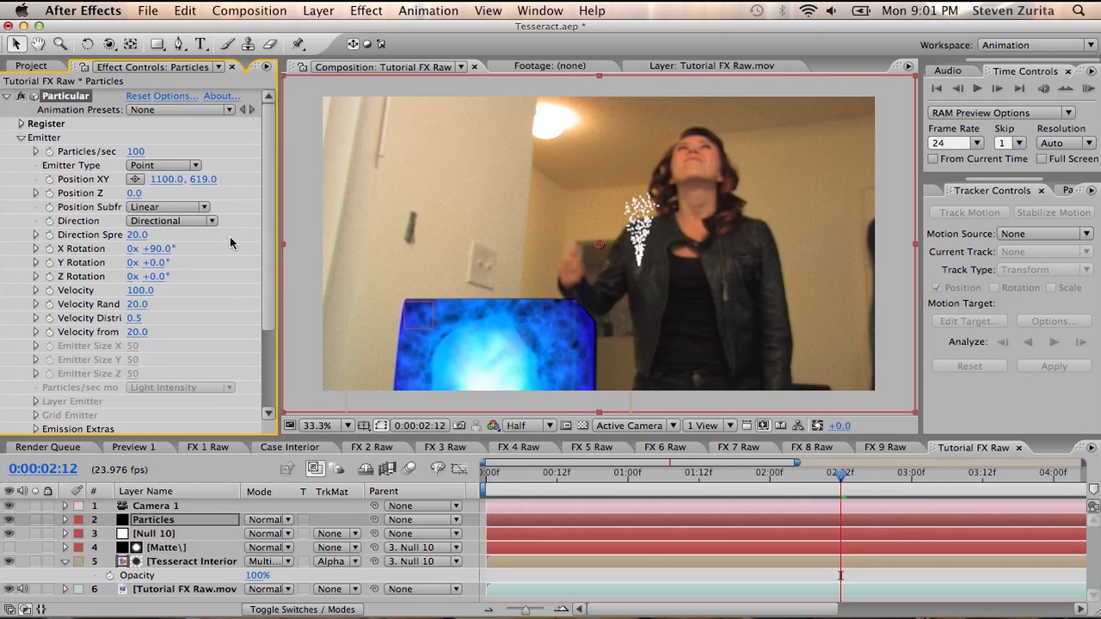
{"action": "left_click", "coordinate": [139, 235]}
{"action": "key", "text": "Return"}
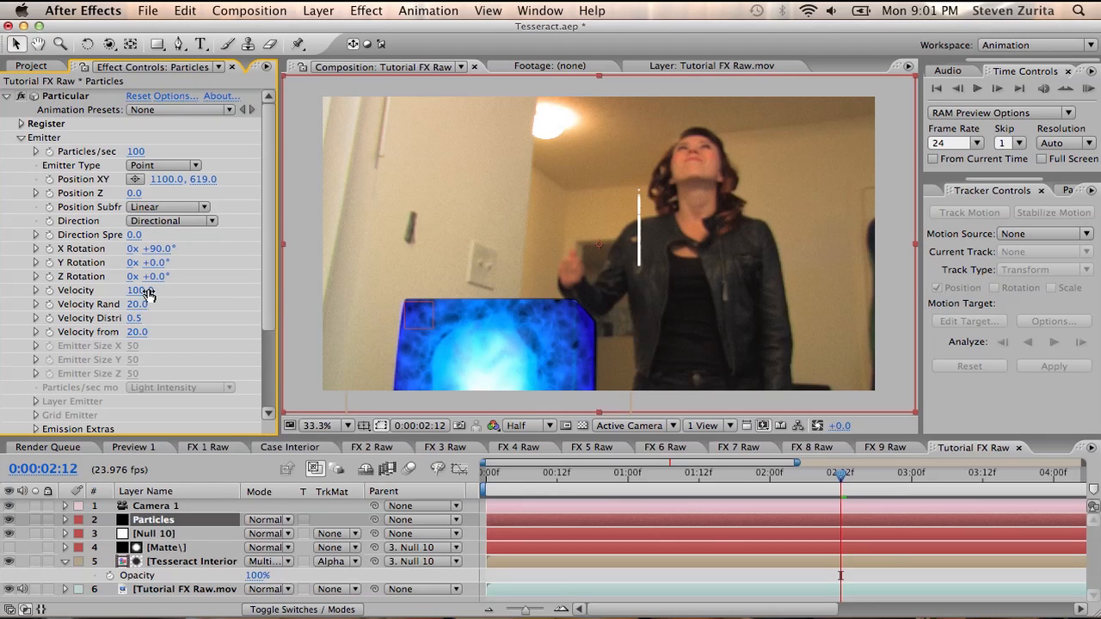
Step: Set the emitter's Velocity to 1000 and check the beam at frame 8
{"action": "left_click_drag", "start_coordinate": [143, 290], "coordinate": [175, 290]}
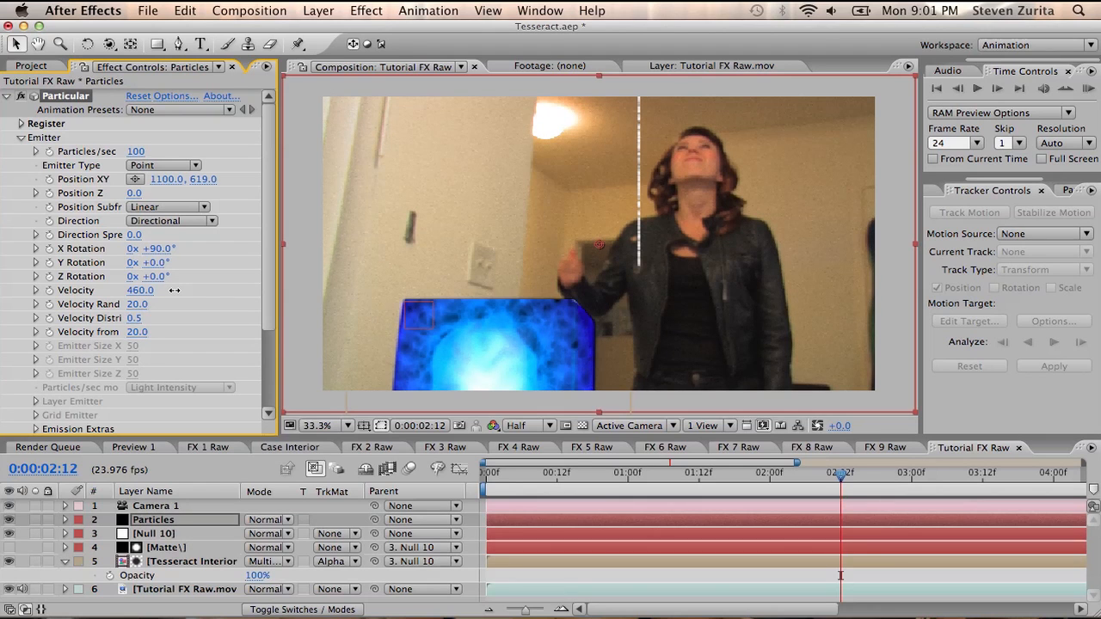
{"action": "left_click", "coordinate": [139, 290]}
{"action": "type", "text": "600"}
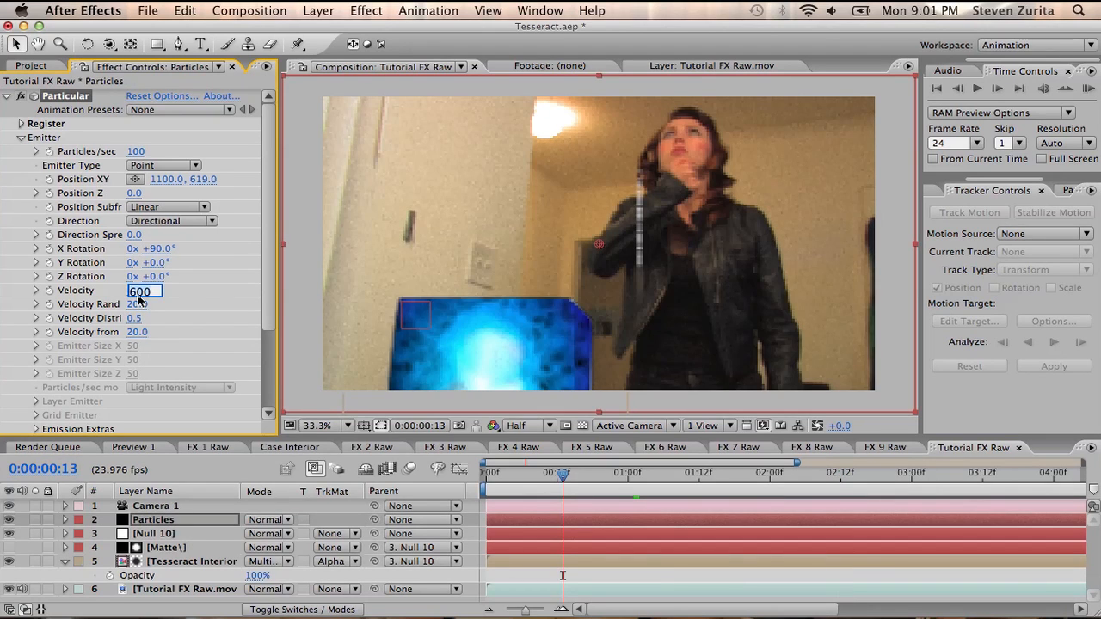
{"action": "key", "text": "BackSpace"}
{"action": "key", "text": "BackSpace"}
{"action": "key", "text": "BackSpace"}
{"action": "type", "text": "1000"}
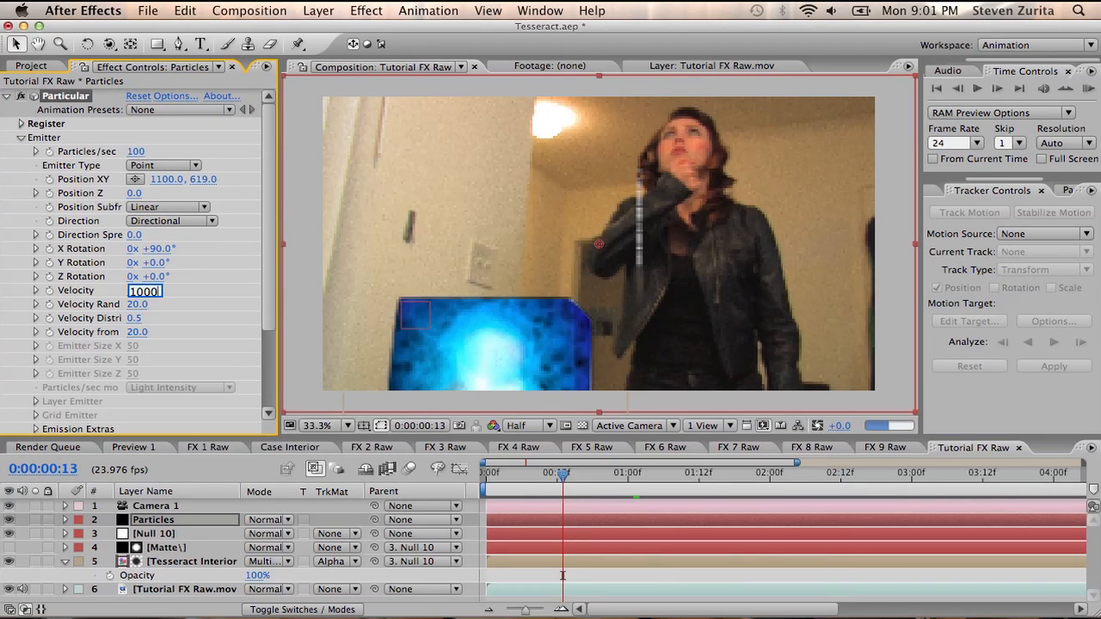
{"action": "key", "text": "Return"}
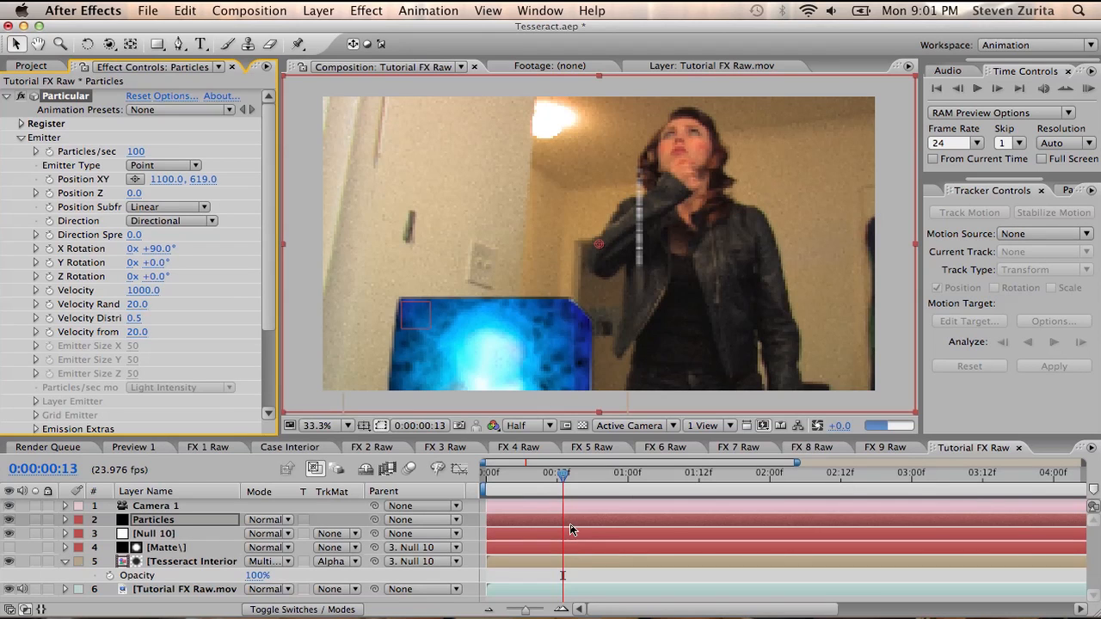
{"action": "left_click", "coordinate": [534, 472]}
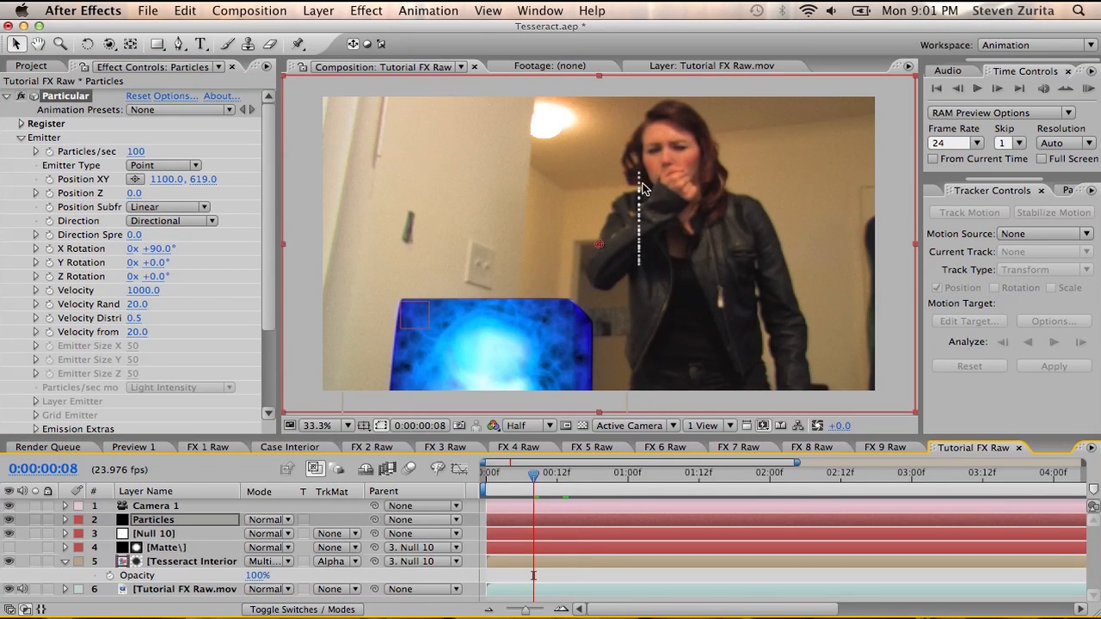
Step: Try increasing the emitter's Particles/sec through values such as 1000, 1600 and 2300
{"action": "left_click", "coordinate": [133, 153]}
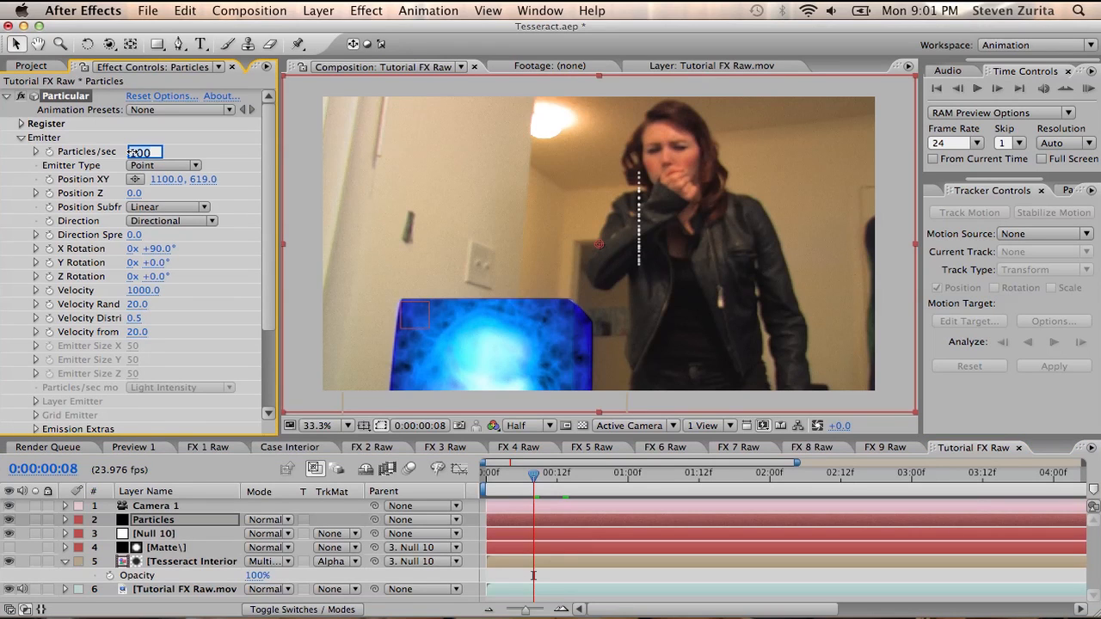
{"action": "type", "text": "1000"}
{"action": "key", "text": "Return"}
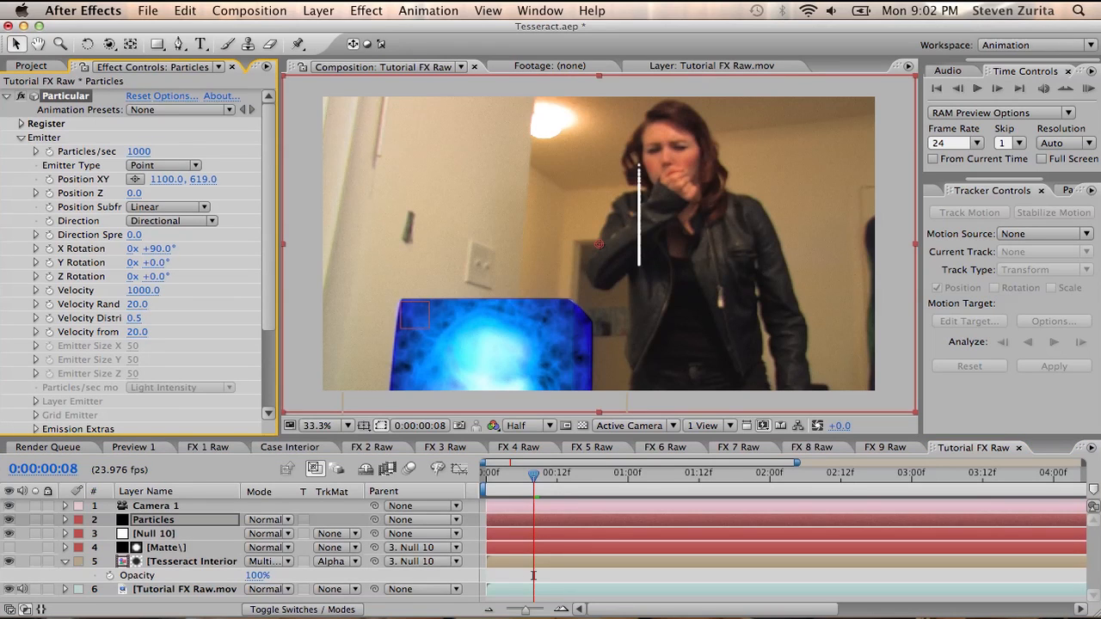
{"action": "left_click", "coordinate": [136, 154]}
{"action": "type", "text": "1600"}
{"action": "key", "text": "Return"}
{"action": "left_click", "coordinate": [140, 154]}
{"action": "type", "text": "190"}
{"action": "key", "text": "Return"}
{"action": "left_click", "coordinate": [145, 152]}
{"action": "type", "text": "2300"}
{"action": "key", "text": "Return"}
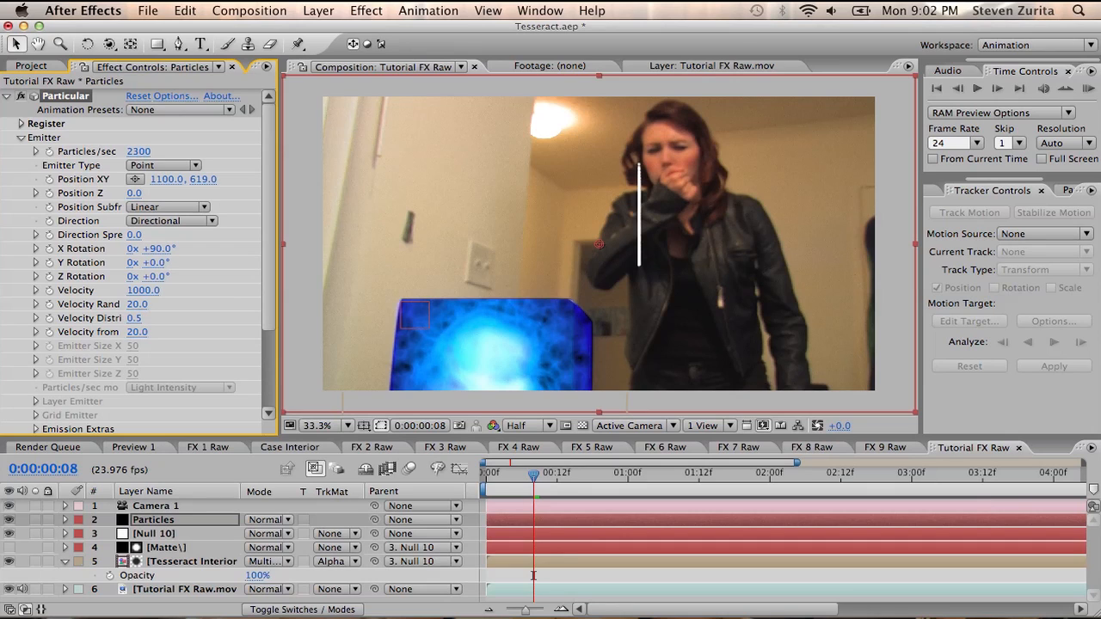
Step: Set the emitter's Particles/sec to 2600 and check the beam up to frame 16
{"action": "left_click", "coordinate": [138, 153]}
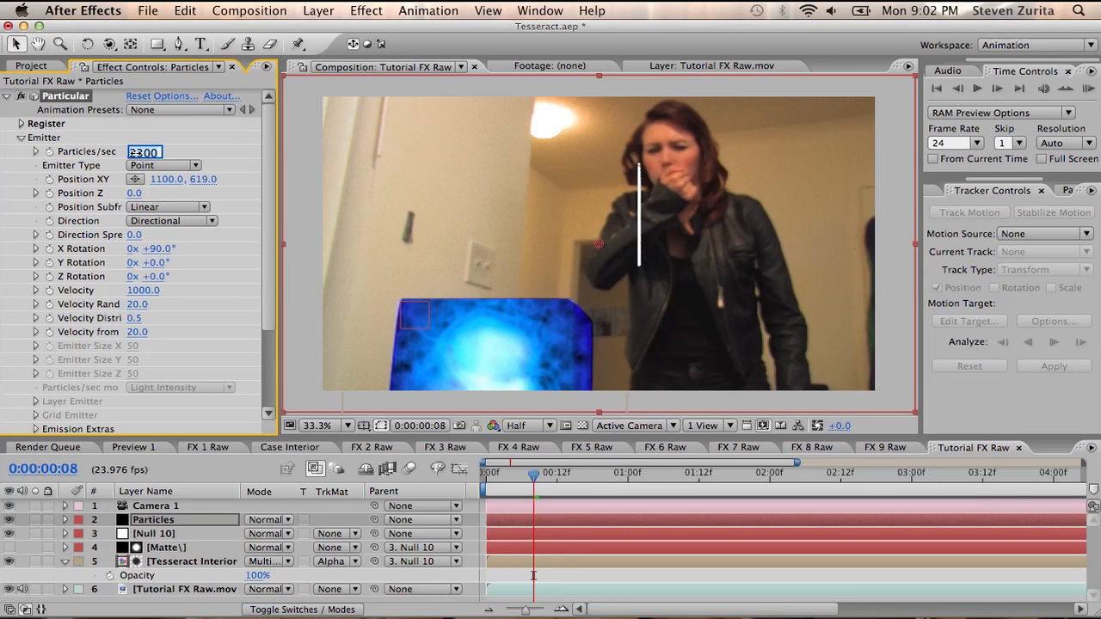
{"action": "type", "text": "2600"}
{"action": "key", "text": "Return"}
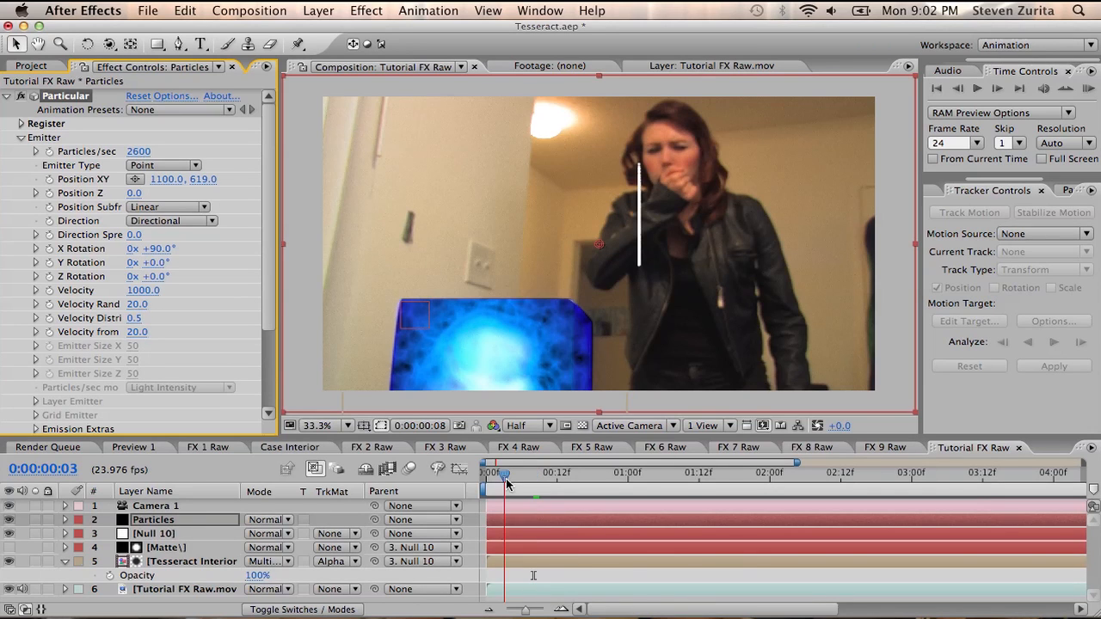
{"action": "left_click", "coordinate": [564, 475]}
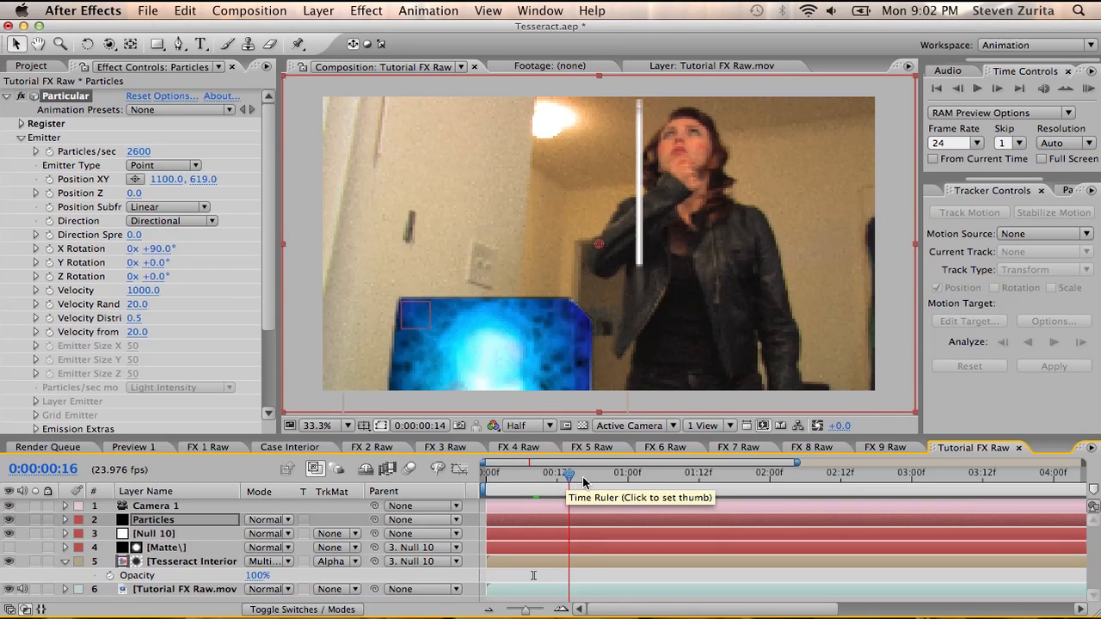
{"action": "left_click", "coordinate": [581, 475]}
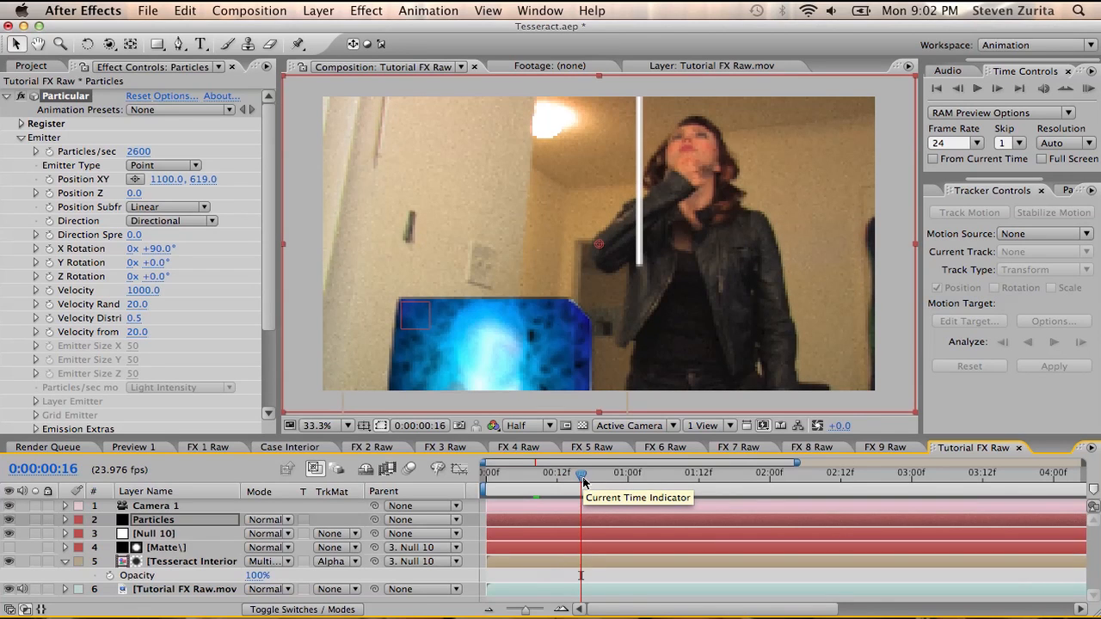
Step: Move Camera 1 with the Track XY Camera tool so the beam rises from the cube's top edge, and return to the Orbit Camera tool
{"action": "left_click", "coordinate": [166, 507]}
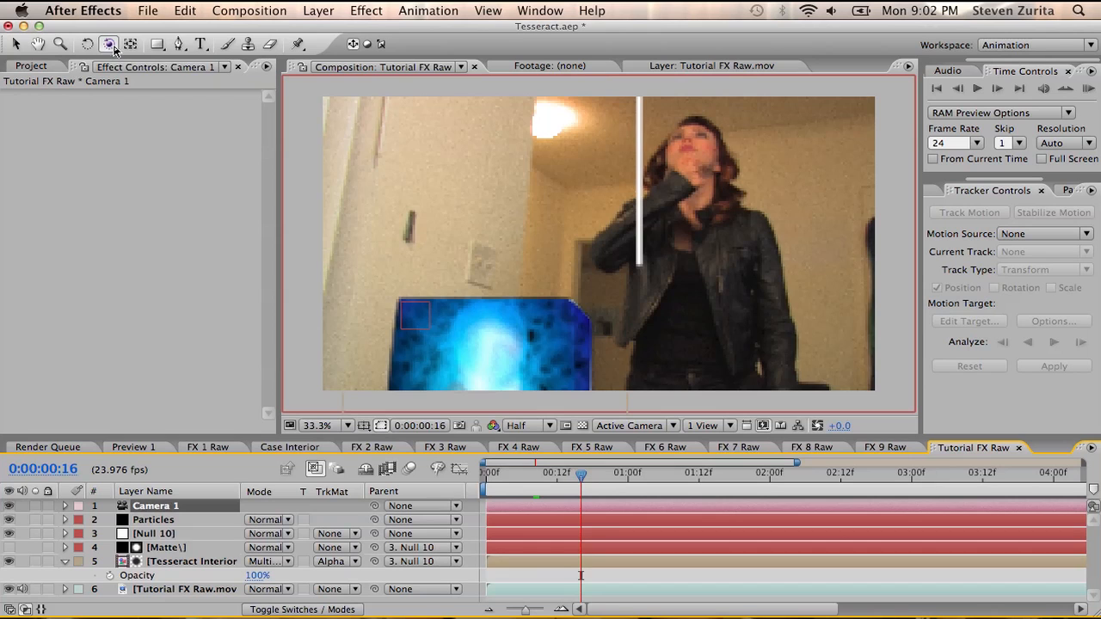
{"action": "left_click_drag", "start_coordinate": [110, 50], "coordinate": [166, 62]}
{"action": "left_click_drag", "start_coordinate": [650, 285], "coordinate": [498, 317]}
{"action": "left_click_drag", "start_coordinate": [545, 101], "coordinate": [538, 107]}
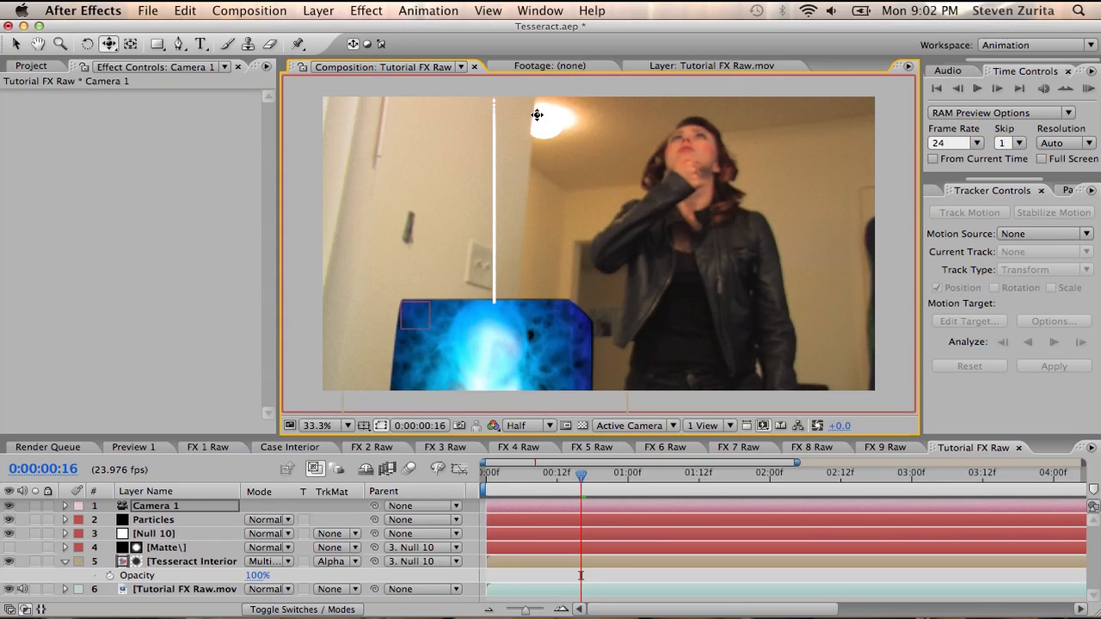
{"action": "left_click_drag", "start_coordinate": [106, 43], "coordinate": [145, 45]}
{"action": "left_click", "coordinate": [176, 506]}
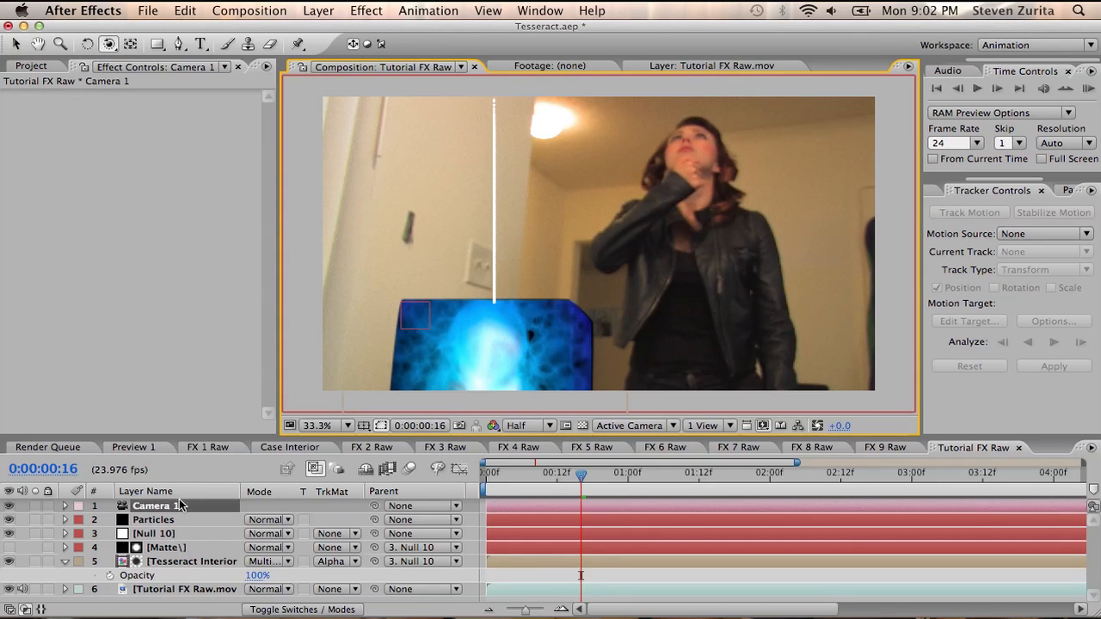
Step: Set Camera 1's Z orientation to 355° and track the camera so the tilted beam rises from the cube's top edge
{"action": "left_click", "coordinate": [65, 506]}
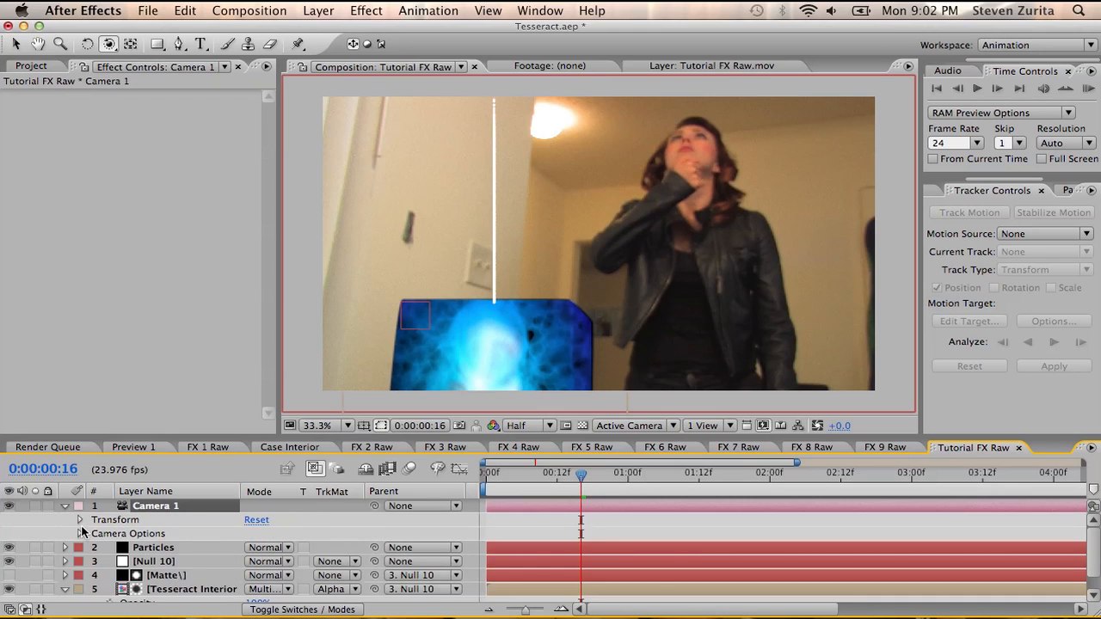
{"action": "left_click", "coordinate": [79, 520]}
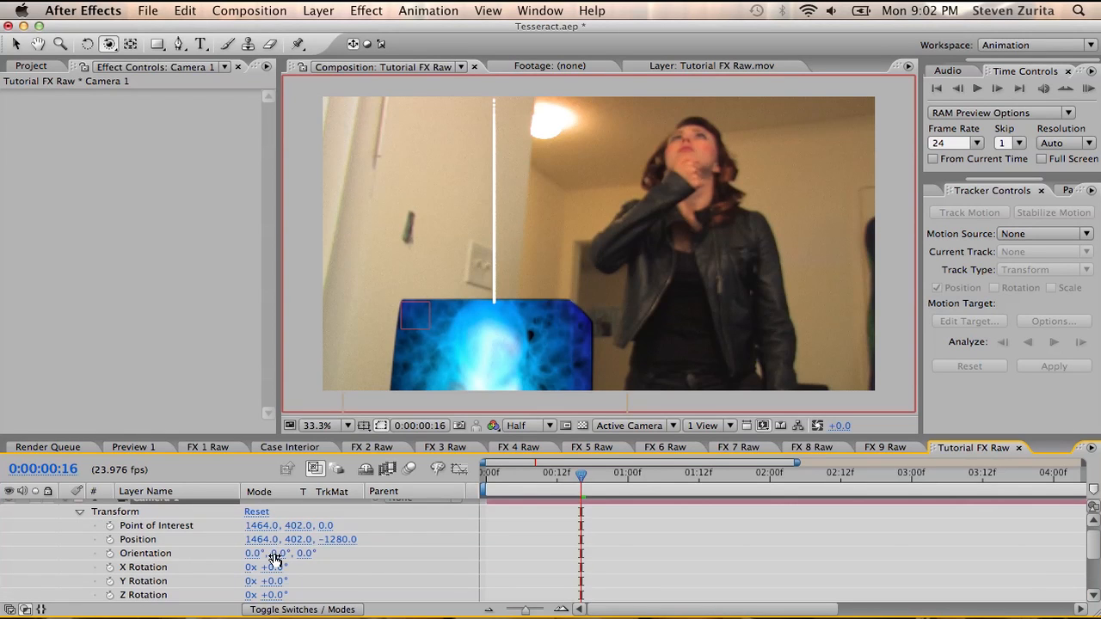
{"action": "left_click_drag", "start_coordinate": [306, 554], "coordinate": [305, 553]}
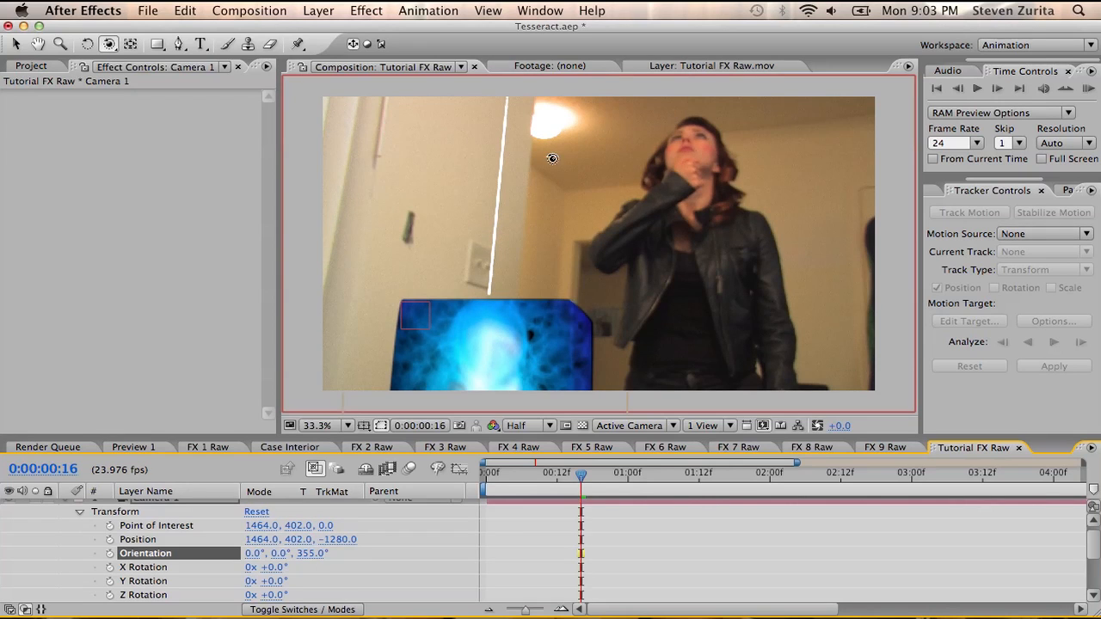
{"action": "left_click_drag", "start_coordinate": [109, 45], "coordinate": [197, 61]}
{"action": "left_click_drag", "start_coordinate": [474, 295], "coordinate": [482, 306]}
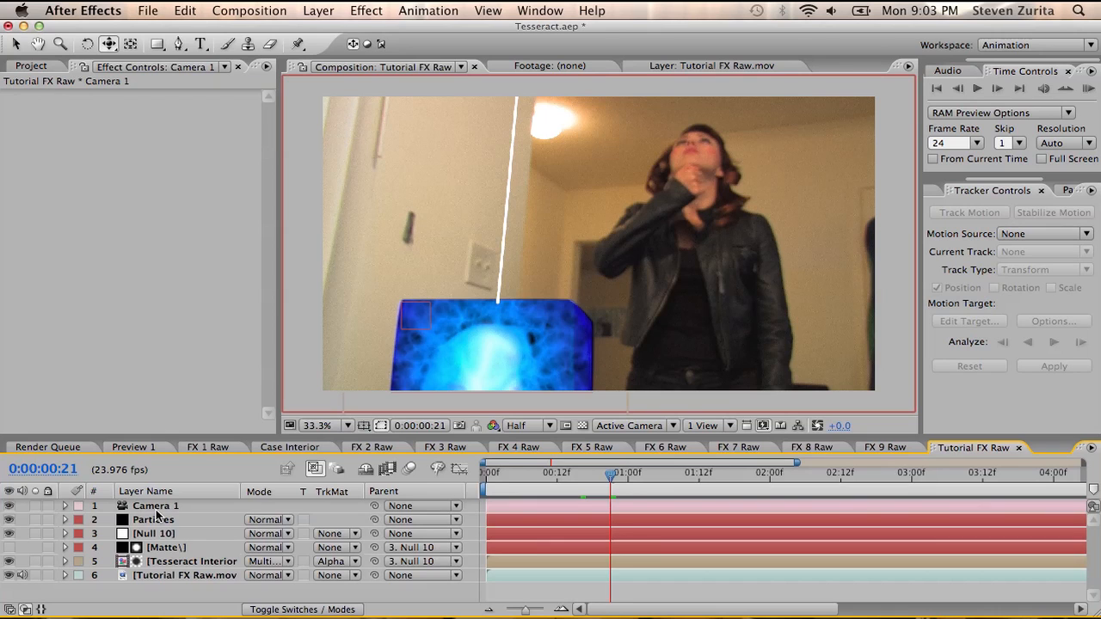
Step: Set the Particles layer's Turbulence Field Affect Position to 201 in Particular's Air physics settings
{"action": "left_click", "coordinate": [157, 520]}
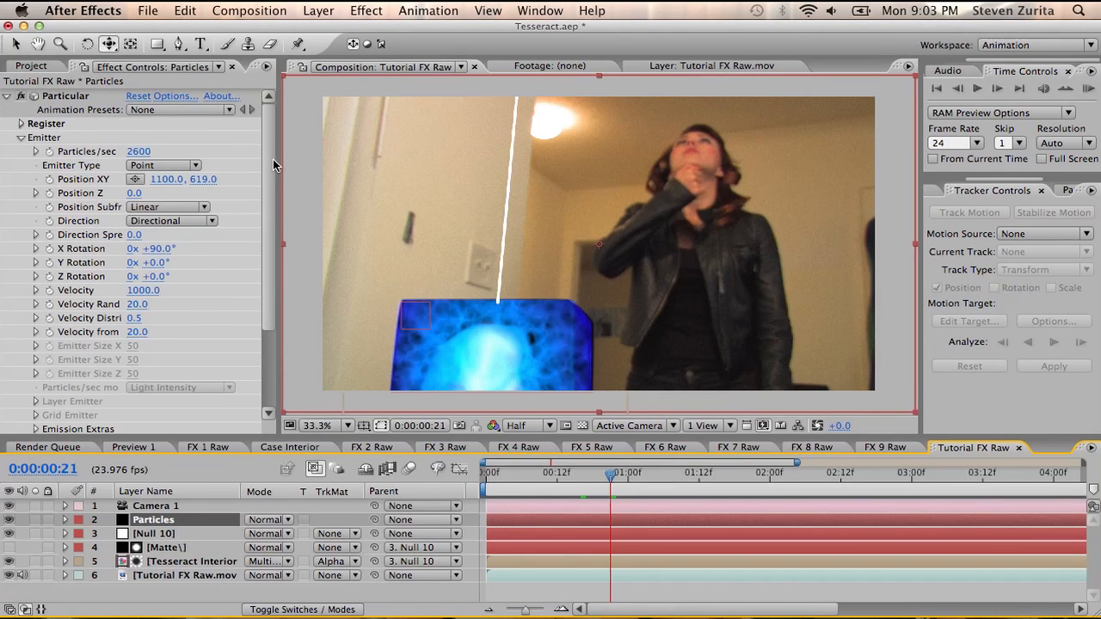
{"action": "scroll", "coordinate": [231, 371], "scroll_direction": "down", "scroll_amount": 3}
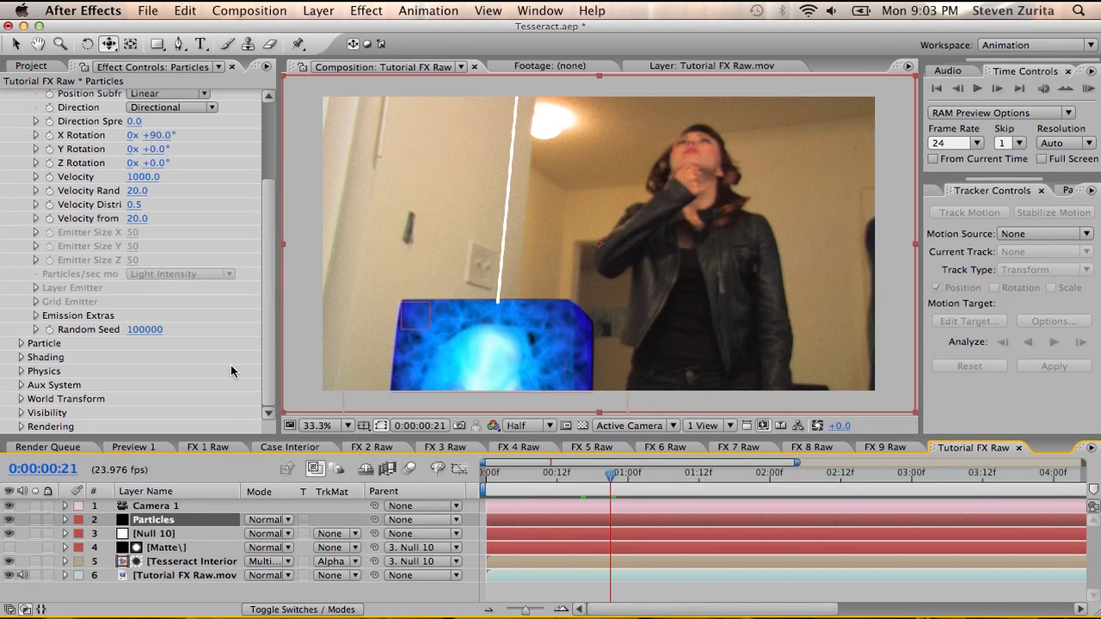
{"action": "left_click", "coordinate": [22, 371]}
{"action": "left_click", "coordinate": [35, 413]}
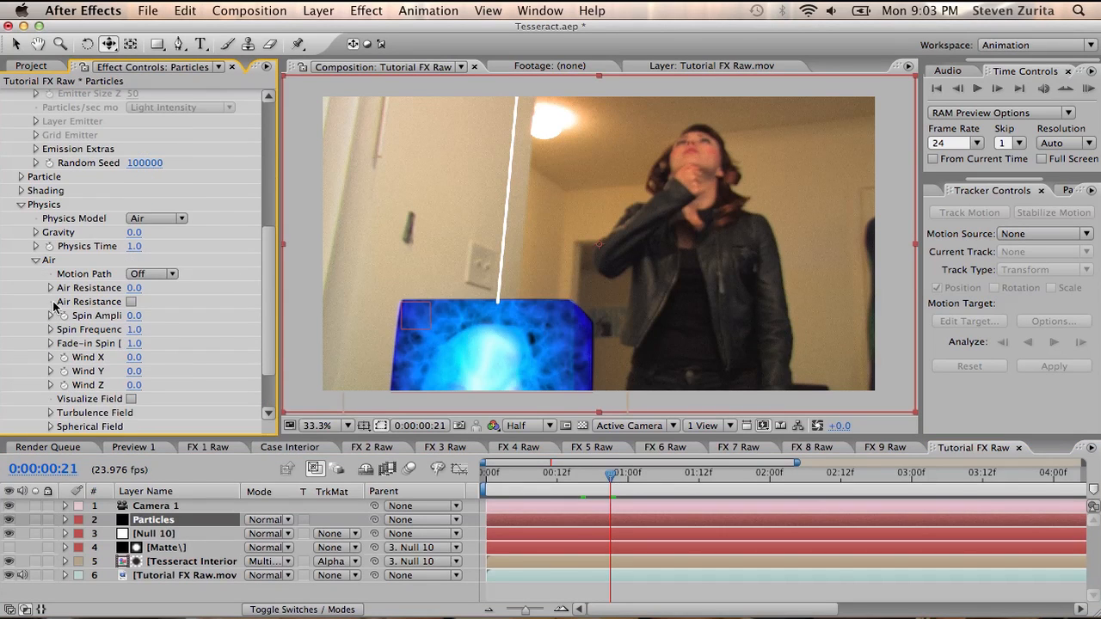
{"action": "left_click", "coordinate": [50, 413]}
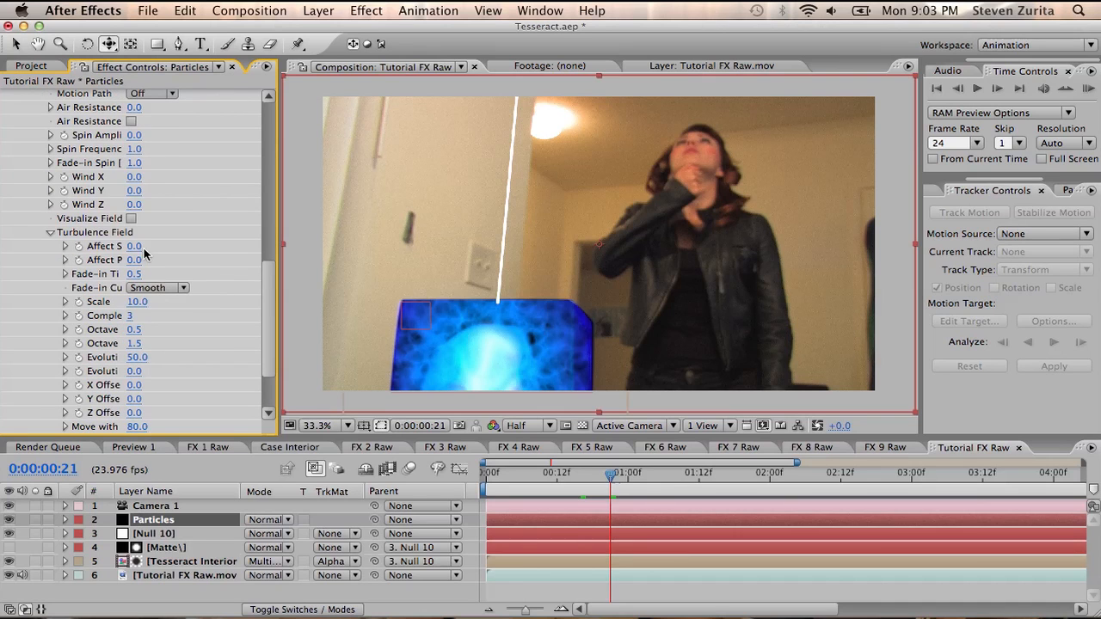
{"action": "left_click_drag", "start_coordinate": [146, 258], "coordinate": [307, 263]}
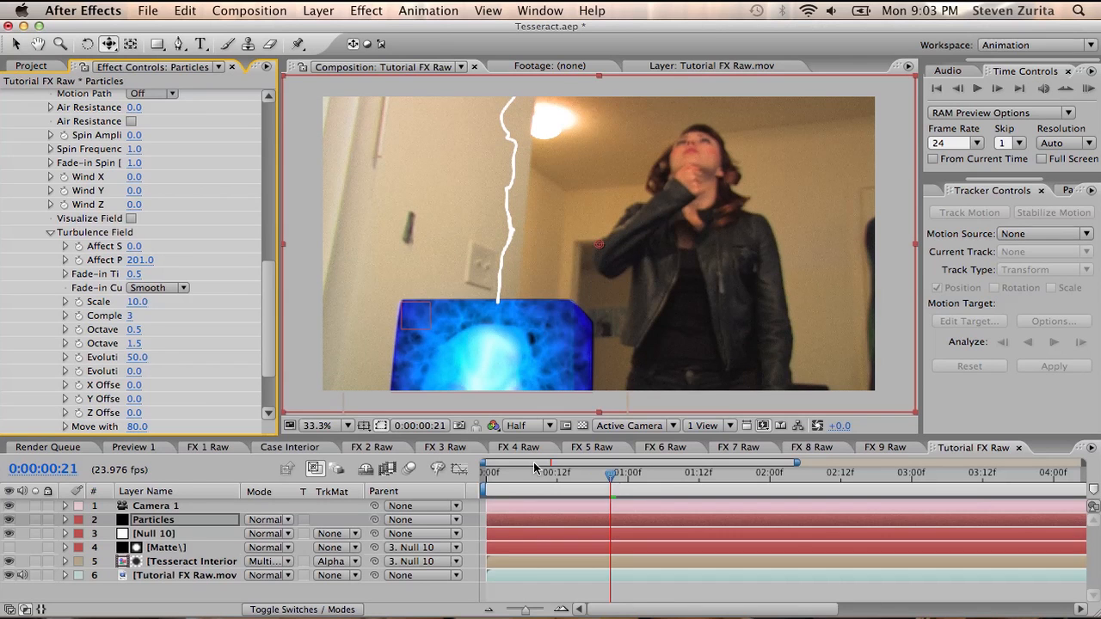
Step: Check the beam from the start to 0:00:02:11 and set the Turbulence Field's Fade-in Curve to Linear
{"action": "left_click", "coordinate": [496, 477]}
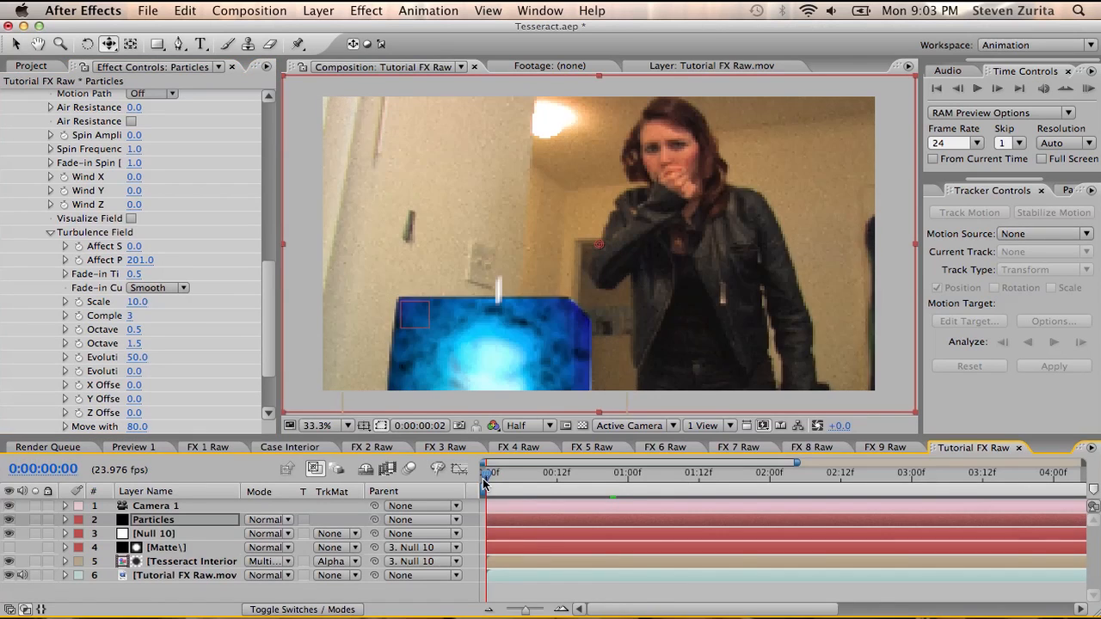
{"action": "left_click", "coordinate": [507, 477]}
{"action": "left_click_drag", "start_coordinate": [510, 474], "coordinate": [834, 473]}
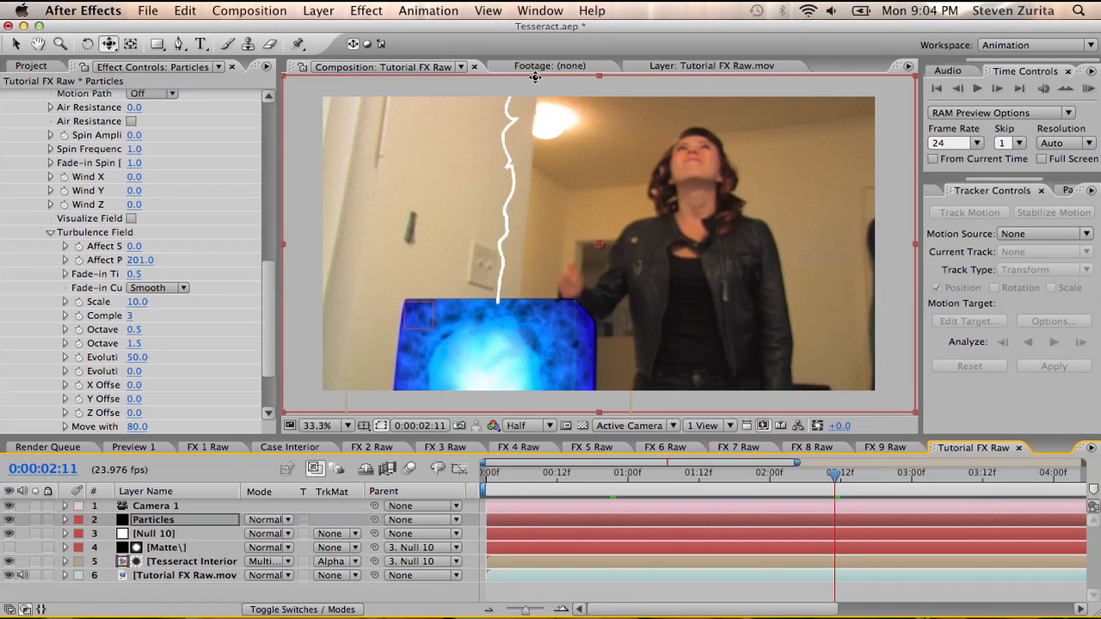
{"action": "left_click", "coordinate": [163, 285]}
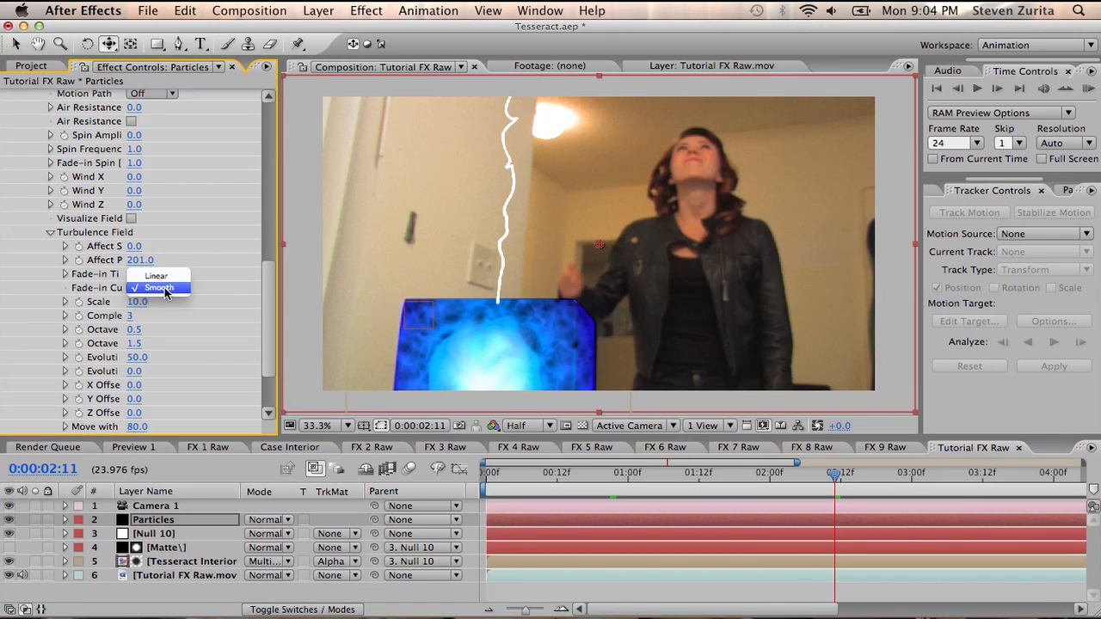
{"action": "left_click", "coordinate": [168, 271]}
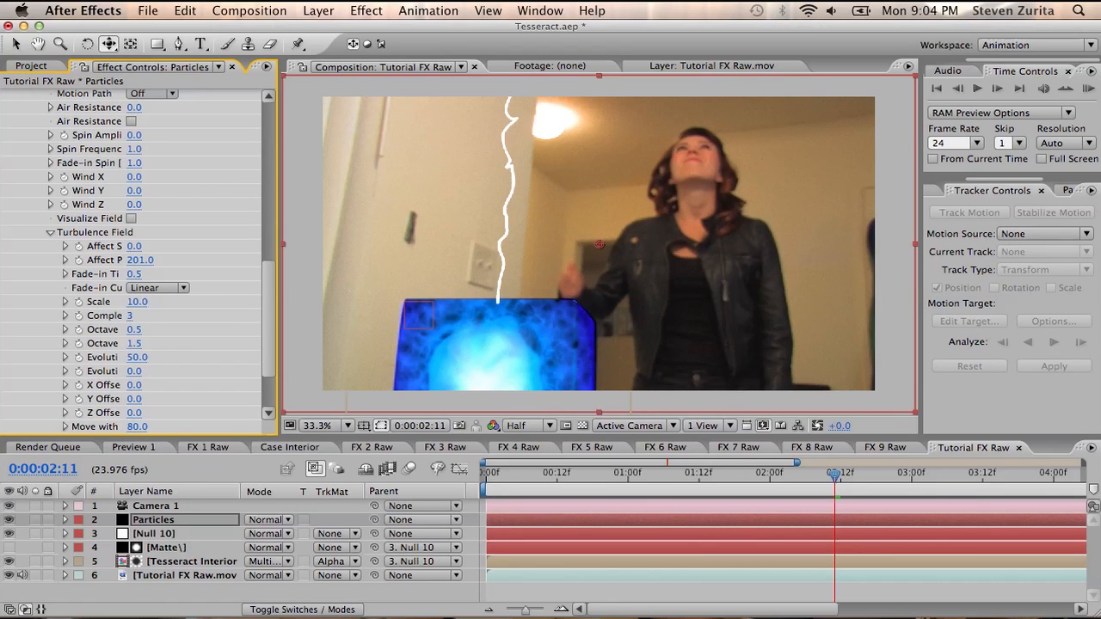
Step: Duplicate the Particles layer and set the copy's emitter X position to 1206
{"action": "left_click", "coordinate": [176, 521]}
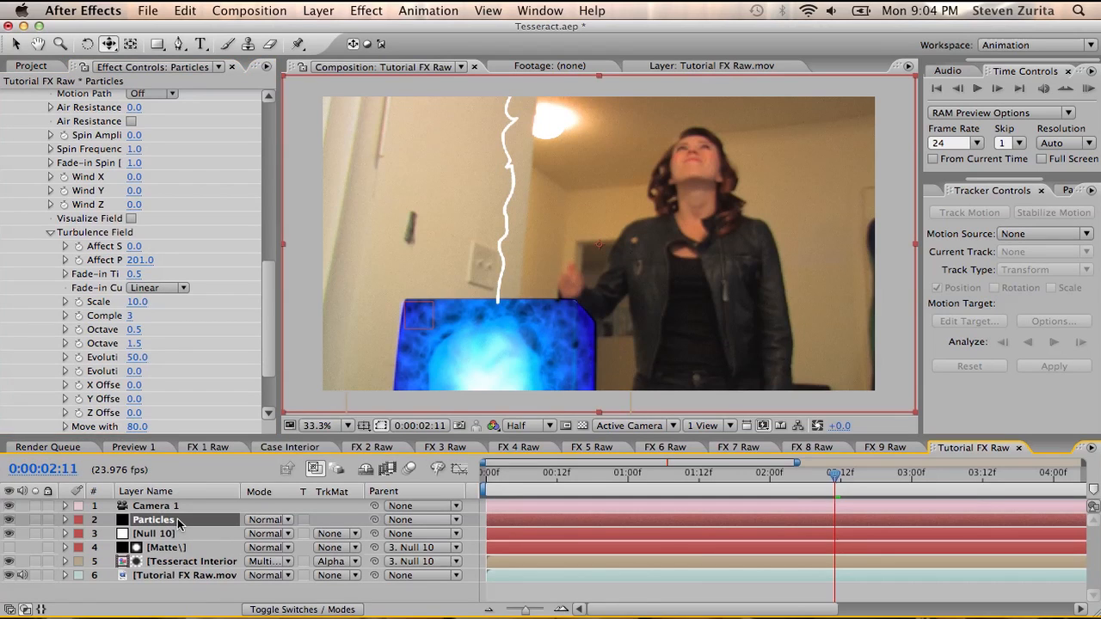
{"action": "key", "text": "super+d"}
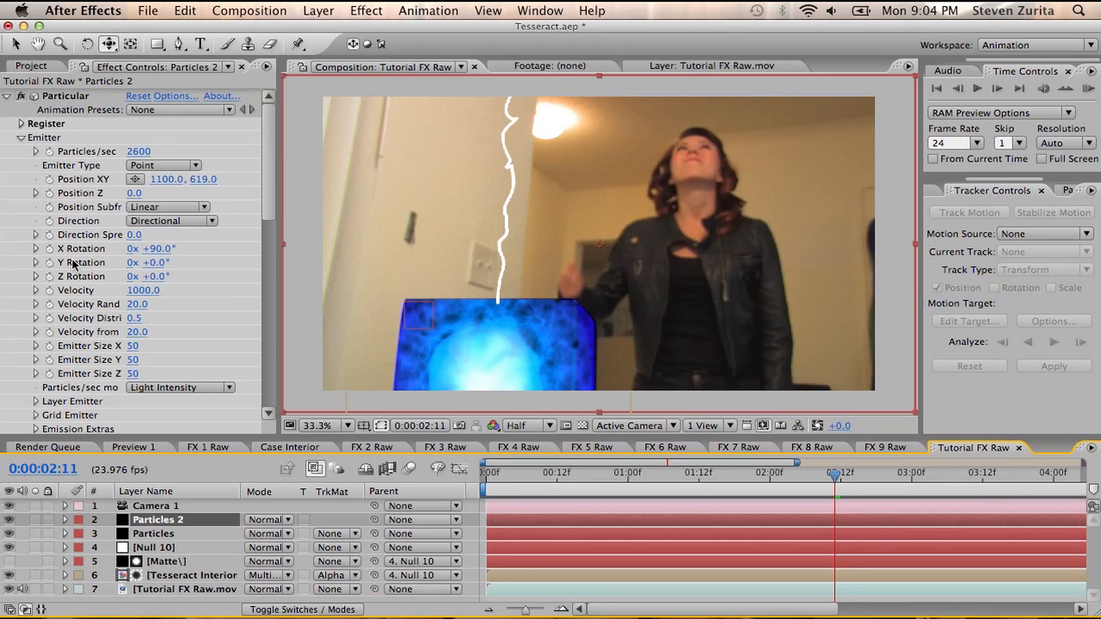
{"action": "left_click_drag", "start_coordinate": [154, 185], "coordinate": [251, 454]}
Step: Set the Turbulence Field's Affect Position to -201 on the Particles 2 layer
{"action": "left_click", "coordinate": [142, 178]}
{"action": "key", "text": "Left"}
{"action": "type", "text": "-"}
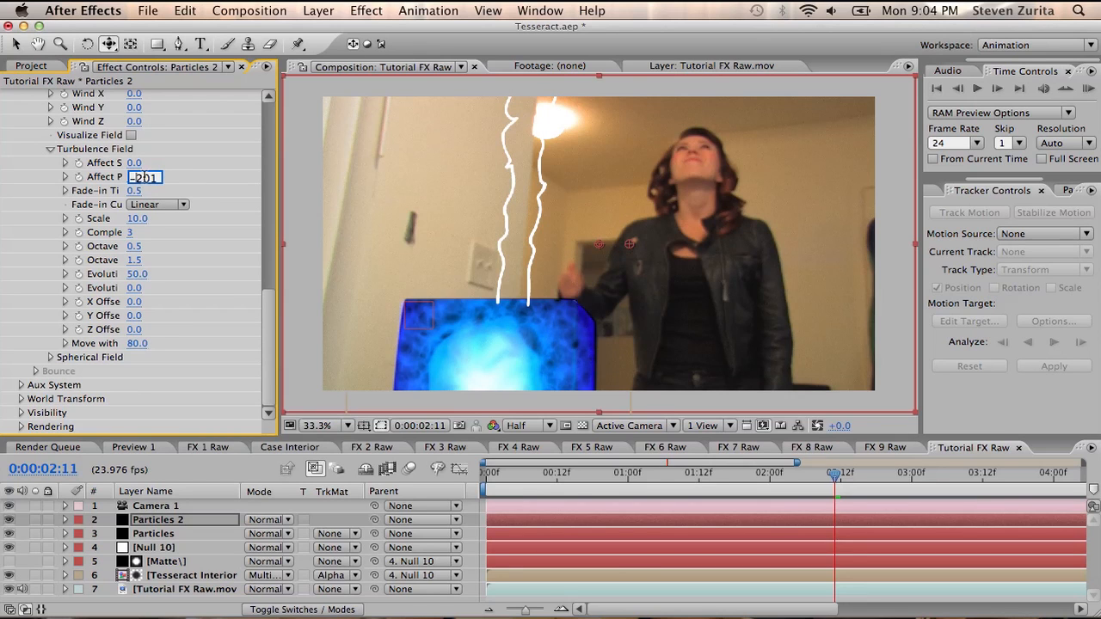
{"action": "left_click", "coordinate": [269, 172]}
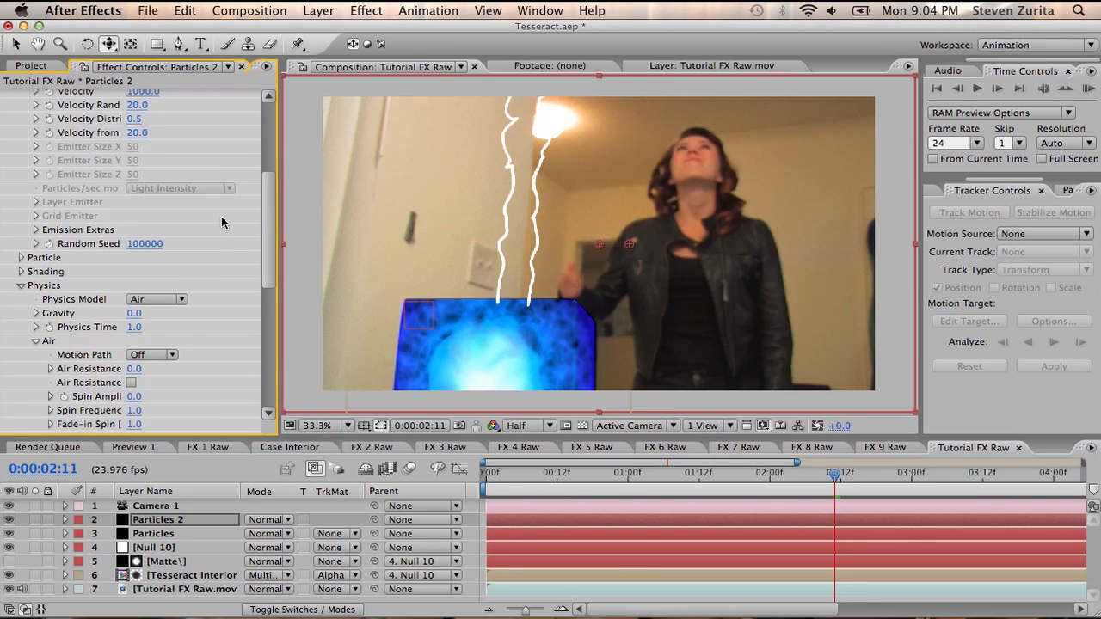
{"action": "left_click_drag", "start_coordinate": [264, 203], "coordinate": [254, 339]}
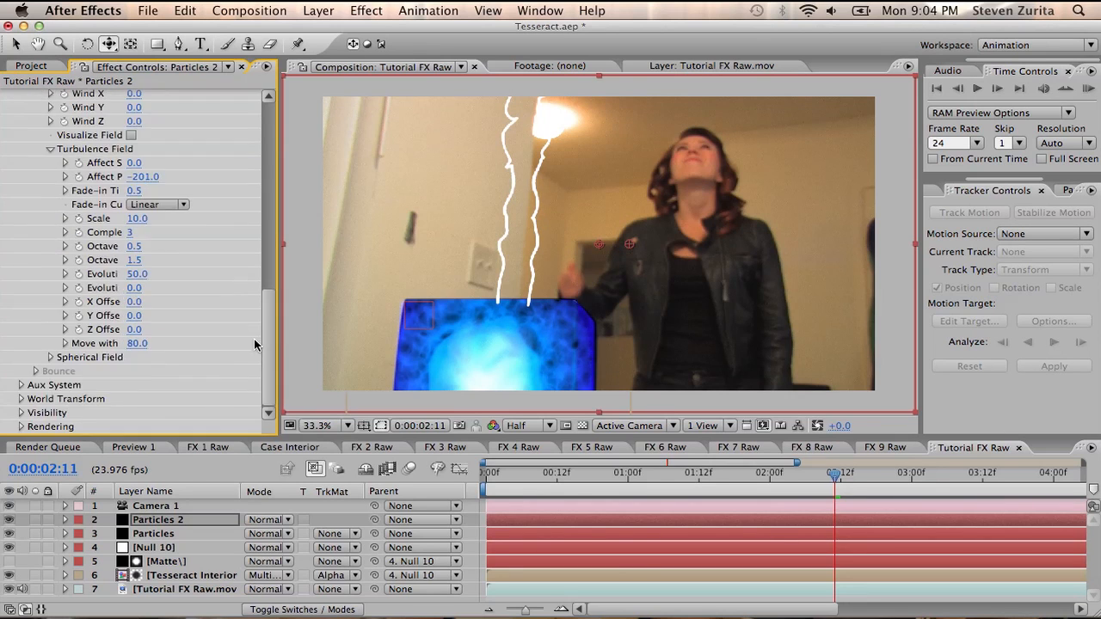
Step: Duplicate the Particles 2 layer and set the copy's emitter X position to 1133 and Position Z to -200
{"action": "left_click", "coordinate": [221, 520]}
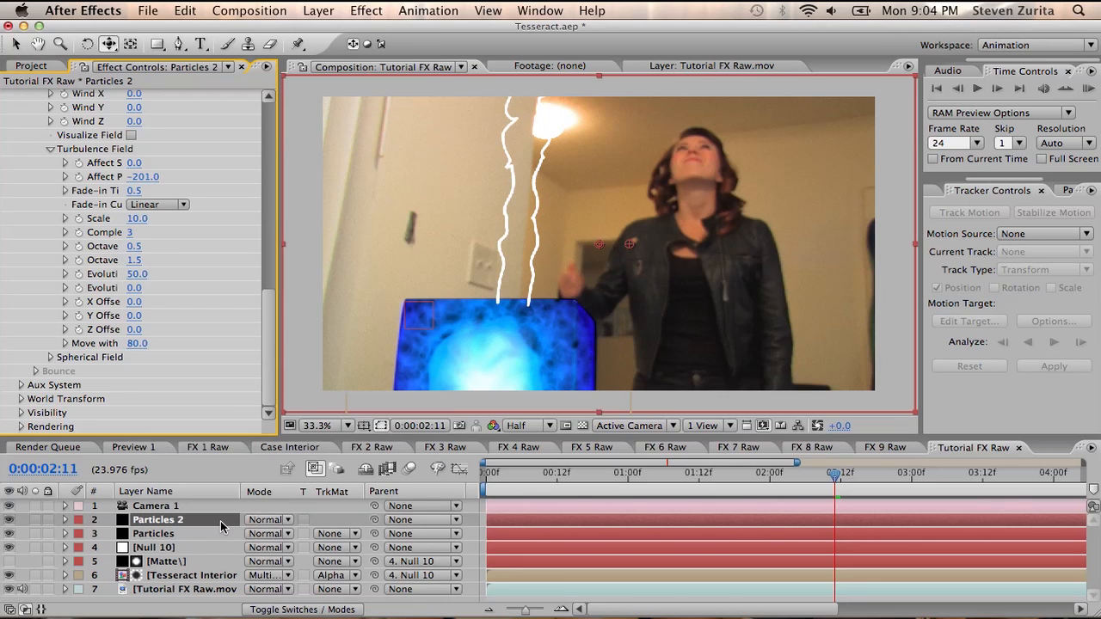
{"action": "key", "text": "super+d"}
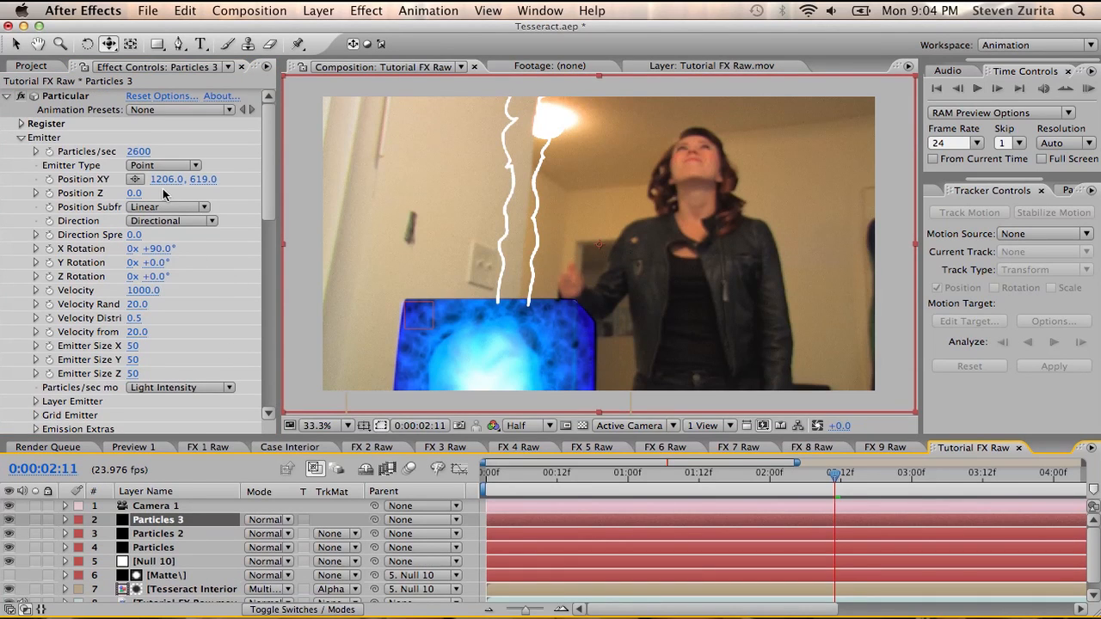
{"action": "left_click_drag", "start_coordinate": [163, 183], "coordinate": [108, 186]}
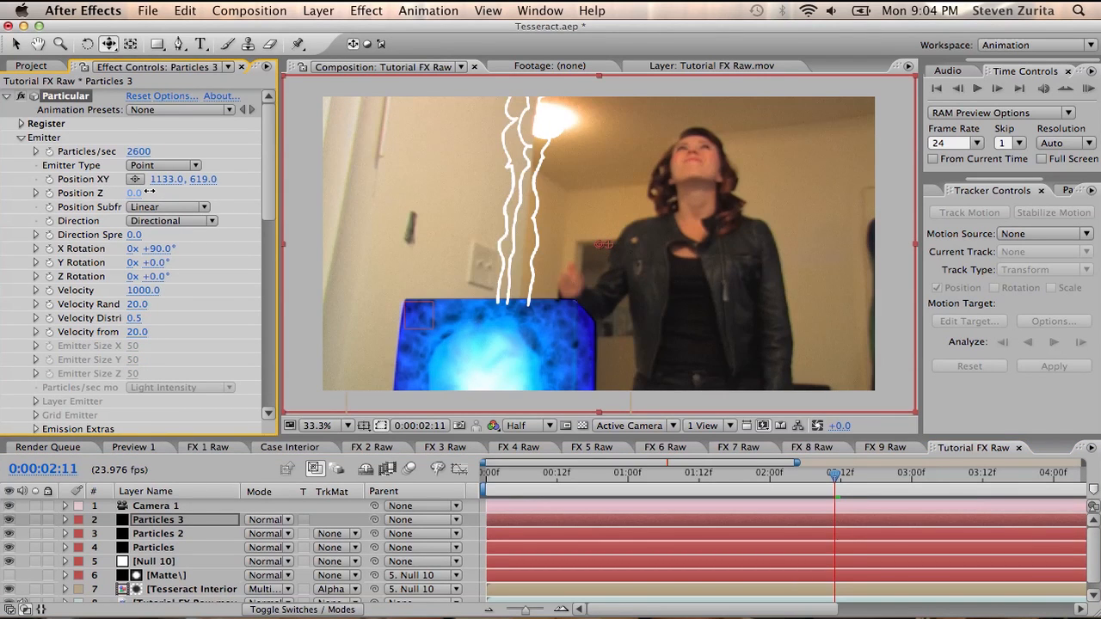
{"action": "left_click_drag", "start_coordinate": [159, 192], "coordinate": [124, 198]}
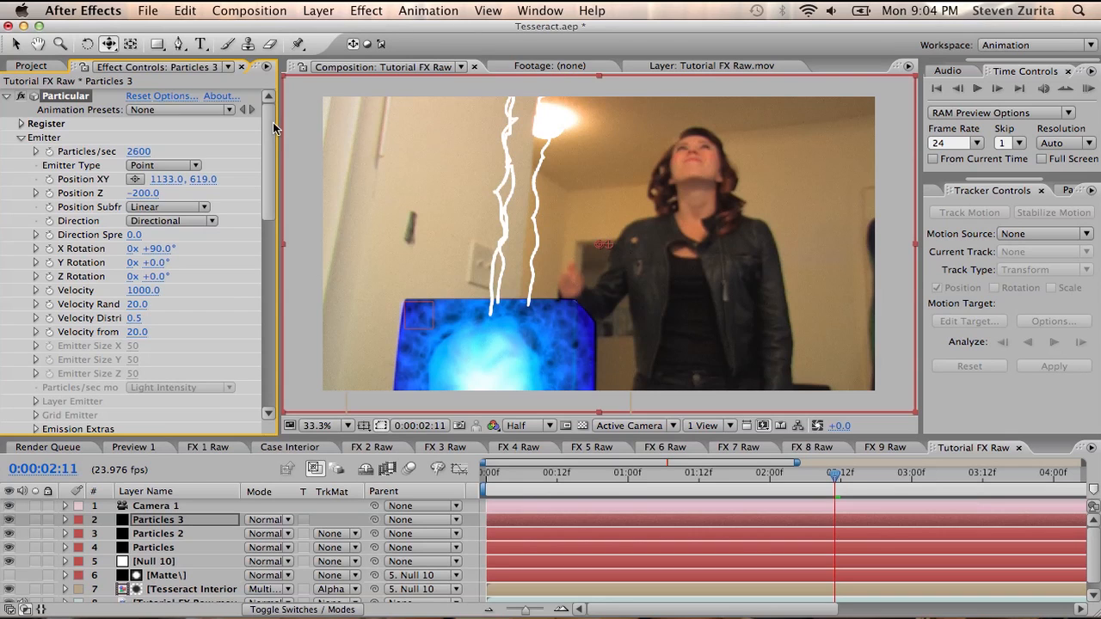
Step: Set the Turbulence Field's Affect Position to -176 and Evolution Speed to 74 on the Particles 3 layer
{"action": "left_click_drag", "start_coordinate": [273, 122], "coordinate": [170, 307]}
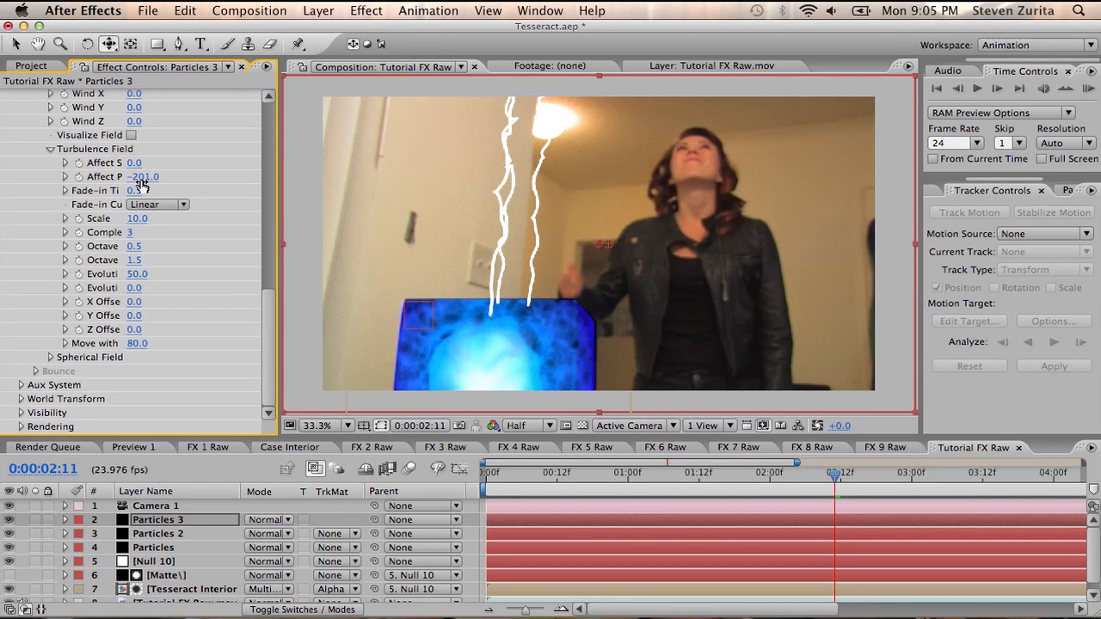
{"action": "left_click_drag", "start_coordinate": [142, 184], "coordinate": [160, 176]}
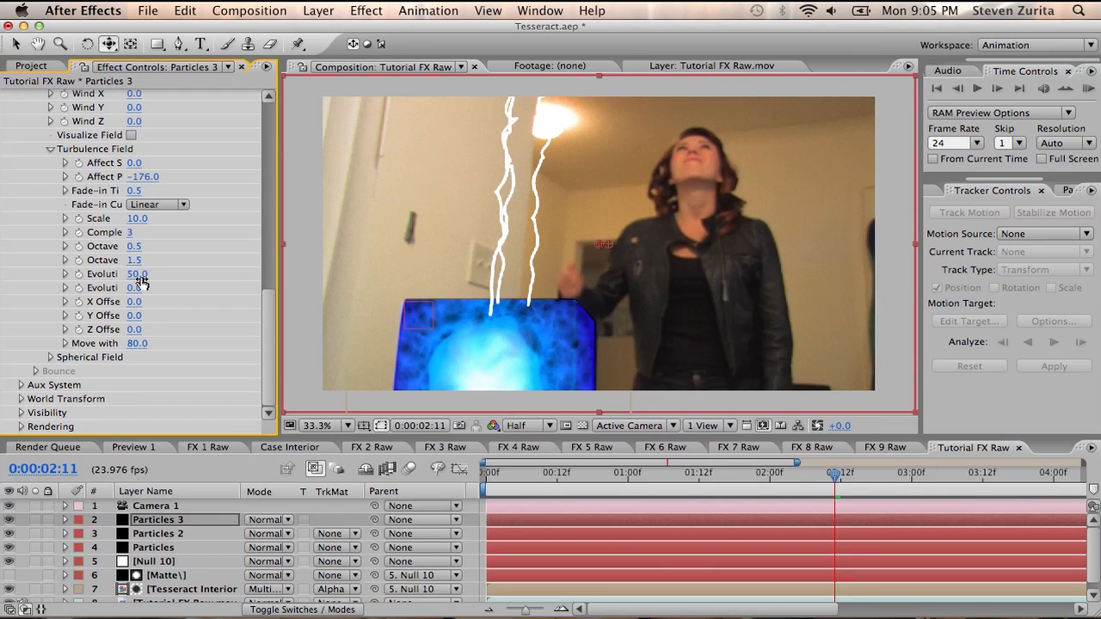
{"action": "left_click_drag", "start_coordinate": [153, 272], "coordinate": [161, 271]}
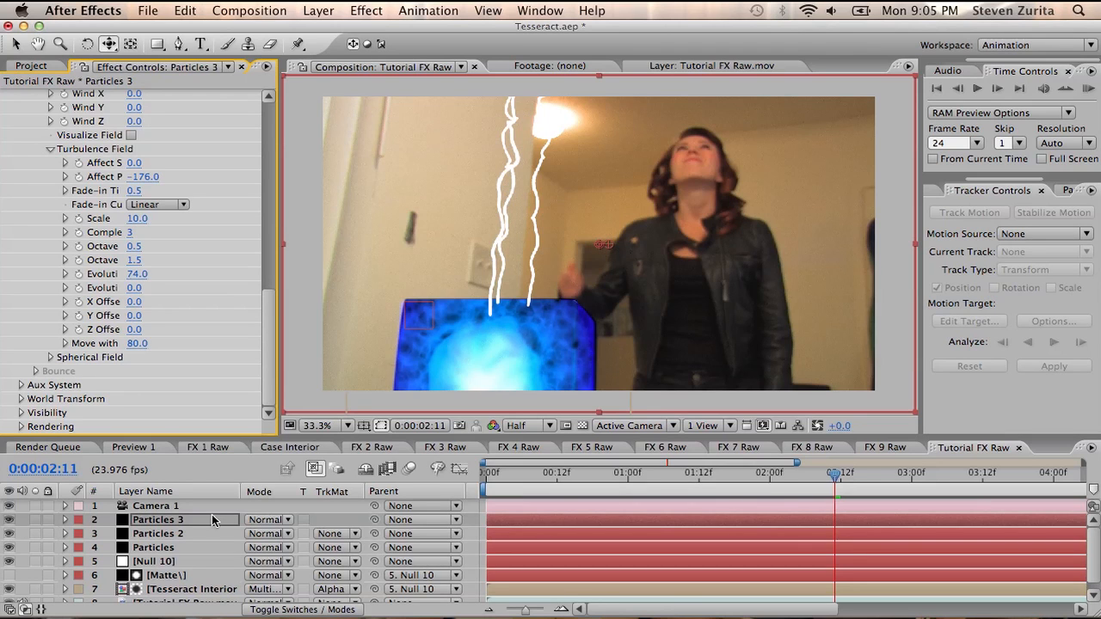
Step: Copy the original Particles layer and paste it as a fourth beam layer
{"action": "left_click", "coordinate": [174, 559]}
{"action": "left_click", "coordinate": [172, 548]}
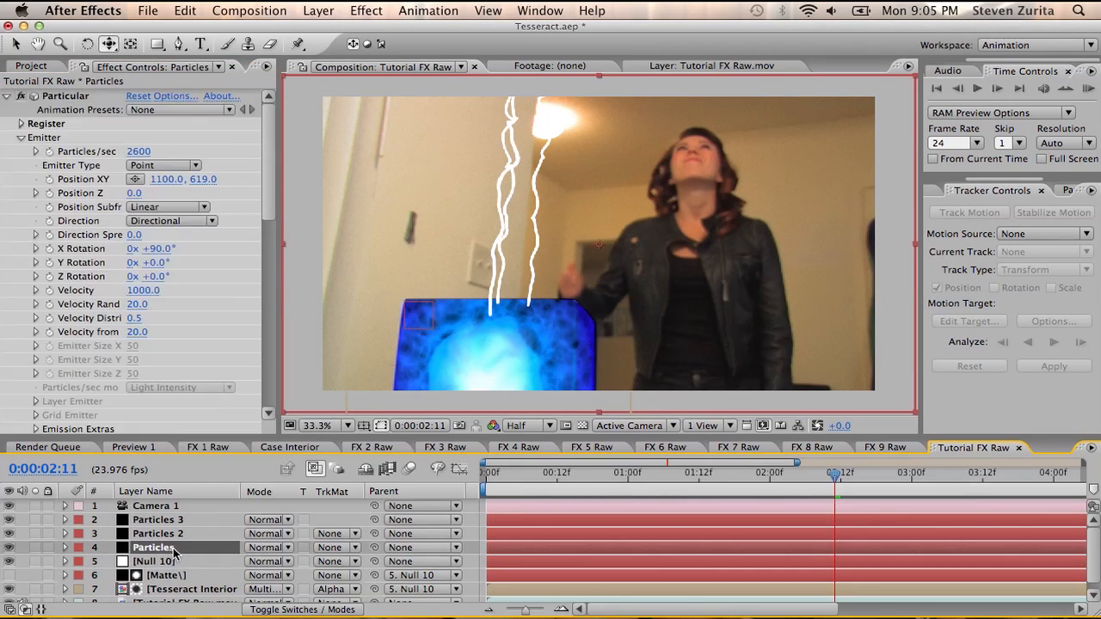
{"action": "key", "text": "super+c"}
{"action": "key", "text": "super+v"}
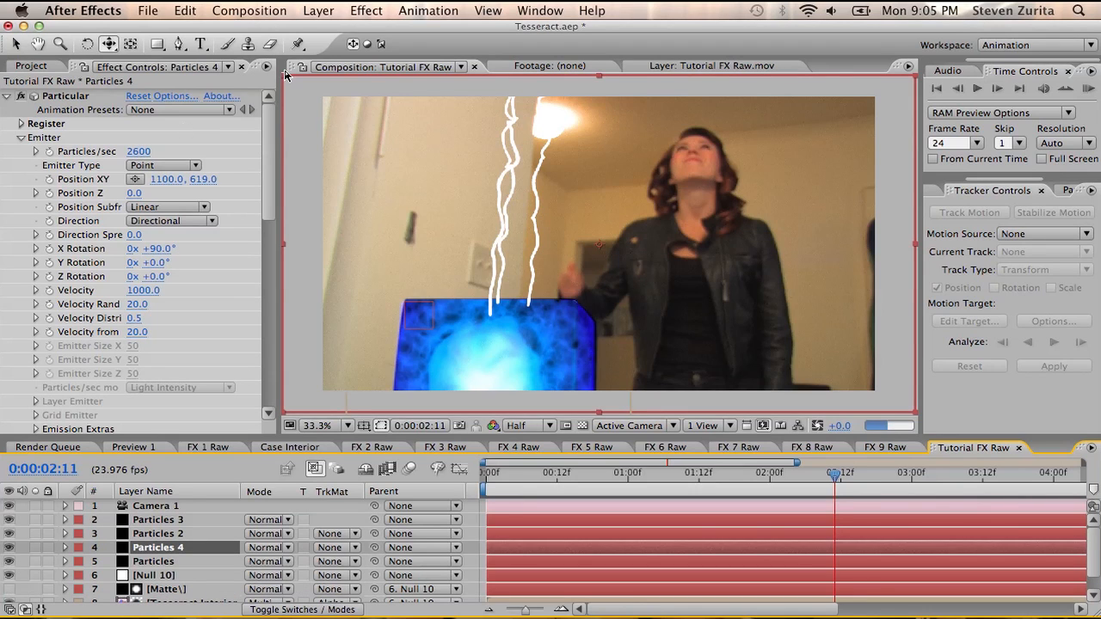
Step: Set the Particles 4 layer's Particle Type to Cloudlet and its emitter's Direction Spread to 5
{"action": "left_click_drag", "start_coordinate": [267, 191], "coordinate": [261, 230]}
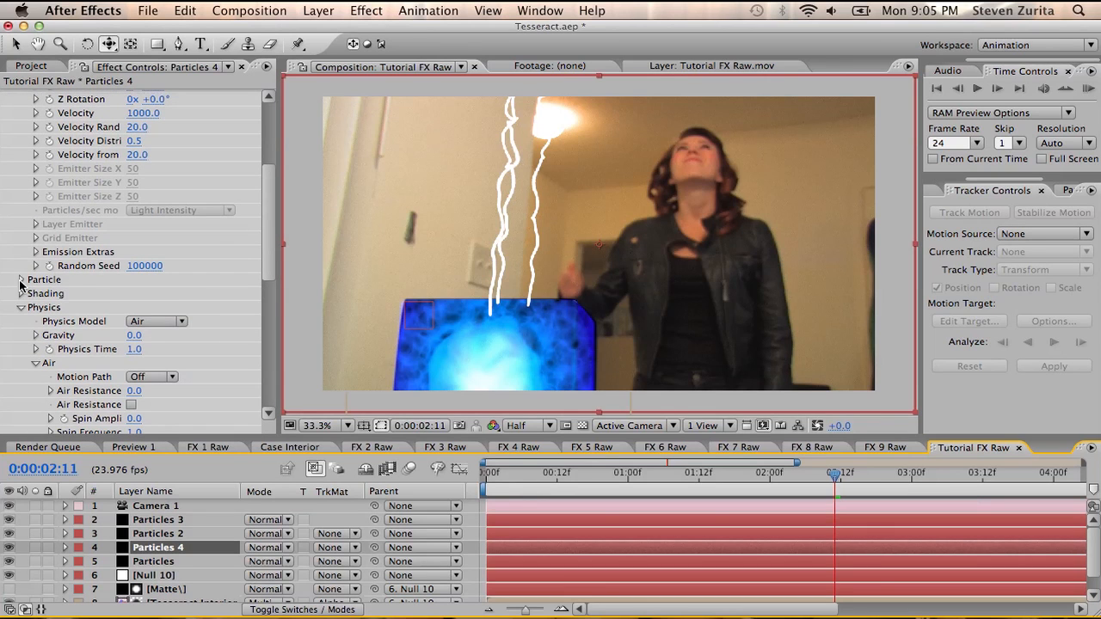
{"action": "left_click", "coordinate": [22, 280]}
{"action": "left_click", "coordinate": [23, 280]}
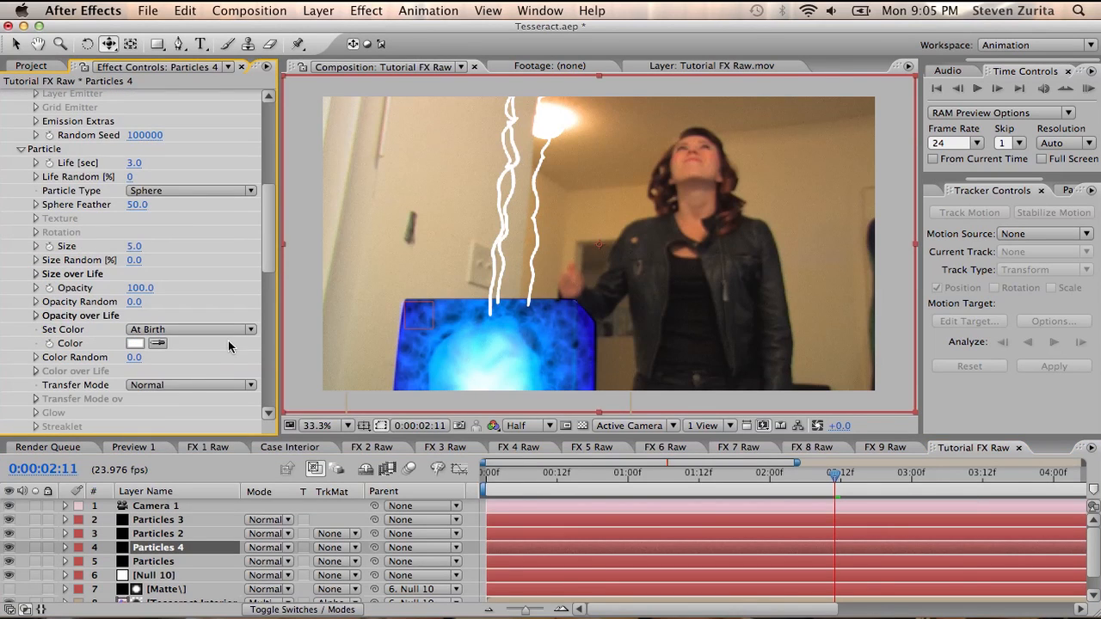
{"action": "left_click", "coordinate": [213, 189]}
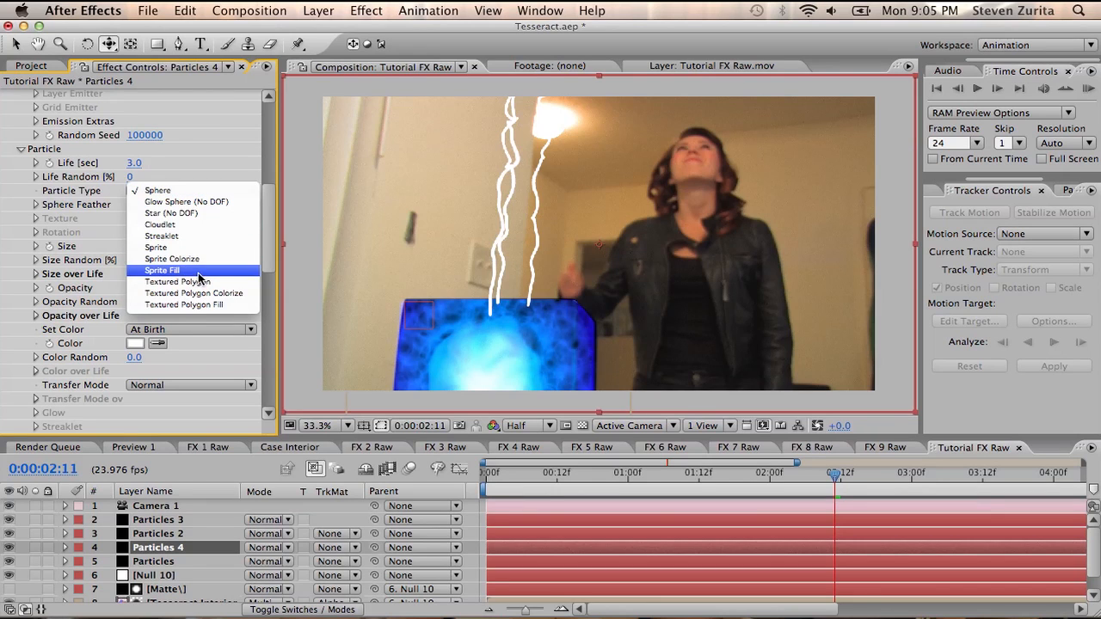
{"action": "left_click", "coordinate": [202, 225]}
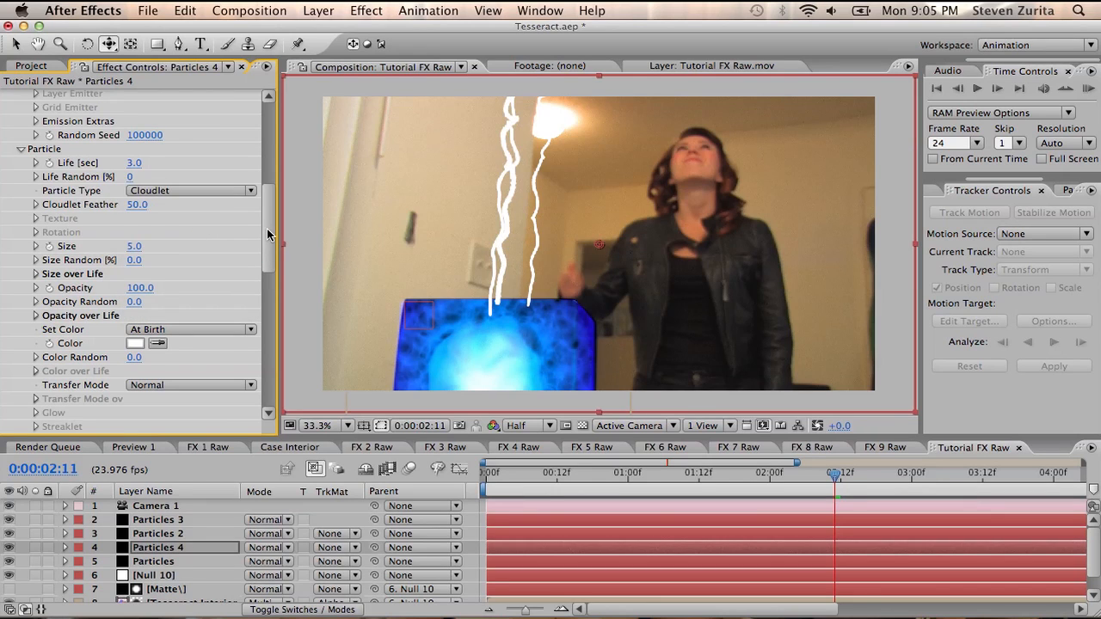
{"action": "left_click_drag", "start_coordinate": [266, 227], "coordinate": [262, 143]}
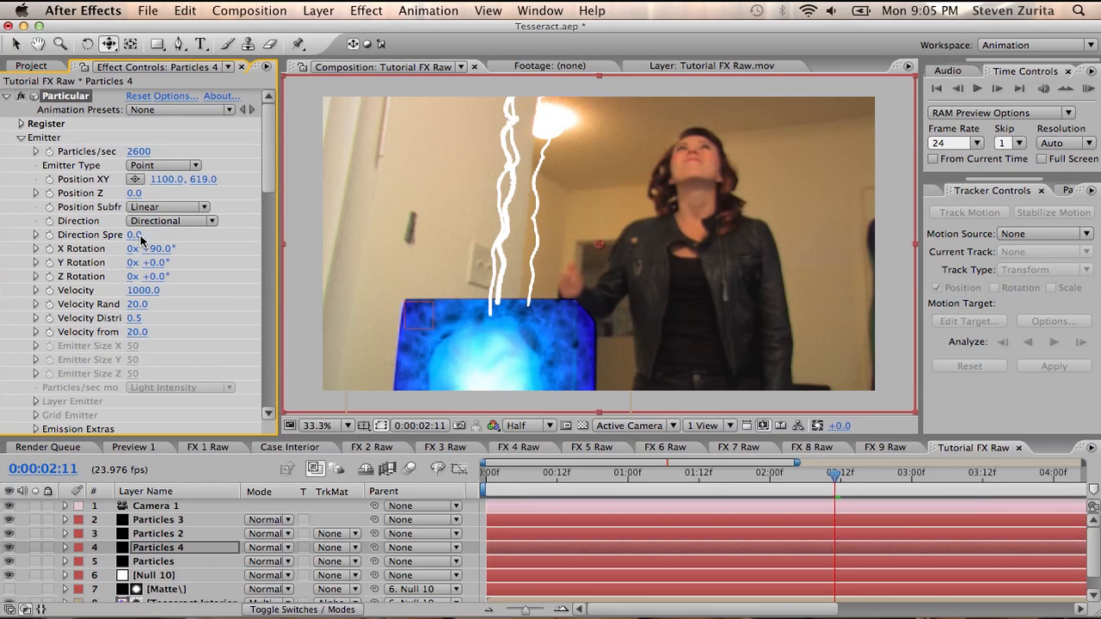
{"action": "mouse_move", "coordinate": [147, 234]}
{"action": "left_mouse_down"}
{"action": "mouse_move", "coordinate": [158, 234]}
{"action": "mouse_move", "coordinate": [139, 233]}
{"action": "left_mouse_up"}
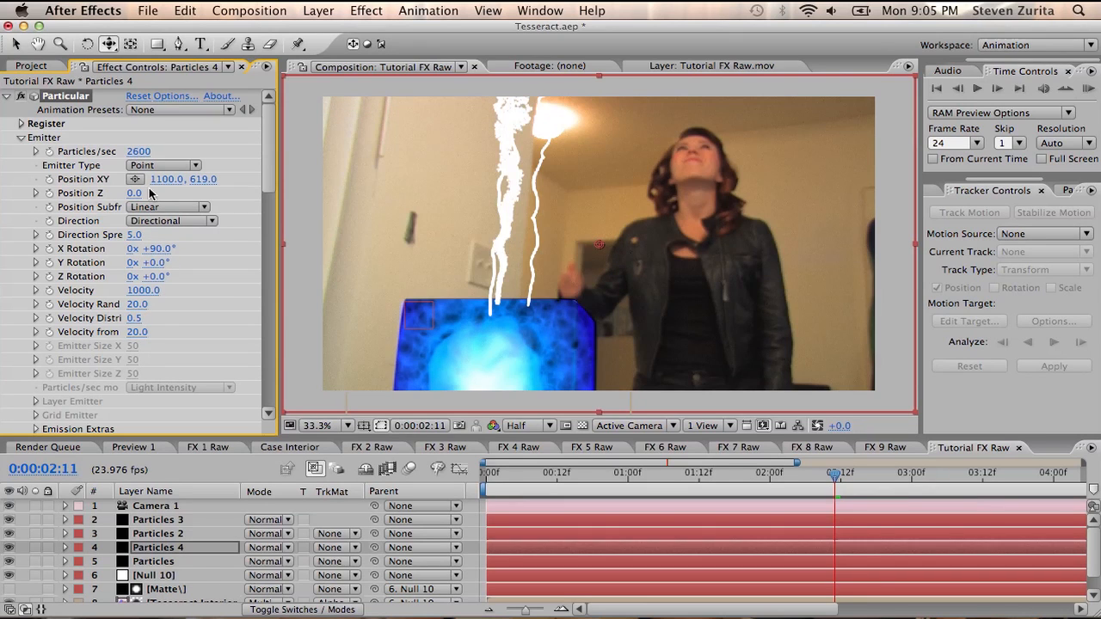
Step: Change the Particles 4 emitter to a Box with an Emitter Size of X 209, Y 68 and Z 121
{"action": "left_click", "coordinate": [151, 171]}
{"action": "left_click", "coordinate": [155, 181]}
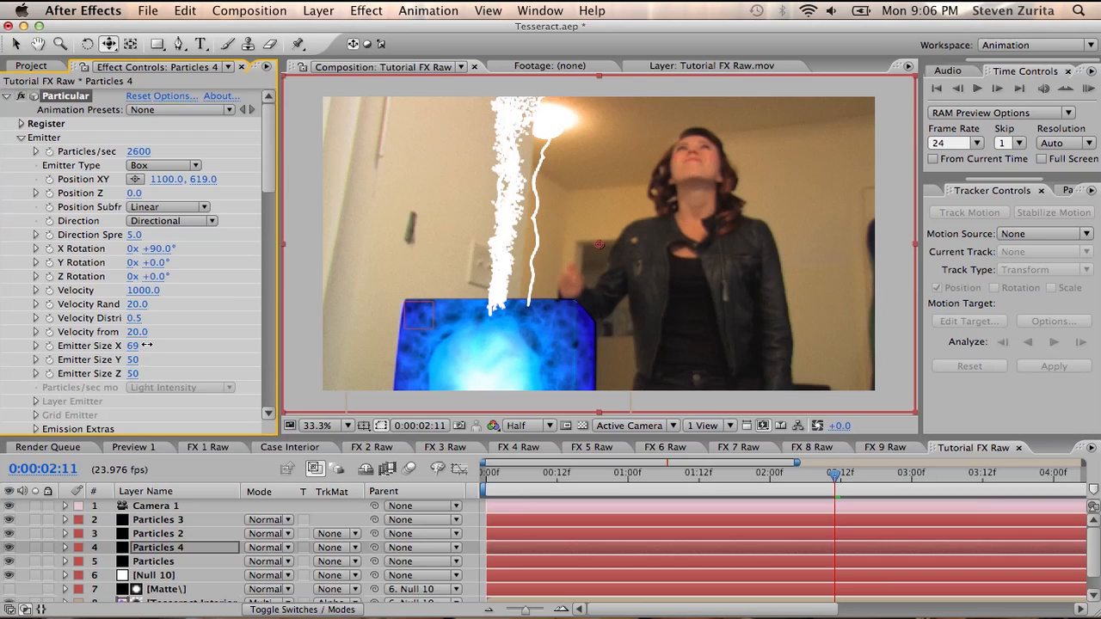
{"action": "scroll", "coordinate": [254, 223], "scroll_direction": "down", "scroll_amount": 5}
{"action": "scroll", "coordinate": [254, 218], "scroll_direction": "up", "scroll_amount": 5}
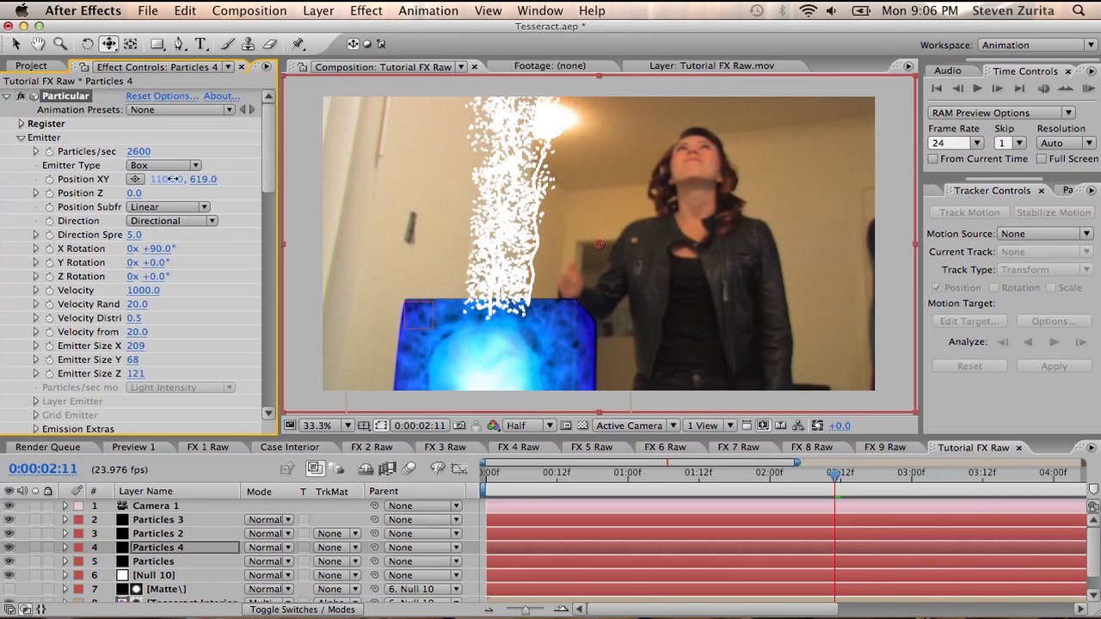
Step: Set the Particles 4 emitter's X position to 1125 and its particle Size to 25
{"action": "left_click_drag", "start_coordinate": [178, 178], "coordinate": [184, 177]}
{"action": "scroll", "coordinate": [255, 223], "scroll_direction": "down", "scroll_amount": 6}
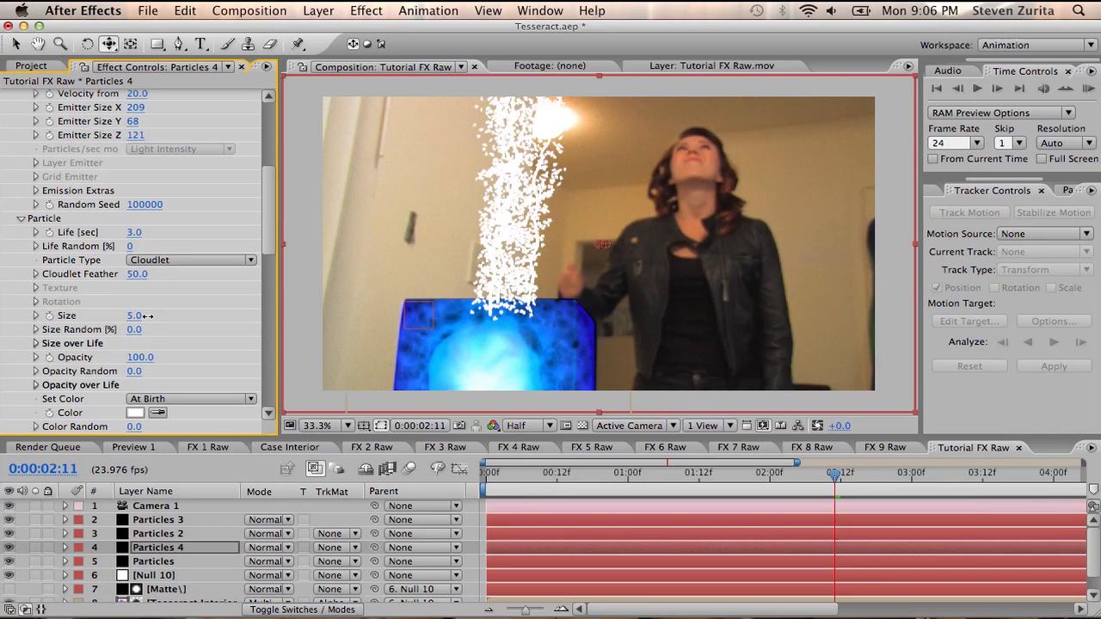
{"action": "left_click_drag", "start_coordinate": [144, 316], "coordinate": [140, 316]}
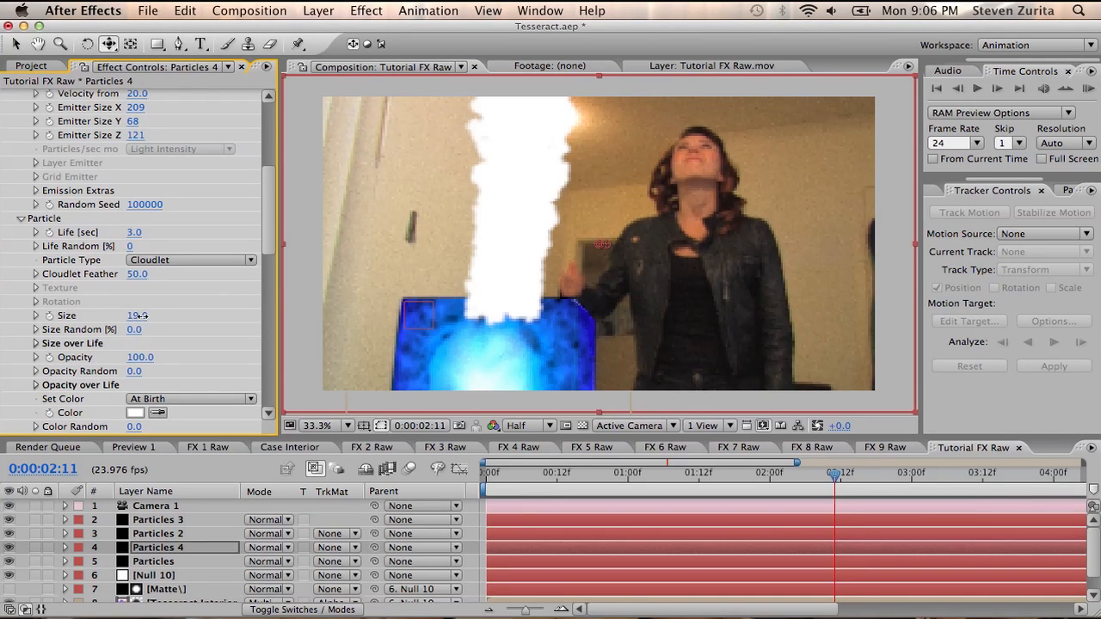
{"action": "left_click_drag", "start_coordinate": [140, 316], "coordinate": [150, 315]}
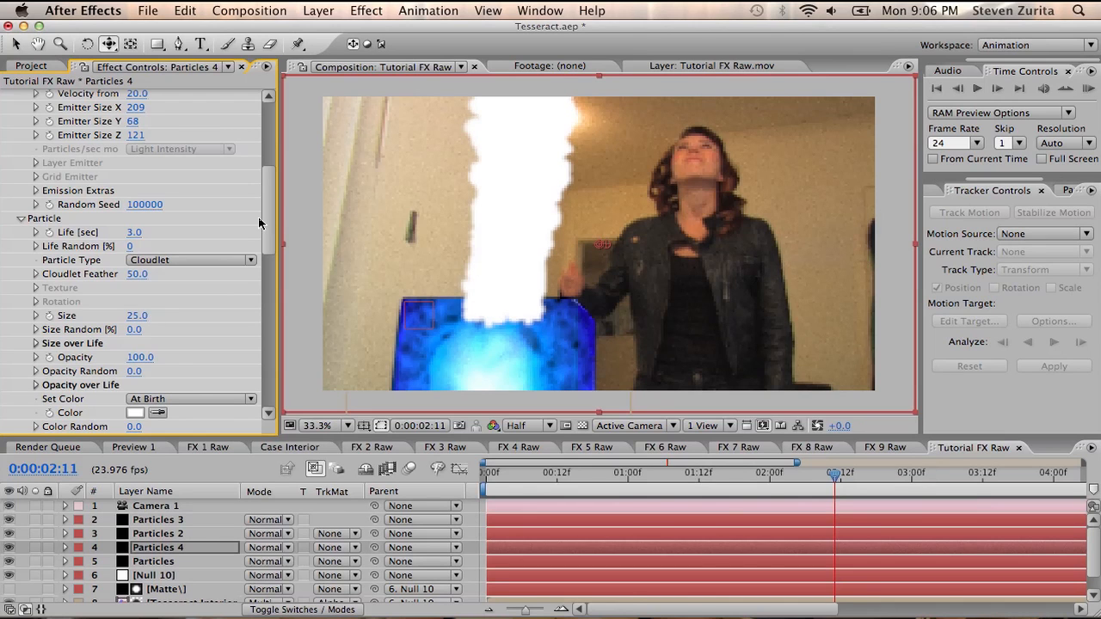
Step: Set the Particles 4 layer's particle Transfer Mode to Screen and its Opacity to 5
{"action": "left_click_drag", "start_coordinate": [270, 207], "coordinate": [268, 258]}
{"action": "left_click", "coordinate": [217, 249]}
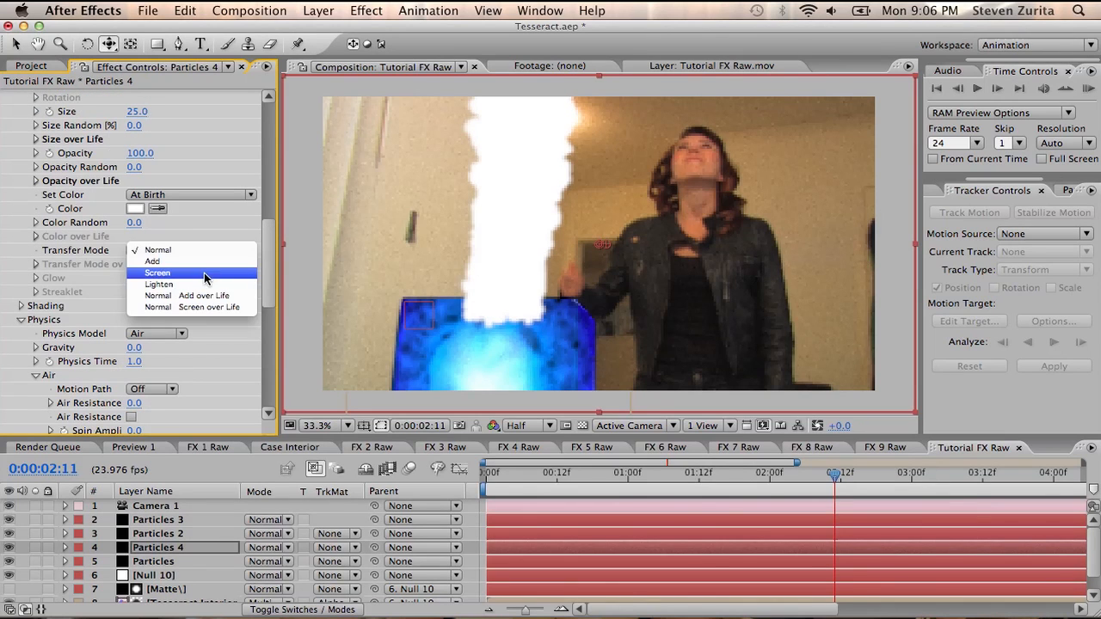
{"action": "left_click", "coordinate": [200, 210]}
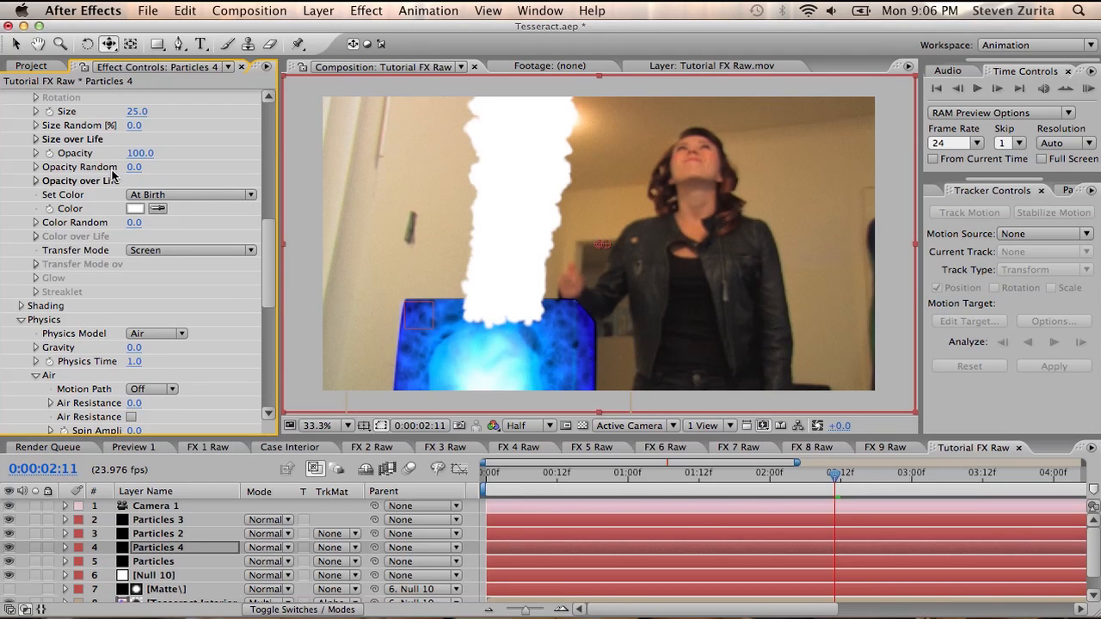
{"action": "left_click", "coordinate": [141, 154]}
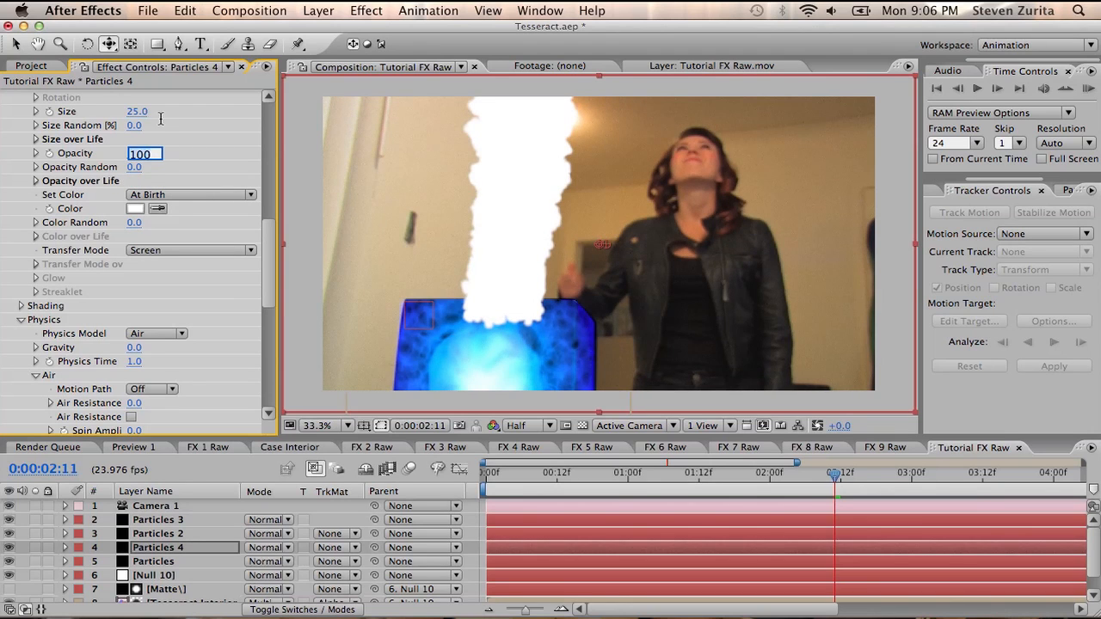
{"action": "type", "text": "20"}
{"action": "key", "text": "Return"}
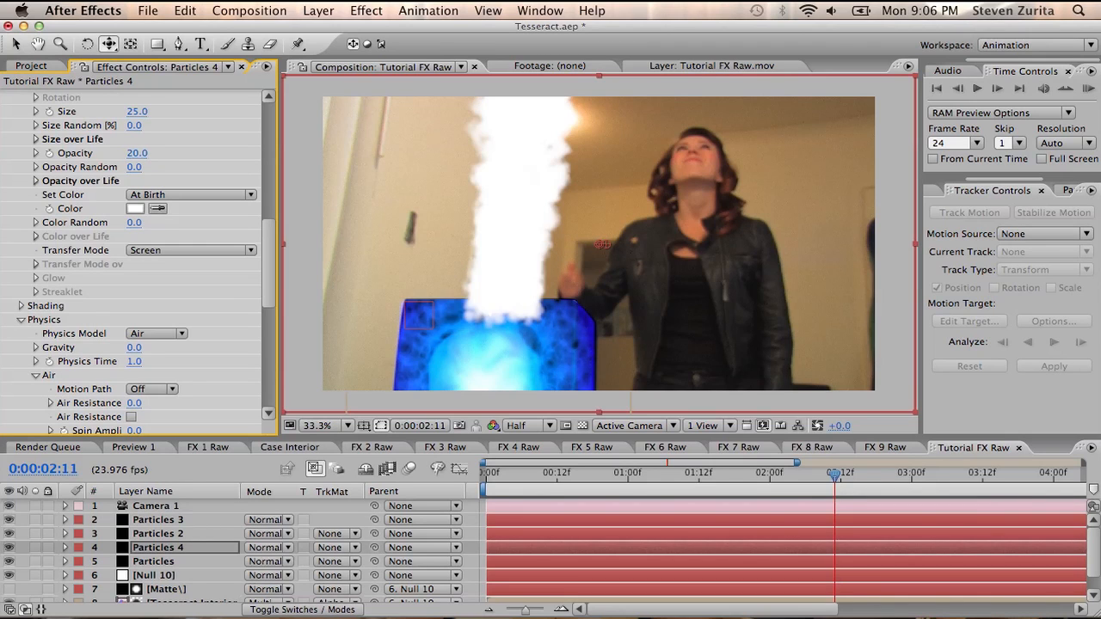
{"action": "left_click", "coordinate": [138, 153]}
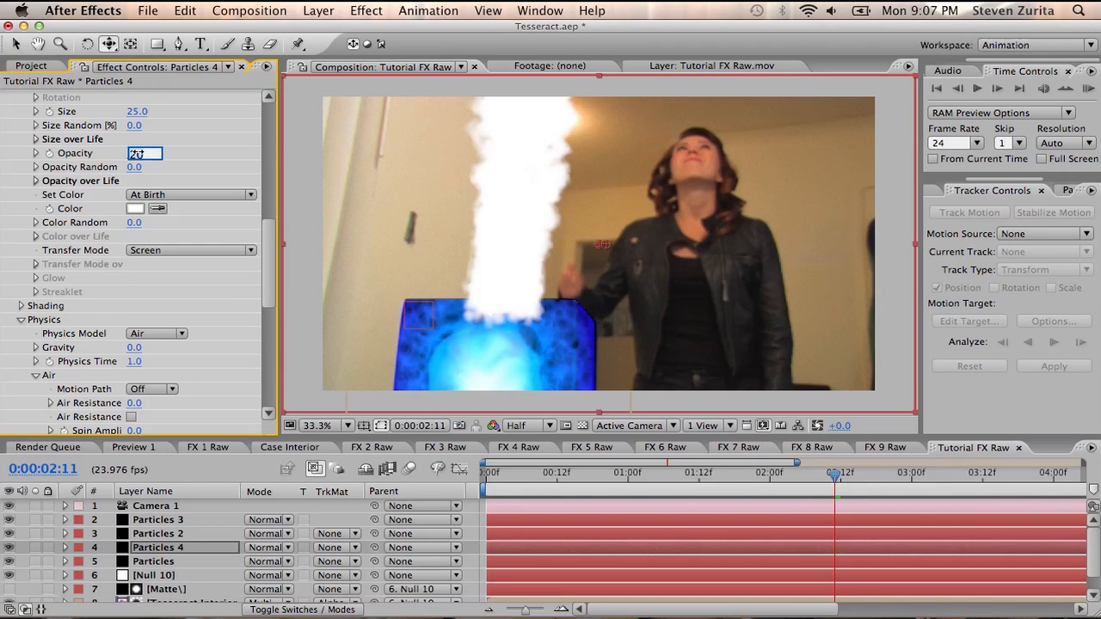
{"action": "key", "text": "Return"}
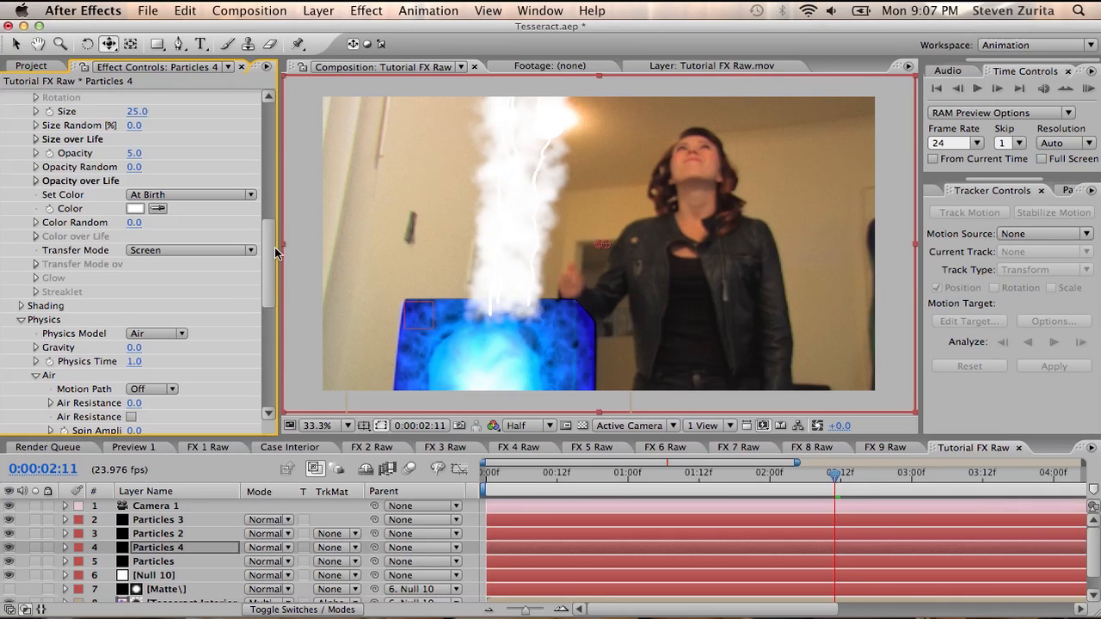
Step: Reduce the Particles 4 emission rate to 450 particles per second
{"action": "scroll", "coordinate": [274, 249], "scroll_direction": "up", "scroll_amount": 10}
{"action": "left_click", "coordinate": [139, 151]}
{"action": "type", "text": "6"}
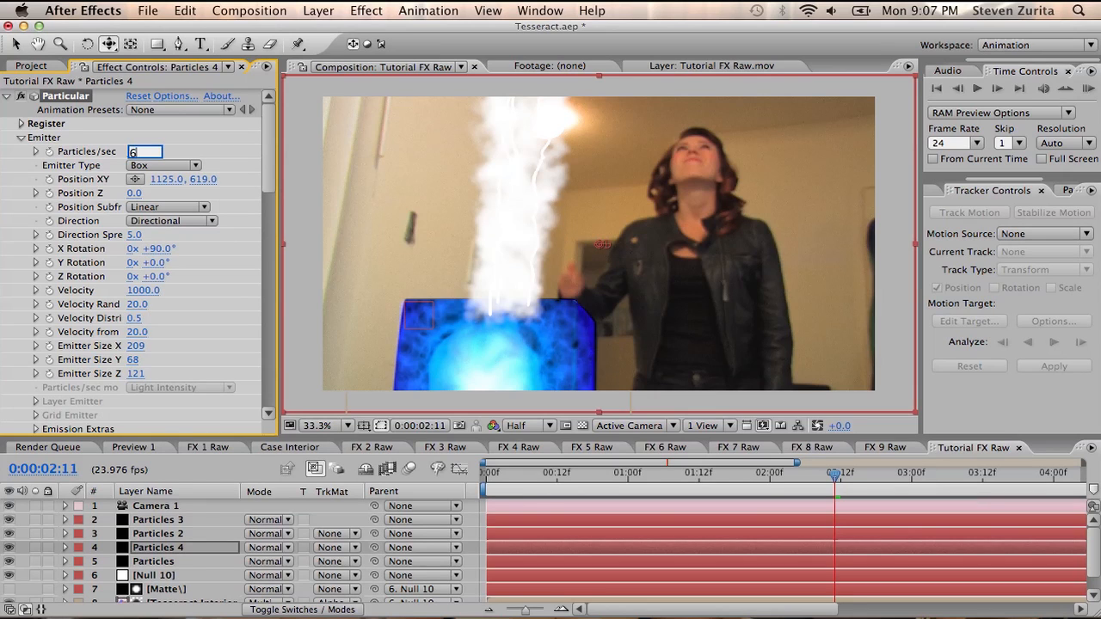
{"action": "type", "text": "00"}
{"action": "key", "text": "Return"}
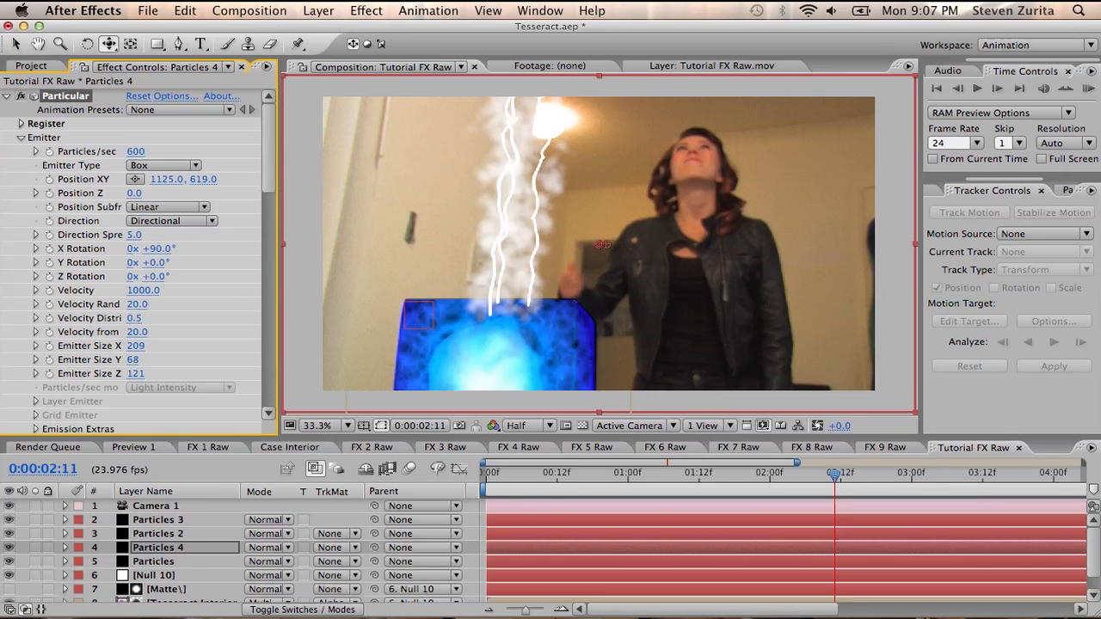
{"action": "left_click", "coordinate": [135, 152]}
{"action": "type", "text": "450"}
{"action": "key", "text": "Return"}
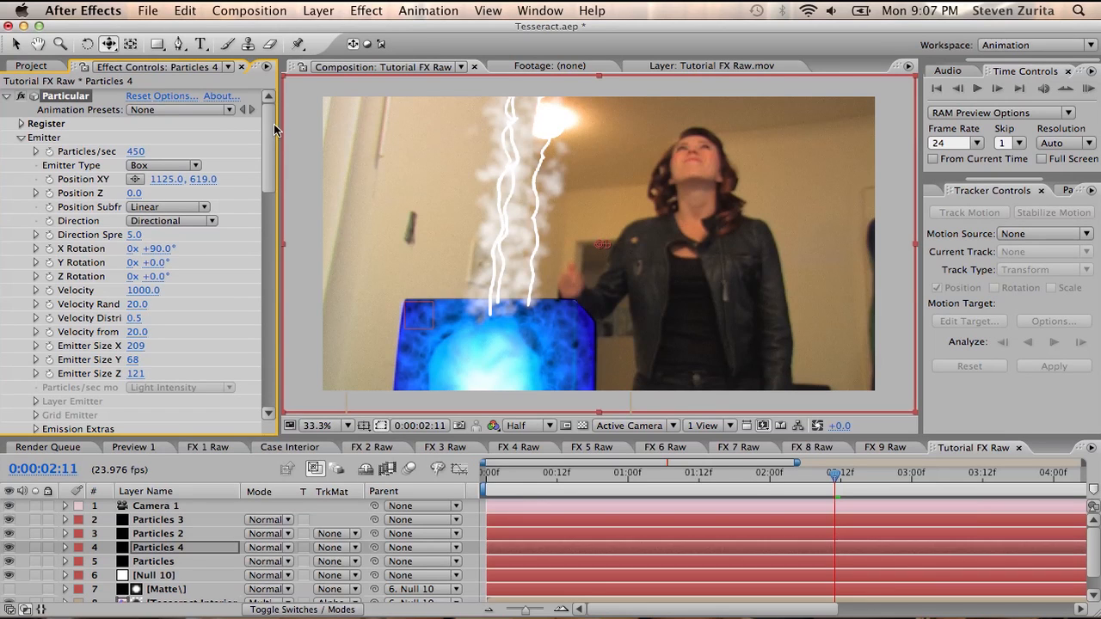
Step: Rename the Particles 4 layer as Smoke
{"action": "mouse_move", "coordinate": [271, 124]}
{"action": "left_mouse_down"}
{"action": "mouse_move", "coordinate": [272, 234]}
{"action": "mouse_move", "coordinate": [270, 117]}
{"action": "left_mouse_up"}
{"action": "left_click_drag", "start_coordinate": [262, 146], "coordinate": [275, 232]}
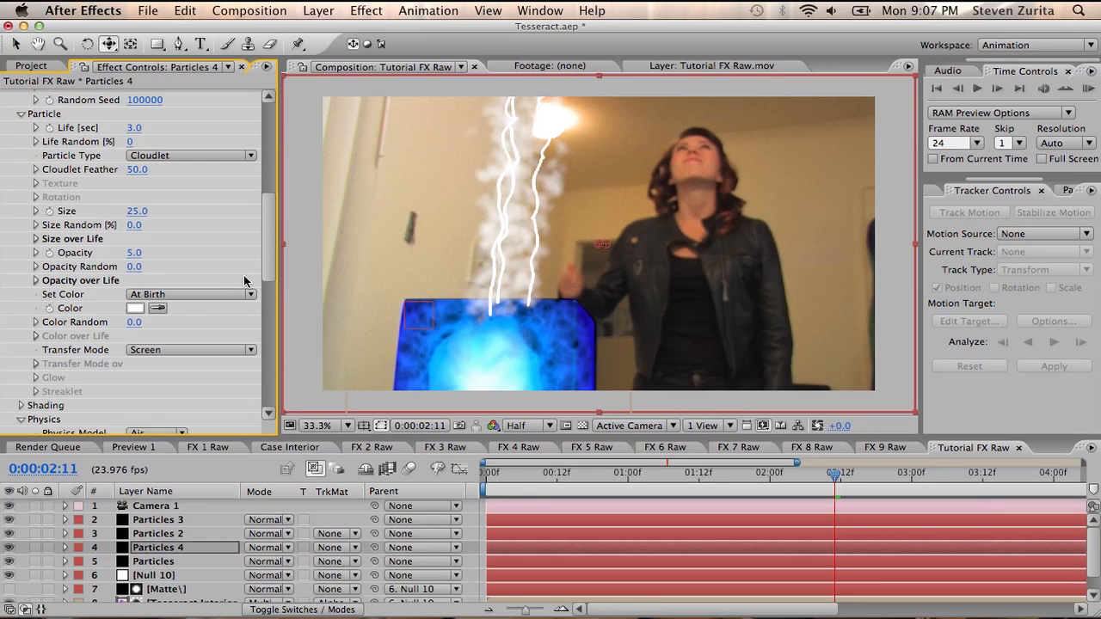
{"action": "left_click", "coordinate": [180, 551]}
{"action": "key", "text": "Return"}
{"action": "type", "text": "Smoke"}
{"action": "key", "text": "Return"}
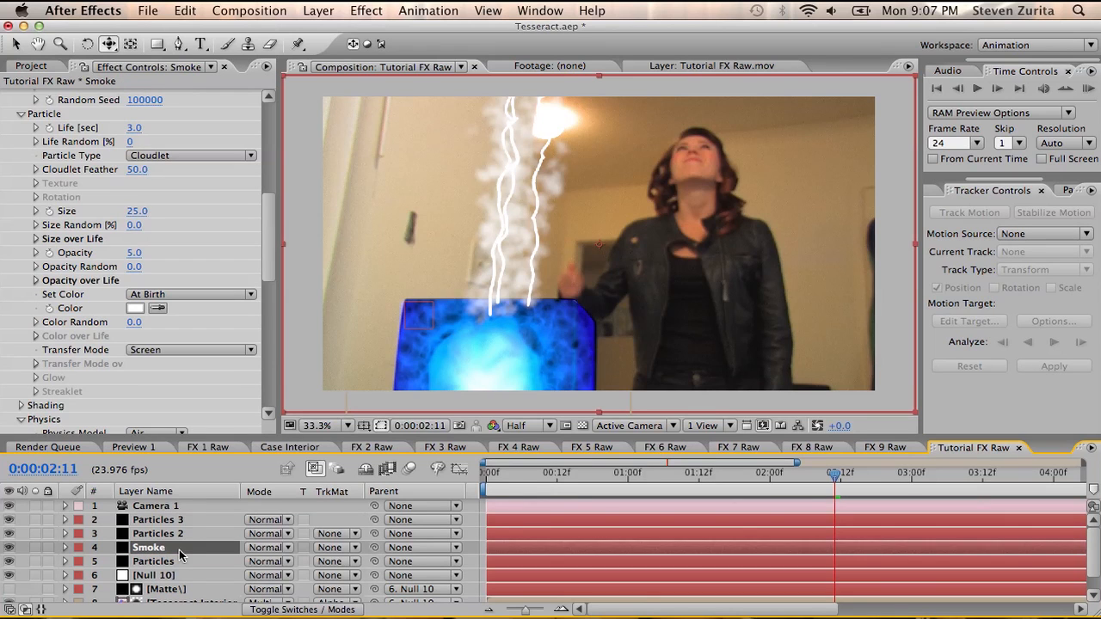
Step: Duplicate the Smoke layer and rename the copy Sparks
{"action": "key", "text": "super+d"}
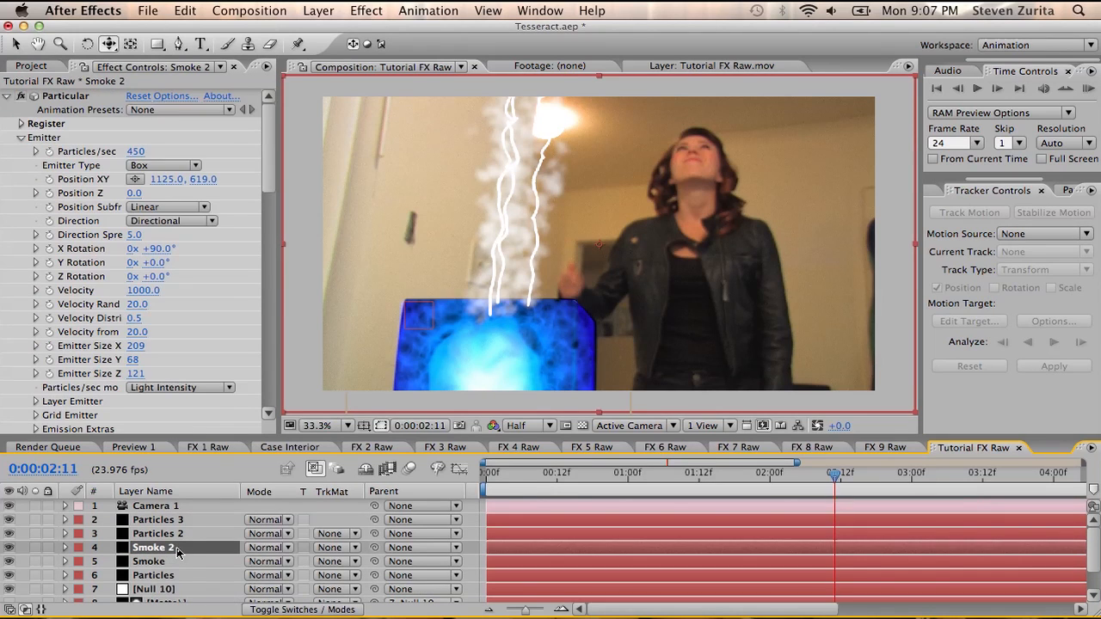
{"action": "key", "text": "Return"}
{"action": "type", "text": "Sparks"}
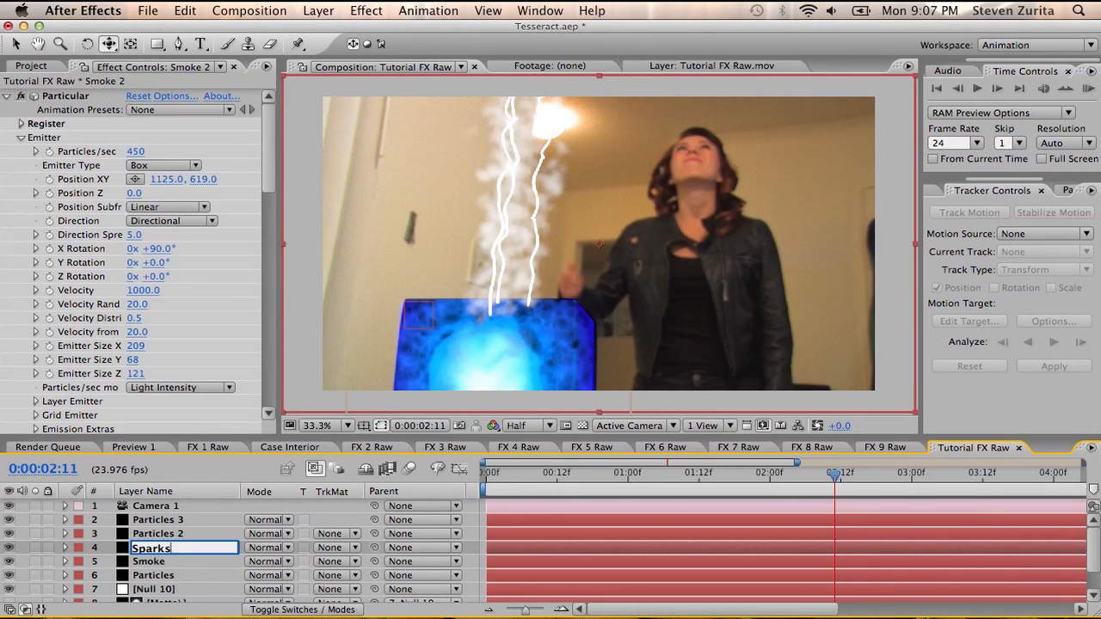
{"action": "key", "text": "Return"}
Step: Change the Sparks layer's Particle Type to Sphere
{"action": "left_click_drag", "start_coordinate": [273, 164], "coordinate": [272, 204]}
{"action": "left_click", "coordinate": [206, 255]}
{"action": "left_click", "coordinate": [205, 255]}
{"action": "left_click", "coordinate": [205, 253]}
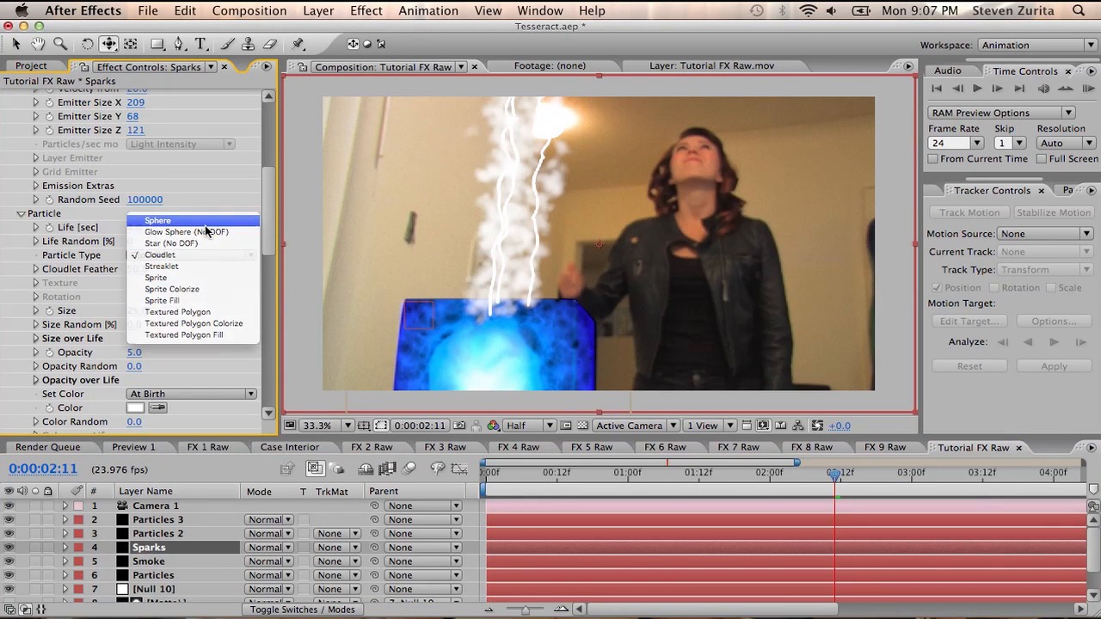
{"action": "left_click", "coordinate": [205, 224]}
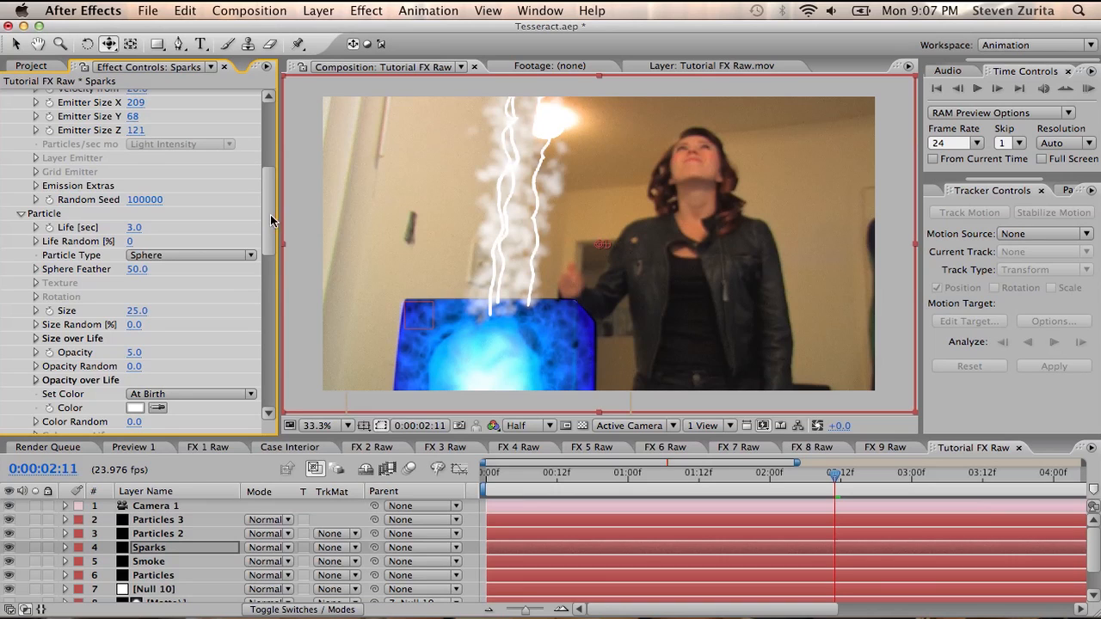
Step: Hide the Smoke layer and set the Sparks layer's particle Size to 1
{"action": "left_click_drag", "start_coordinate": [270, 214], "coordinate": [264, 141]}
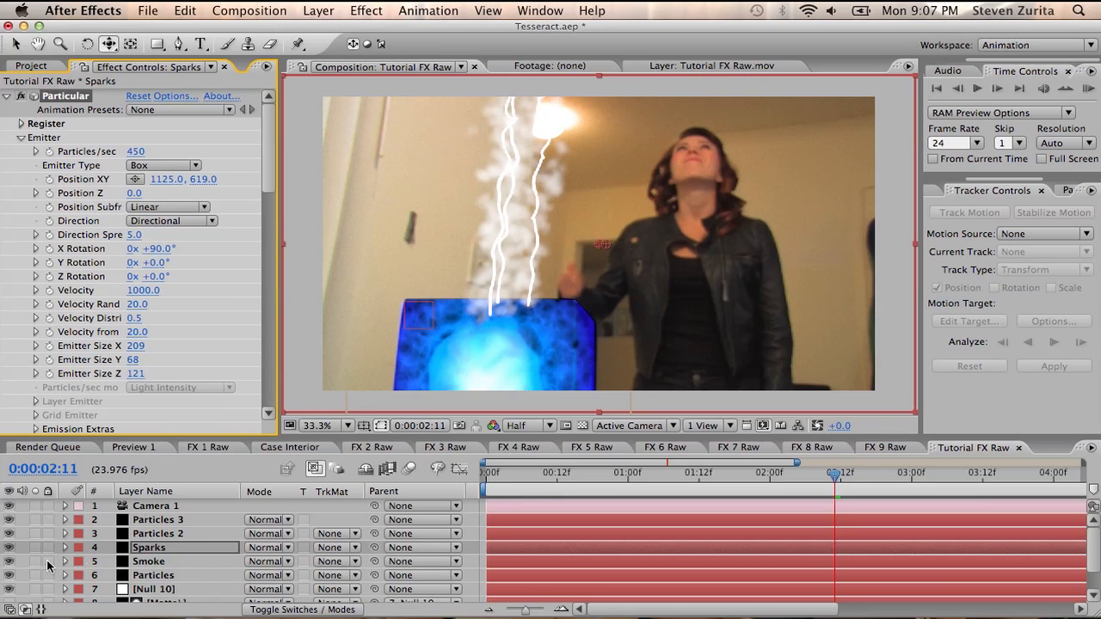
{"action": "left_click", "coordinate": [10, 563]}
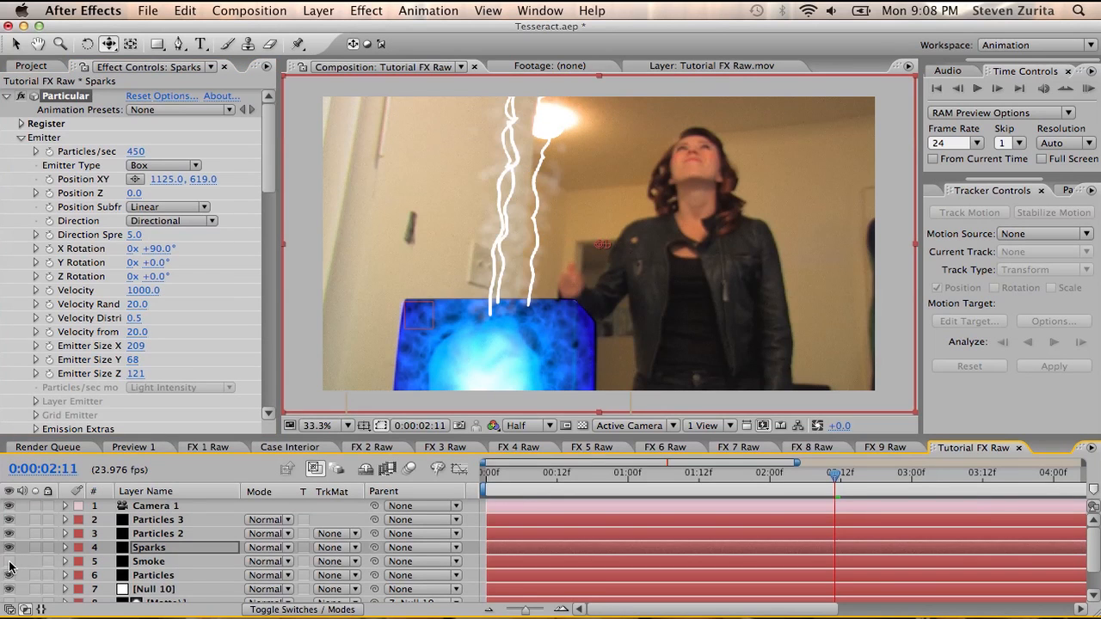
{"action": "left_click_drag", "start_coordinate": [275, 142], "coordinate": [275, 190]}
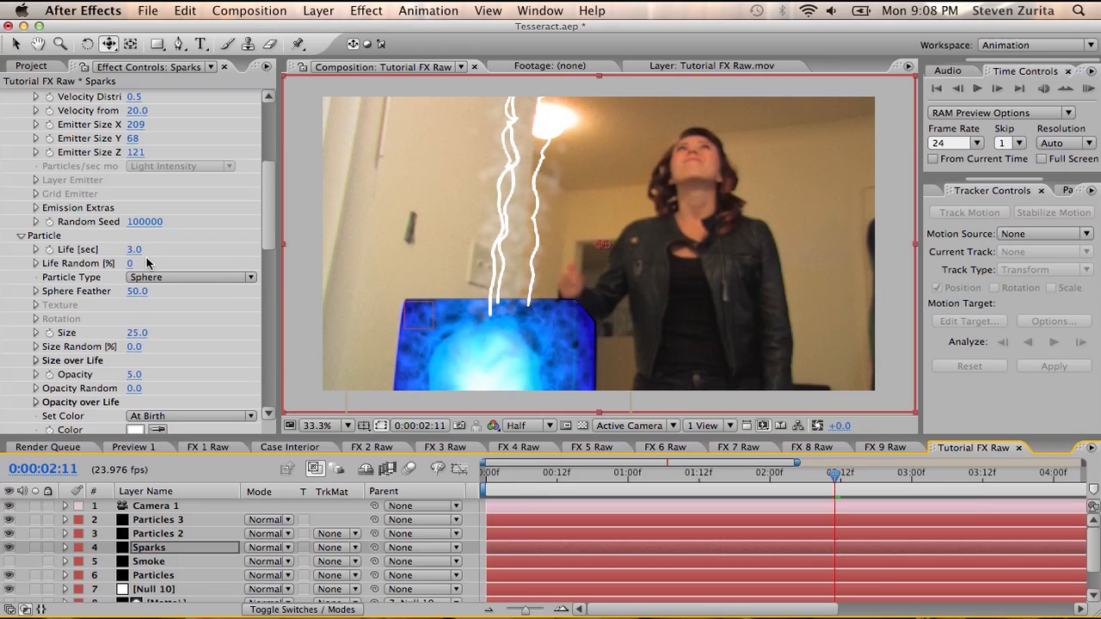
{"action": "left_click_drag", "start_coordinate": [135, 334], "coordinate": [73, 338]}
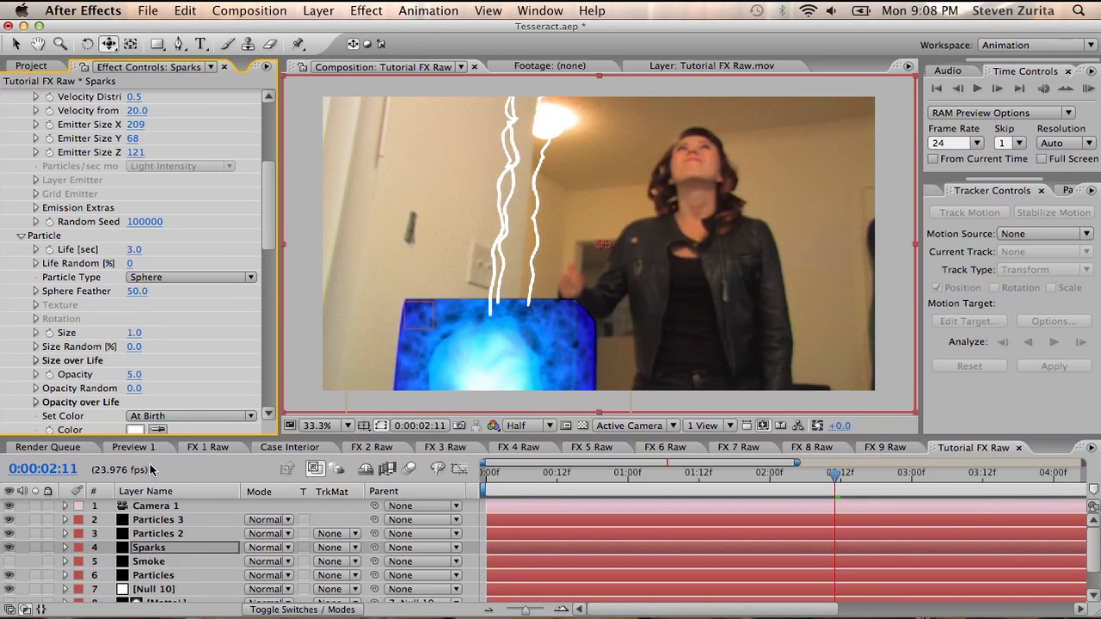
Step: Solo the Sparks layer and set the composition's preview resolution to Full
{"action": "left_click", "coordinate": [35, 547]}
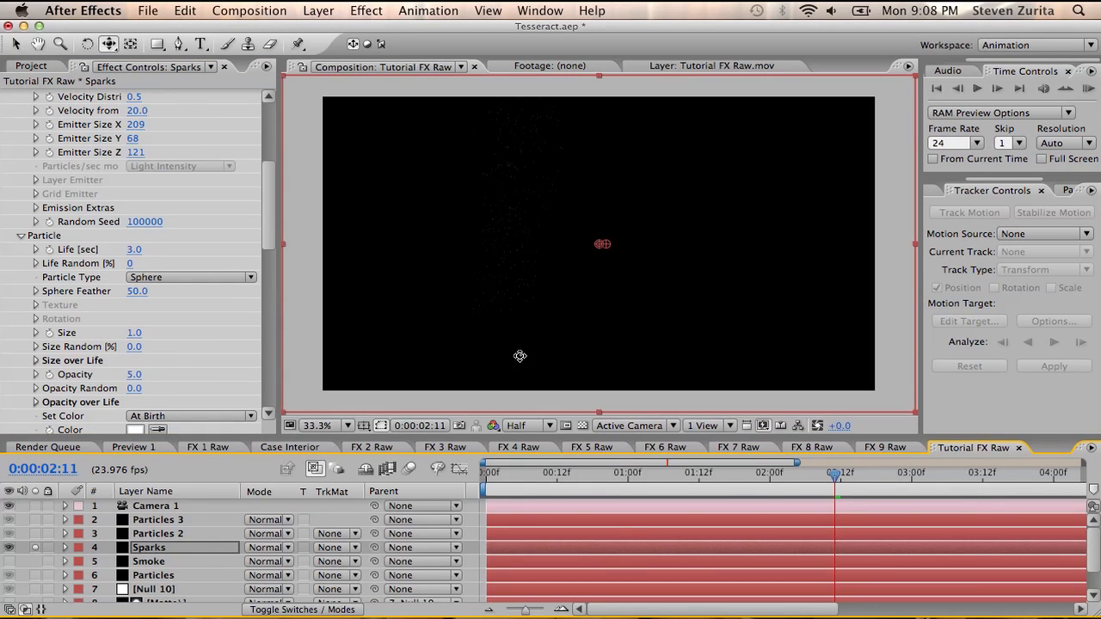
{"action": "left_click", "coordinate": [522, 425]}
{"action": "left_click", "coordinate": [516, 427]}
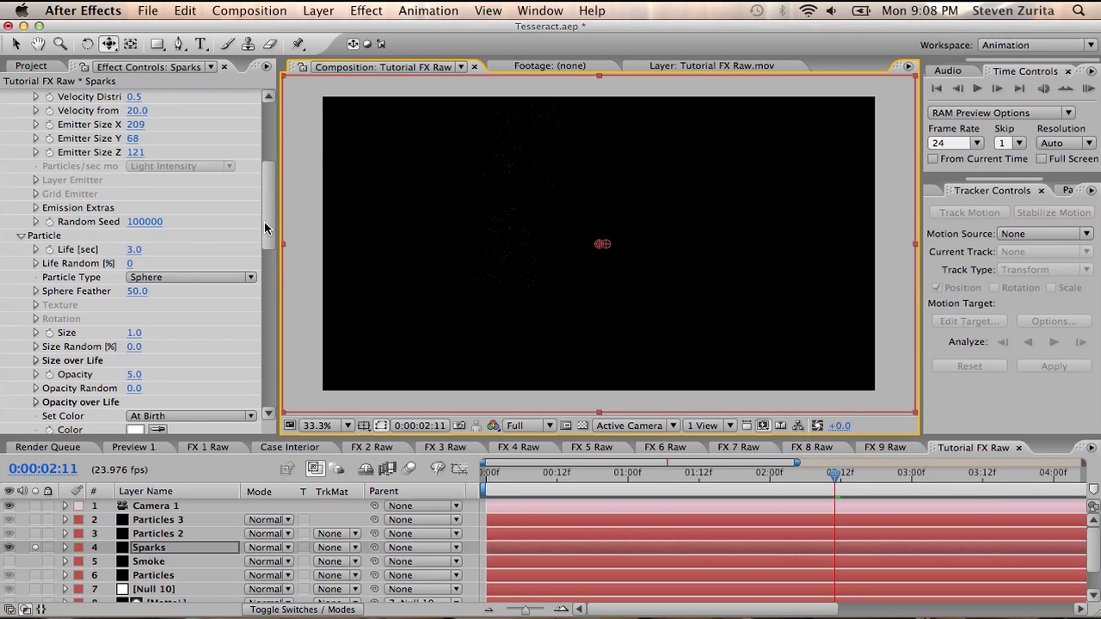
Step: Raise the Sparks layer's particle Opacity to 100
{"action": "scroll", "coordinate": [264, 222], "scroll_direction": "down", "scroll_amount": 5}
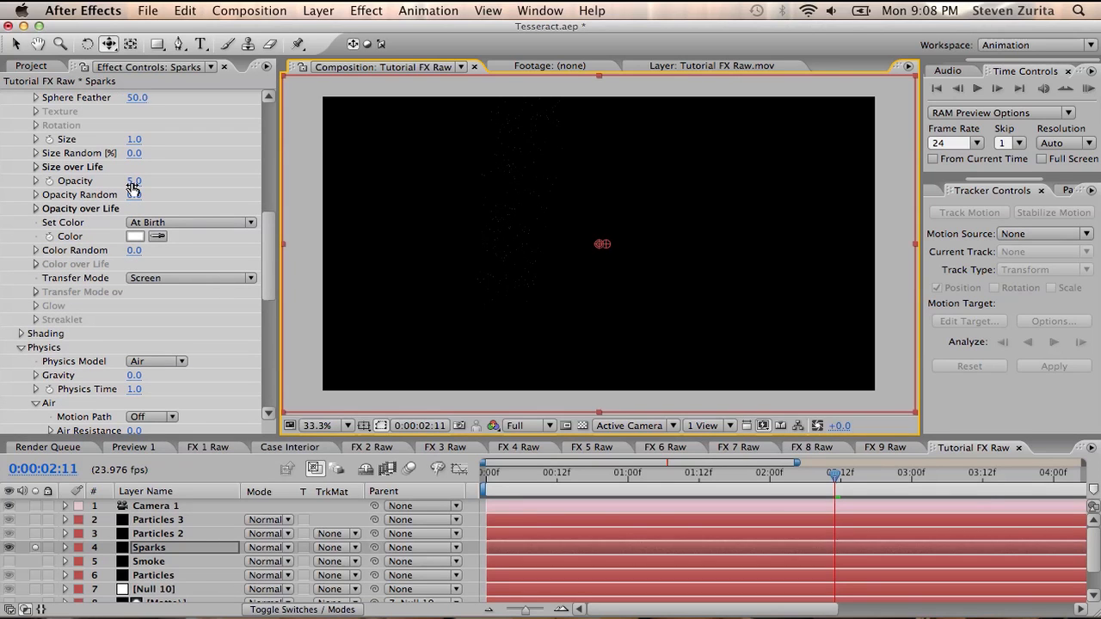
{"action": "left_click_drag", "start_coordinate": [136, 181], "coordinate": [360, 168]}
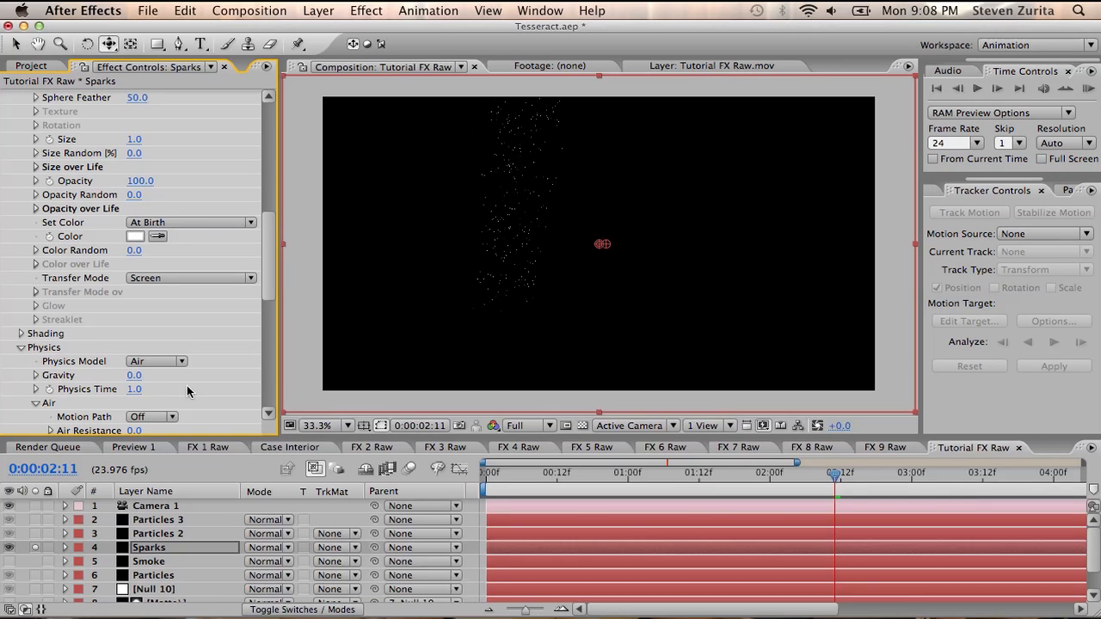
{"action": "left_click_drag", "start_coordinate": [266, 235], "coordinate": [264, 212]}
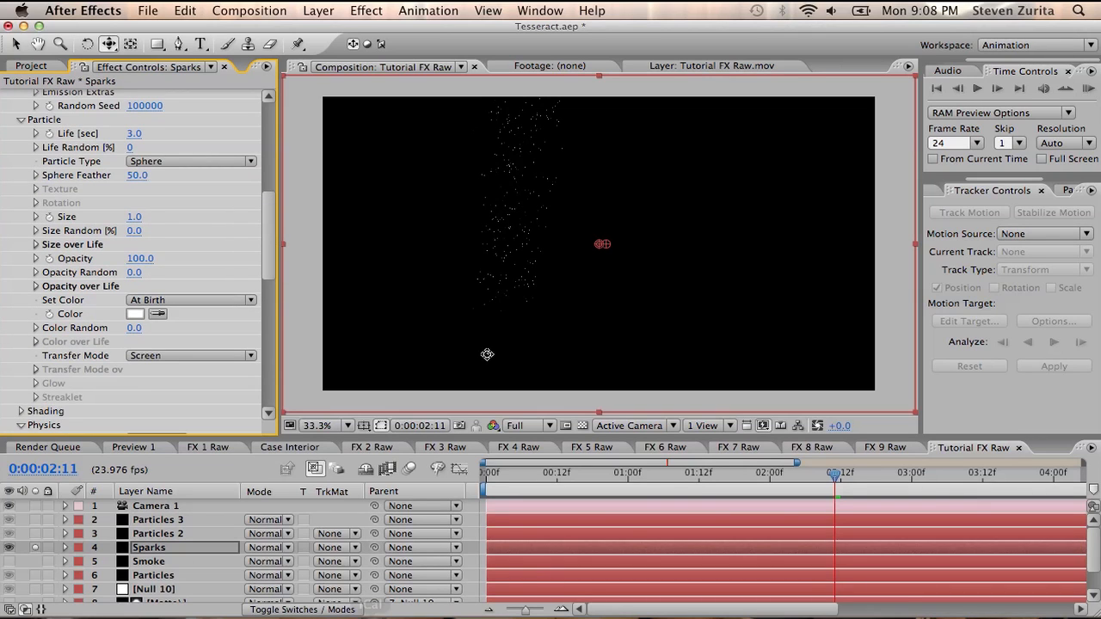
Step: Turn on motion blur for the Sparks layer and enable motion blur for the composition
{"action": "left_click", "coordinate": [322, 610]}
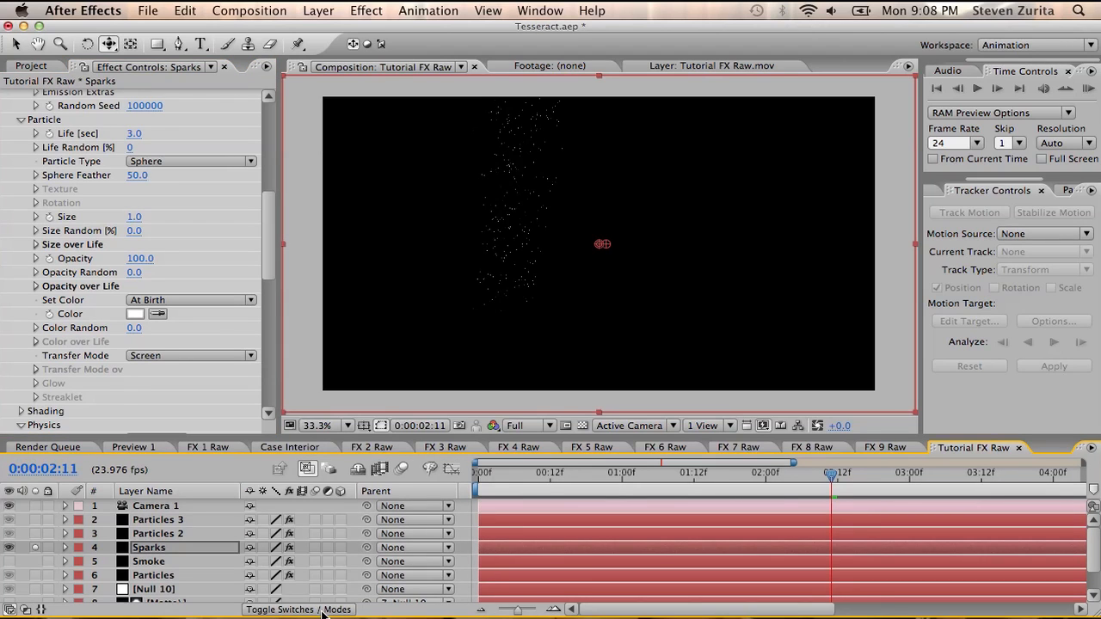
{"action": "left_click", "coordinate": [316, 547]}
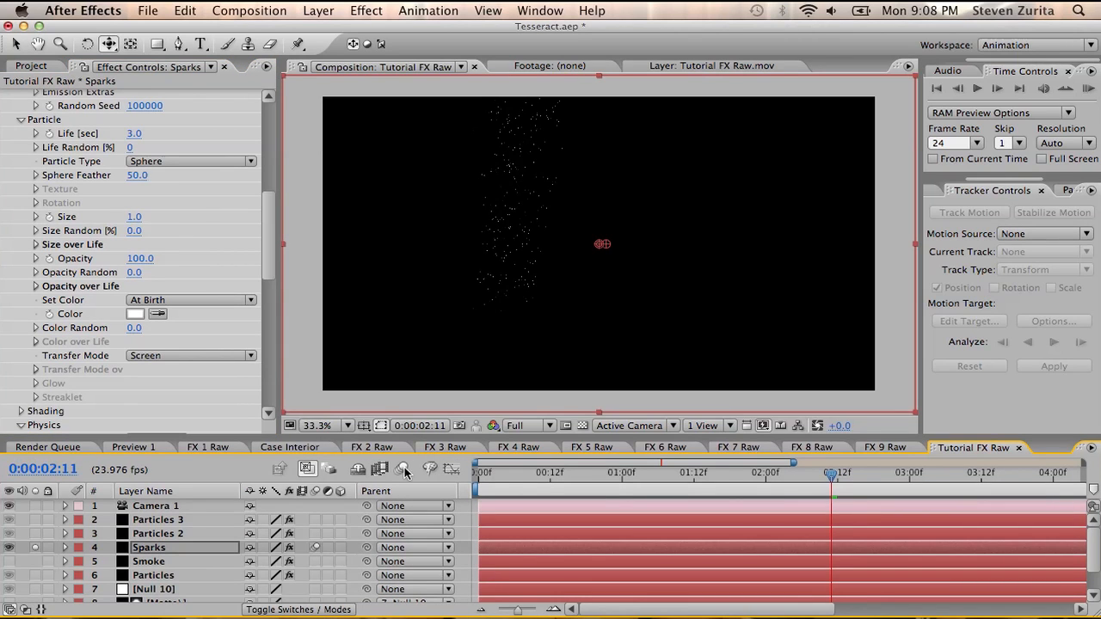
{"action": "left_click", "coordinate": [402, 469]}
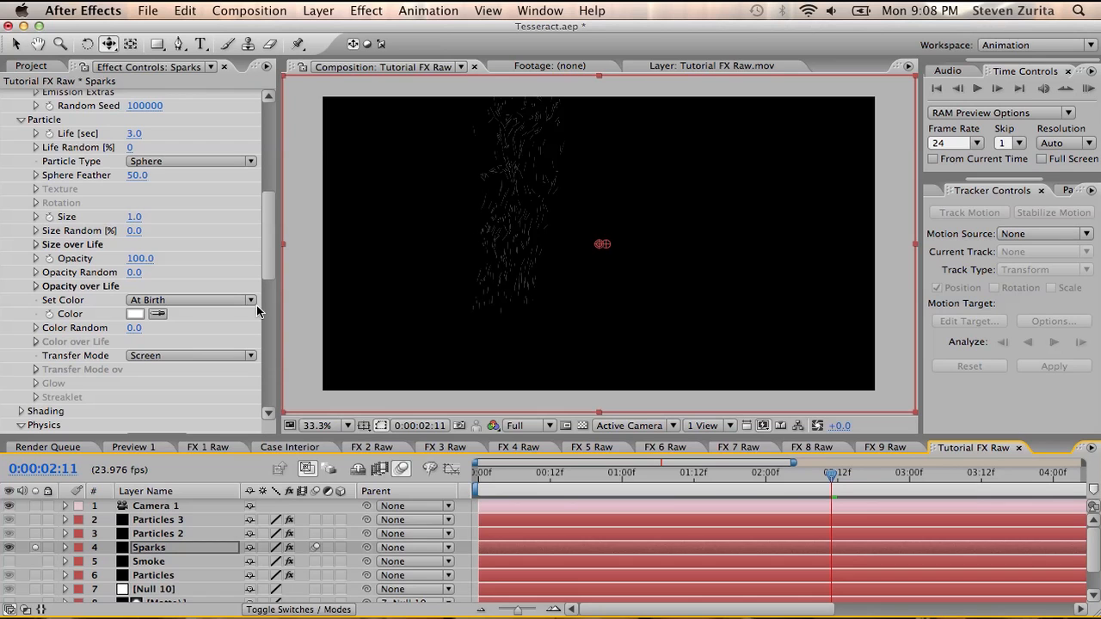
Step: Set the Sparks emitter's Velocity to 1200 and its Direction Spread to 7
{"action": "left_click_drag", "start_coordinate": [266, 253], "coordinate": [264, 195]}
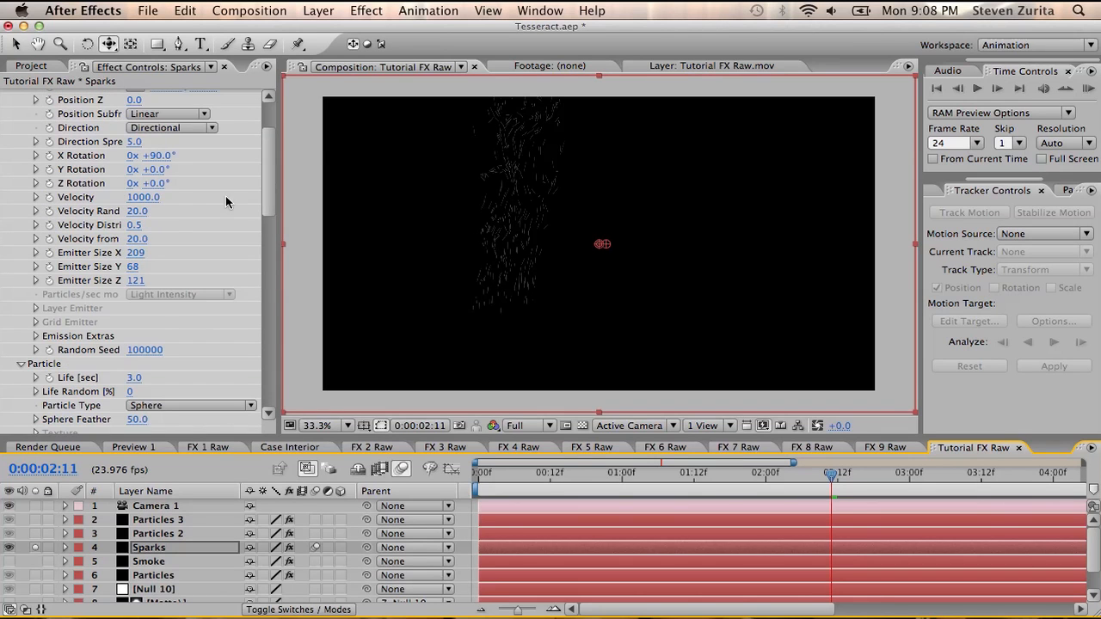
{"action": "left_click_drag", "start_coordinate": [142, 199], "coordinate": [158, 197]}
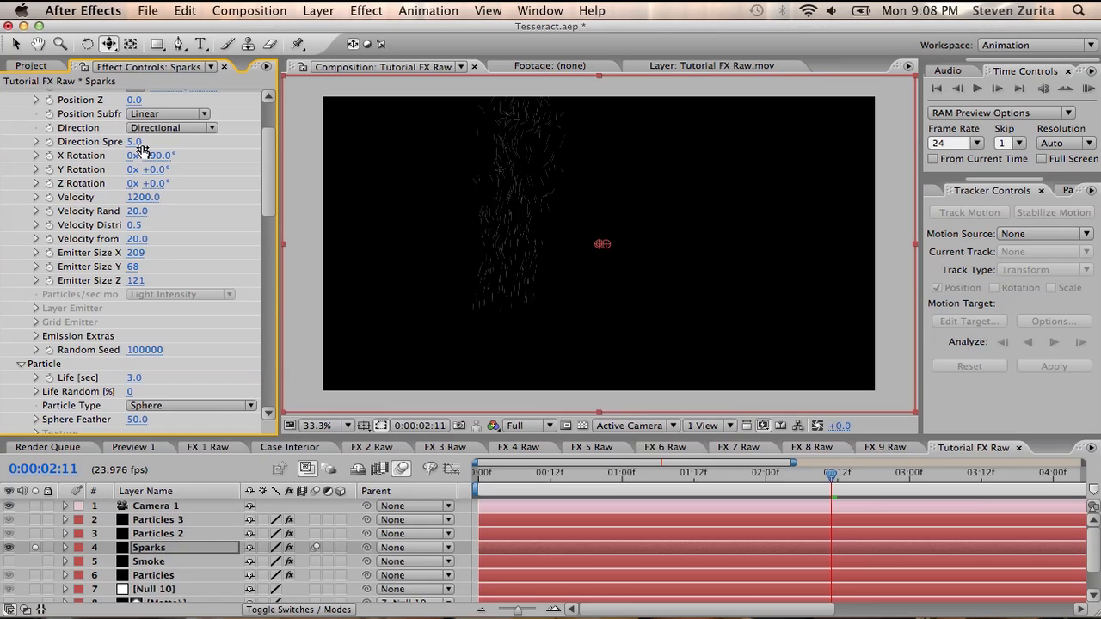
{"action": "left_click_drag", "start_coordinate": [138, 141], "coordinate": [135, 141]}
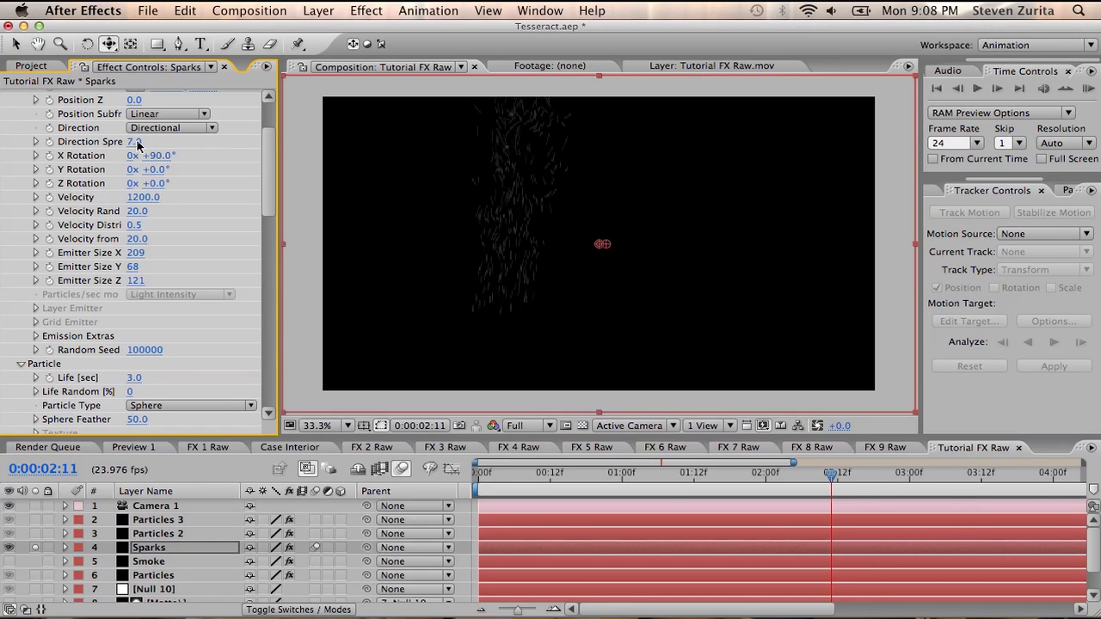
Step: Set the Turbulence Field's Affect Position to 280 on the Sparks layer
{"action": "left_click_drag", "start_coordinate": [271, 137], "coordinate": [251, 388]}
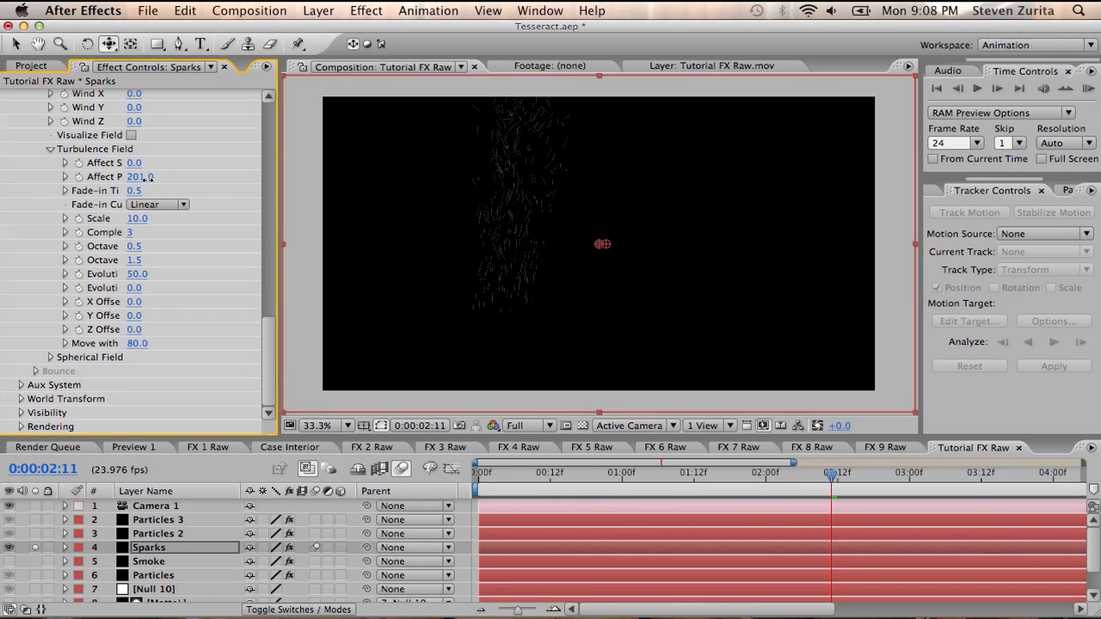
{"action": "left_click_drag", "start_coordinate": [155, 178], "coordinate": [198, 165]}
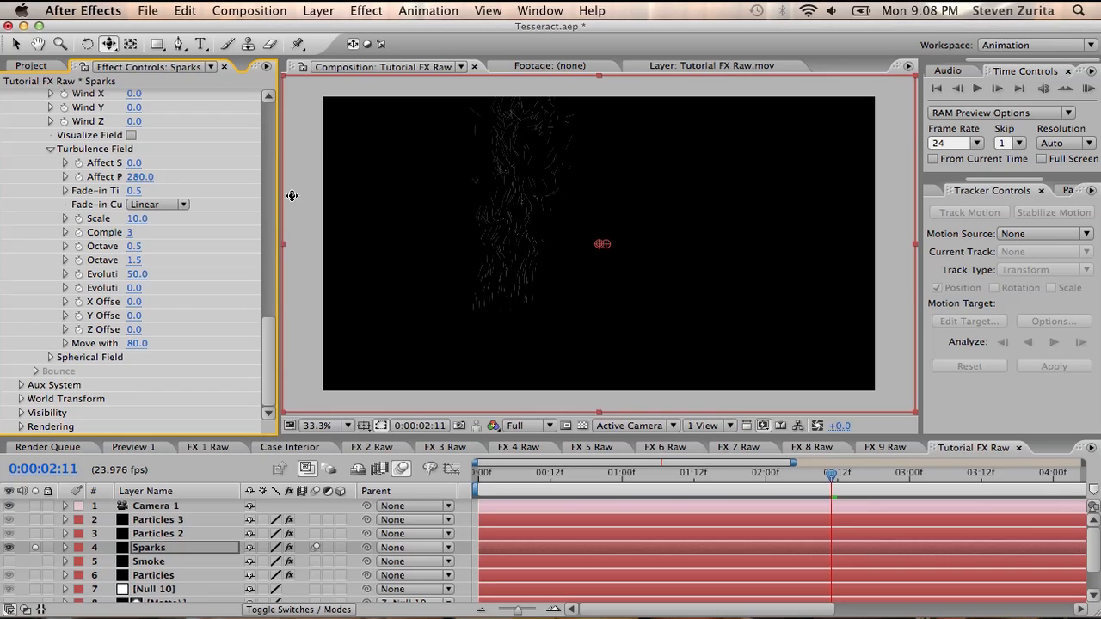
Step: Set the Sparks layer's Particular particle Size to 2
{"action": "scroll", "coordinate": [267, 343], "scroll_direction": "up", "scroll_amount": 3}
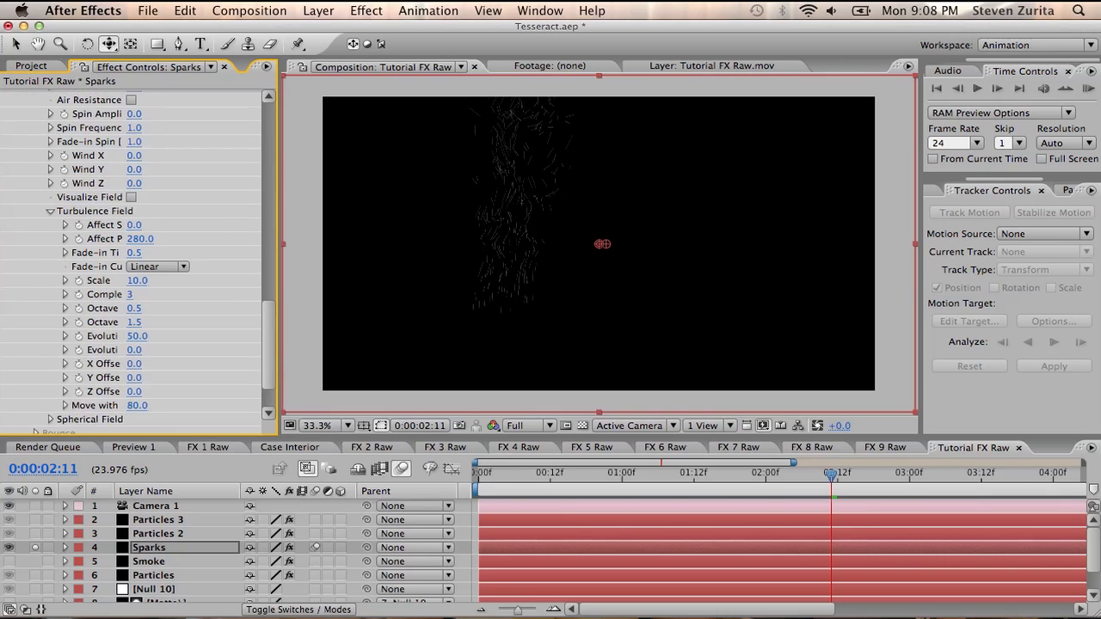
{"action": "scroll", "coordinate": [267, 342], "scroll_direction": "up", "scroll_amount": 10}
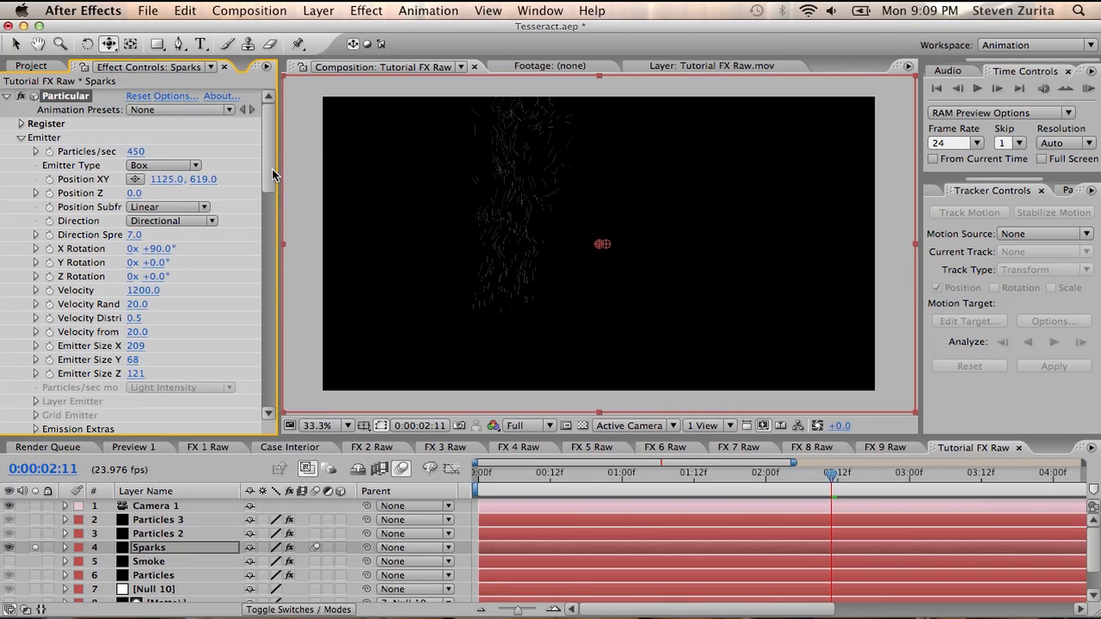
{"action": "left_click_drag", "start_coordinate": [272, 168], "coordinate": [243, 222]}
{"action": "scroll", "coordinate": [243, 223], "scroll_direction": "up", "scroll_amount": 10}
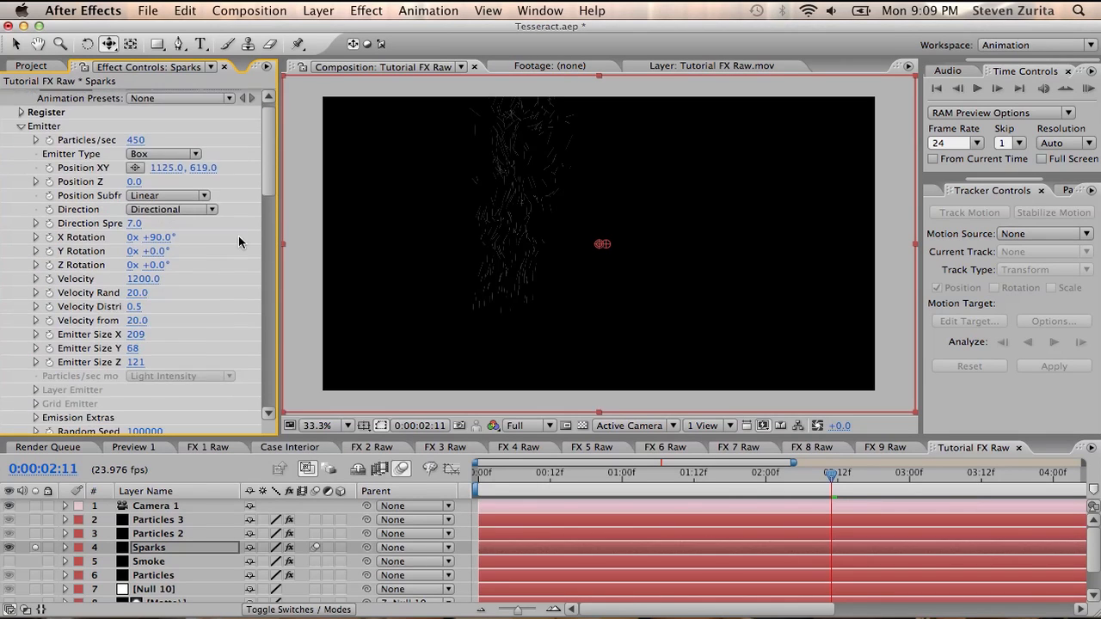
{"action": "scroll", "coordinate": [238, 243], "scroll_direction": "down", "scroll_amount": 7}
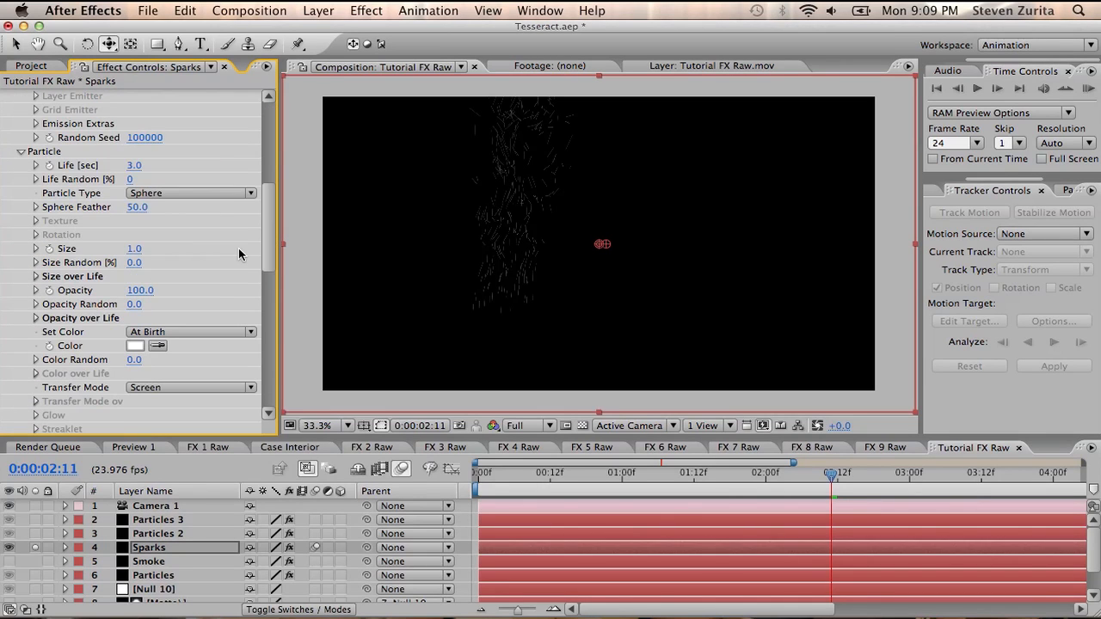
{"action": "left_click", "coordinate": [134, 248]}
{"action": "type", "text": "2"}
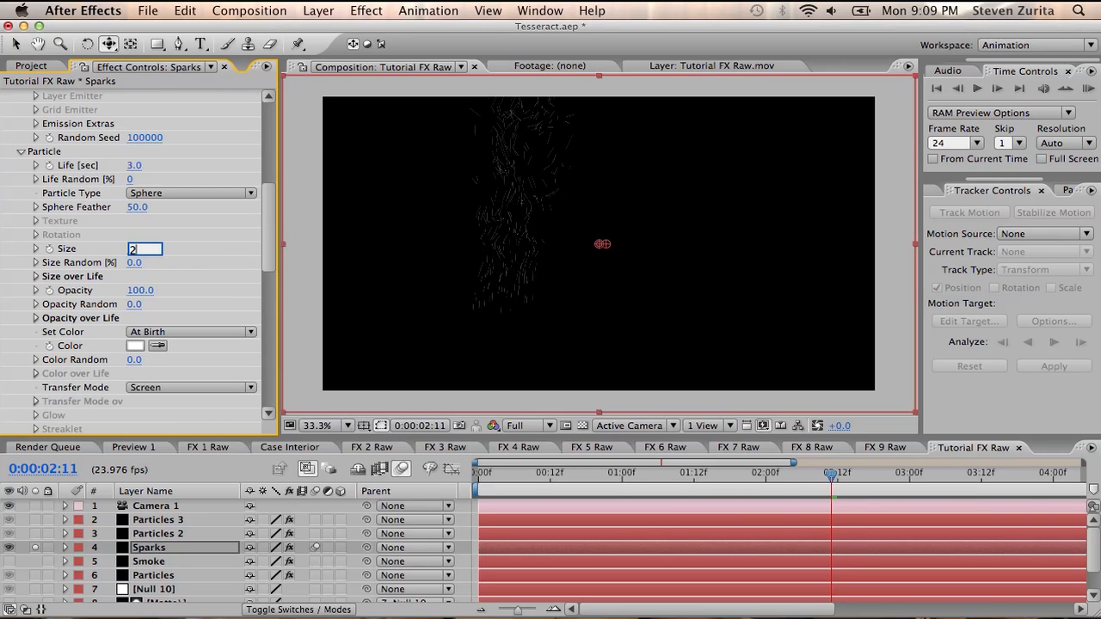
{"action": "key", "text": "Return"}
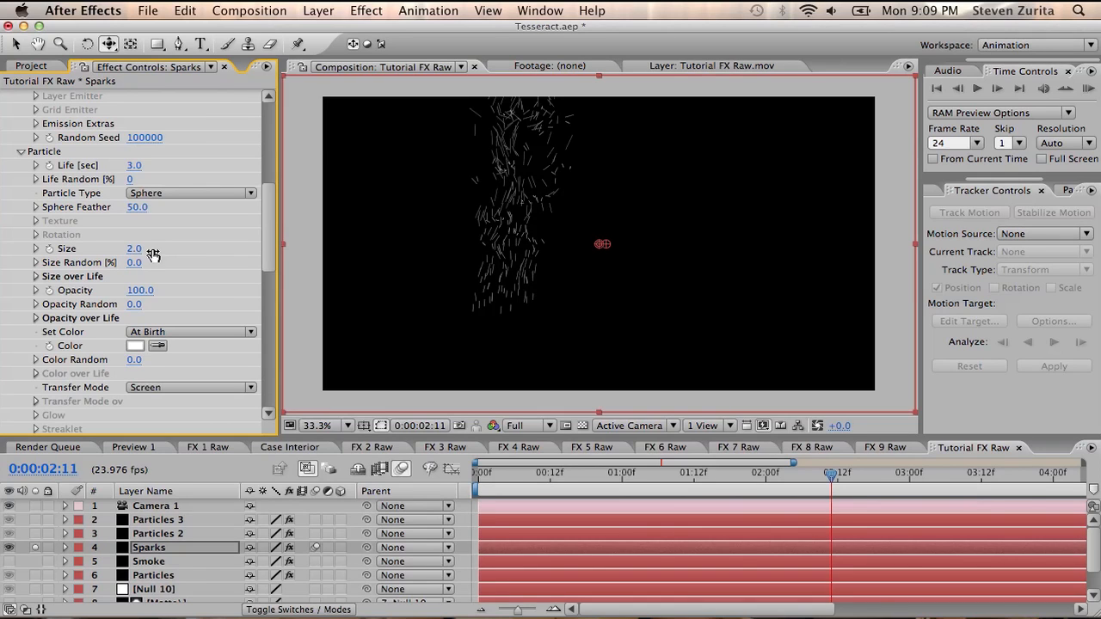
{"action": "left_click", "coordinate": [233, 252]}
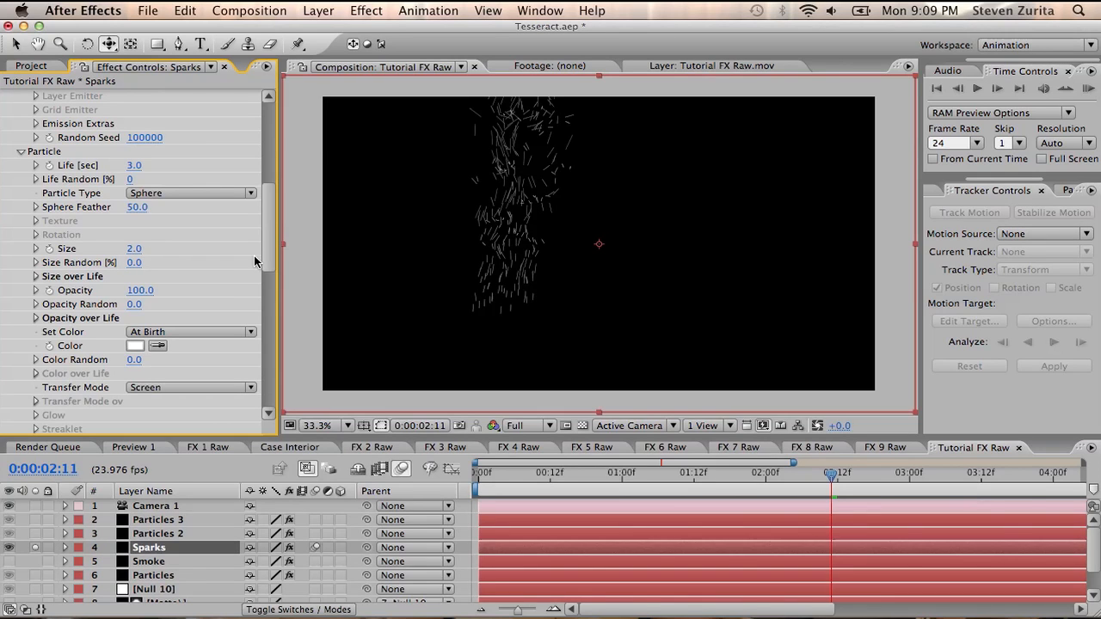
Step: Set the Sparks emitter's Particles/sec to 200 and turn off solo for the Sparks layer
{"action": "left_click_drag", "start_coordinate": [268, 255], "coordinate": [271, 153]}
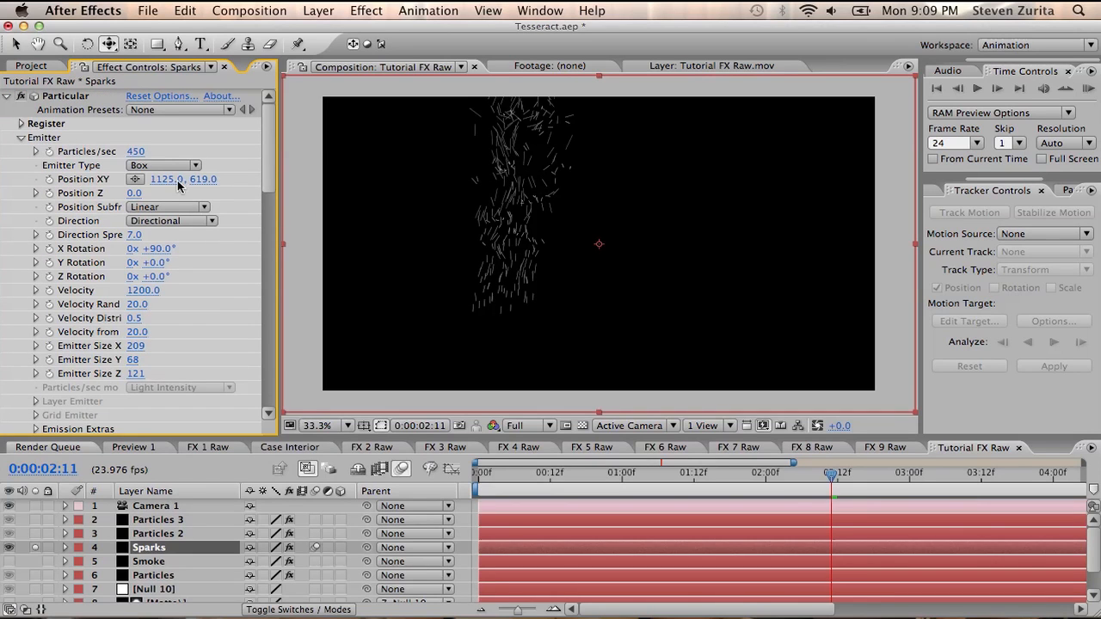
{"action": "left_click", "coordinate": [136, 152]}
{"action": "type", "text": "200"}
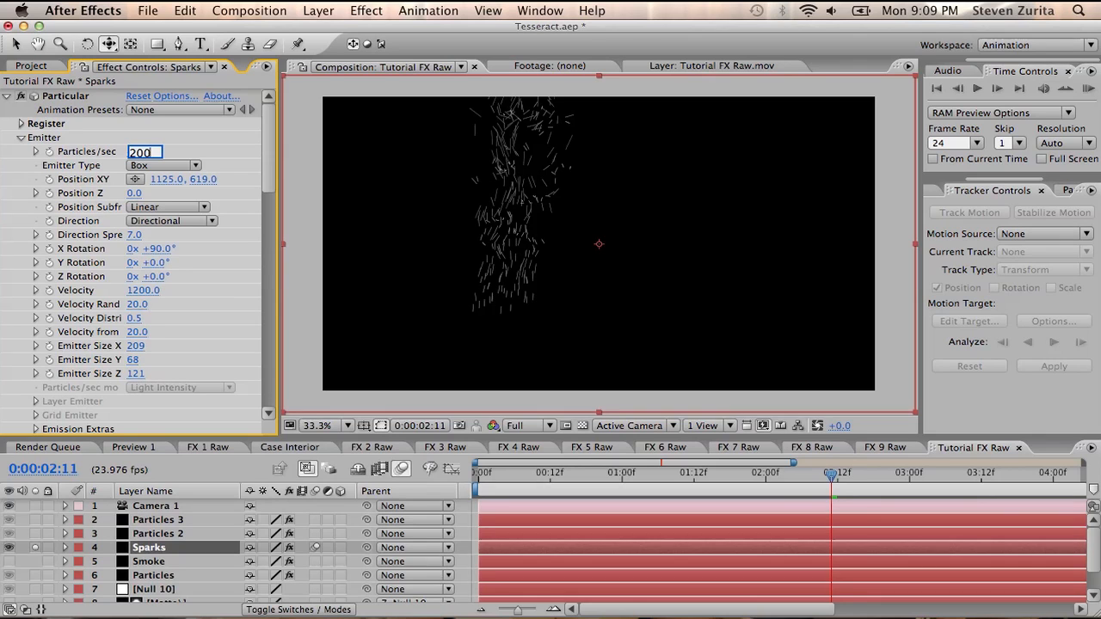
{"action": "key", "text": "Return"}
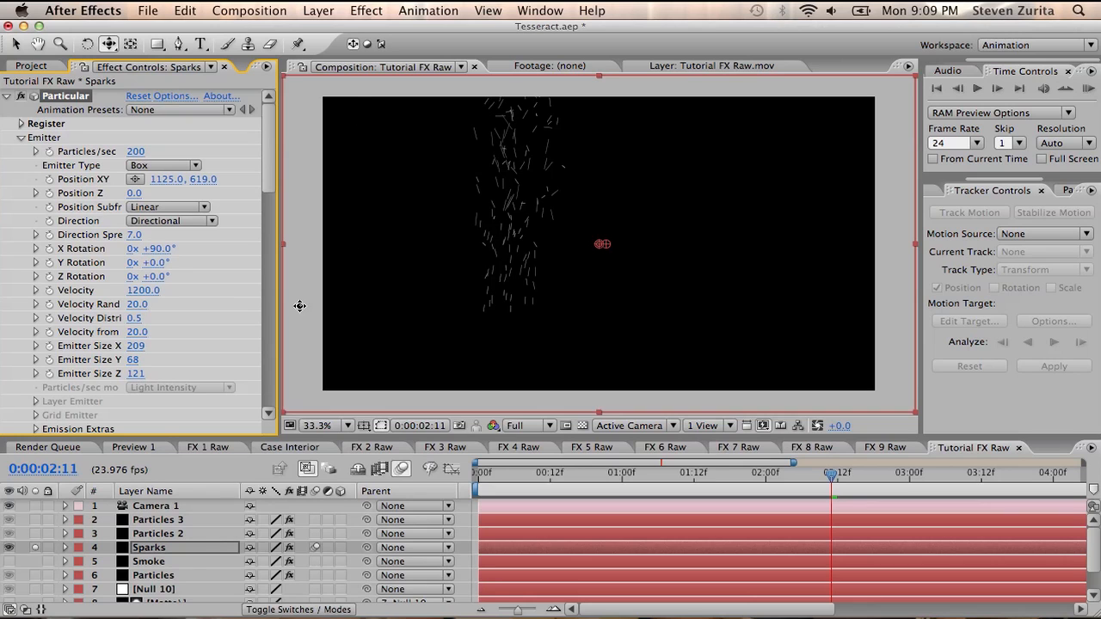
{"action": "left_click_drag", "start_coordinate": [266, 172], "coordinate": [266, 288]}
{"action": "left_click", "coordinate": [37, 548]}
Step: Move all five layers from Particles 3 through Particles below the Tutorial FX Raw.mov footage and give them a blue label colour
{"action": "left_click", "coordinate": [174, 520]}
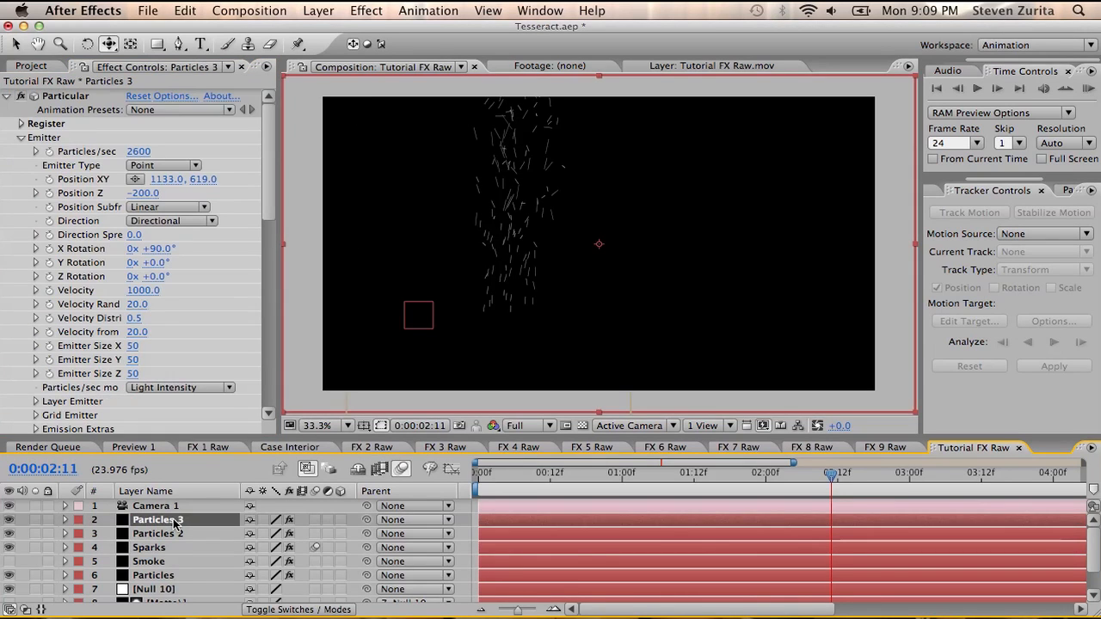
{"action": "left_click", "coordinate": [171, 578], "text": "shift"}
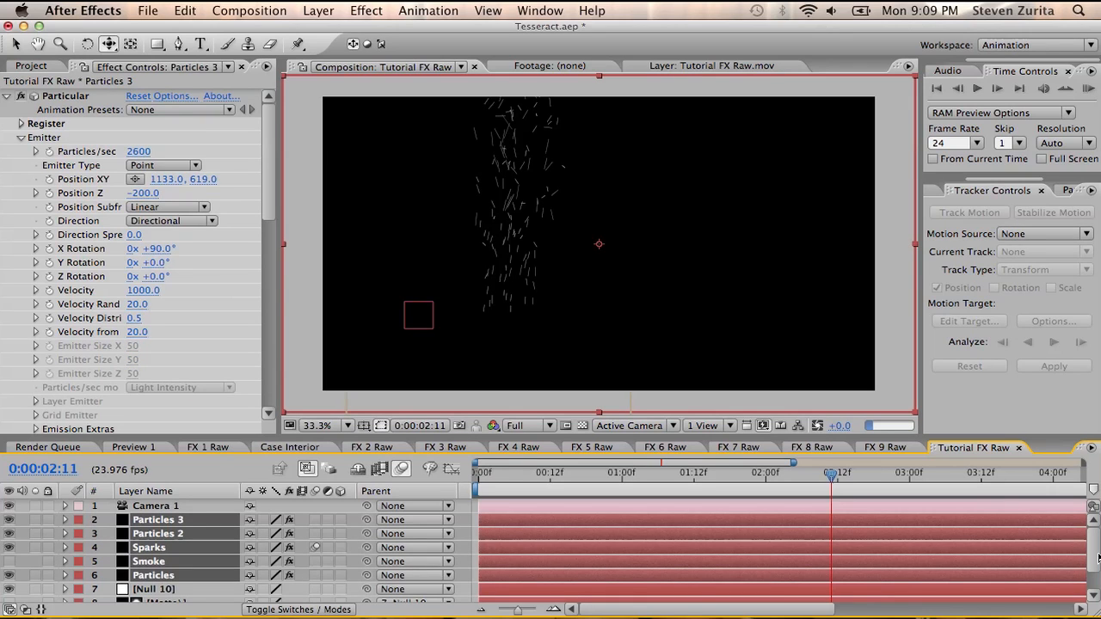
{"action": "left_click", "coordinate": [1095, 596]}
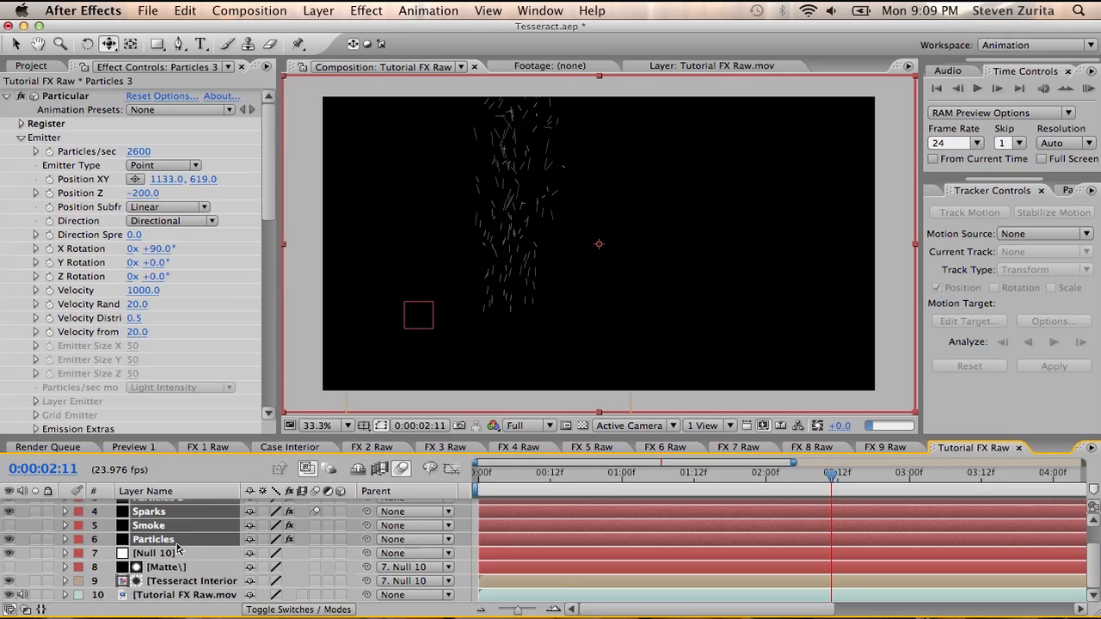
{"action": "left_click_drag", "start_coordinate": [168, 594], "coordinate": [166, 601]}
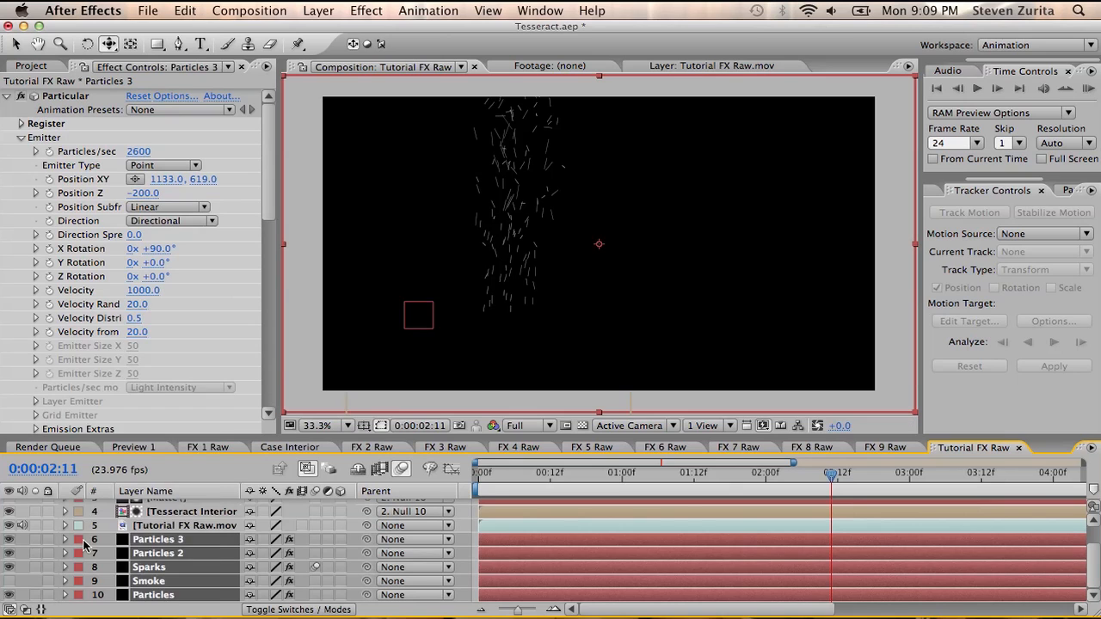
{"action": "left_click", "coordinate": [84, 543]}
{"action": "left_click", "coordinate": [110, 492]}
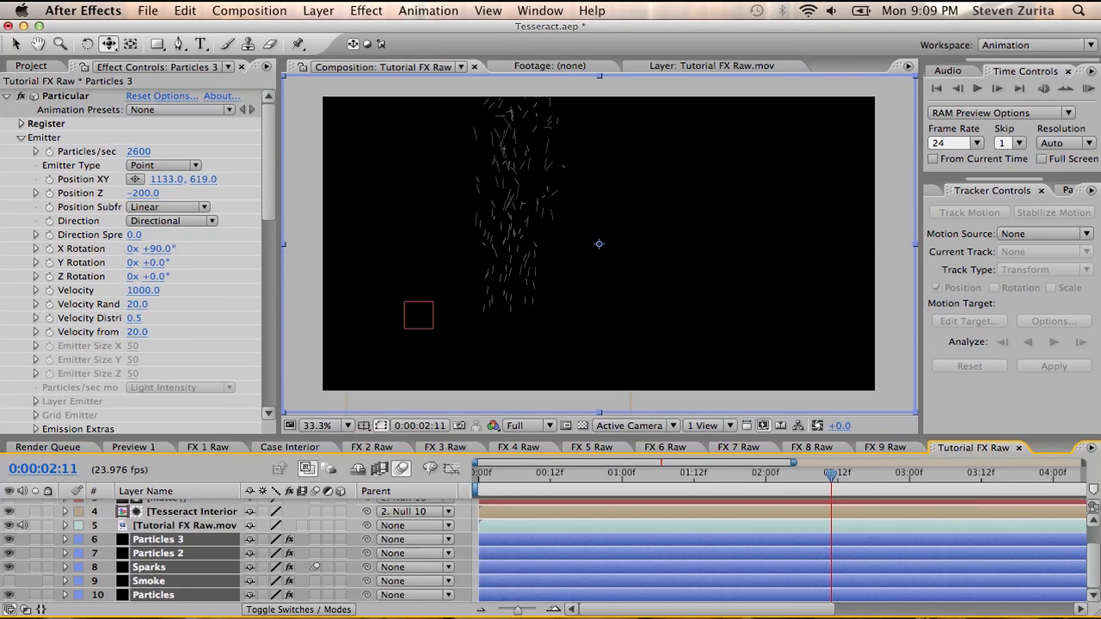
Step: Create an adjustment layer and place it between the Tutorial FX Raw.mov footage and the Particles 3 layer
{"action": "left_click", "coordinate": [185, 525]}
{"action": "left_click", "coordinate": [319, 10]}
{"action": "mouse_move", "coordinate": [325, 30]}
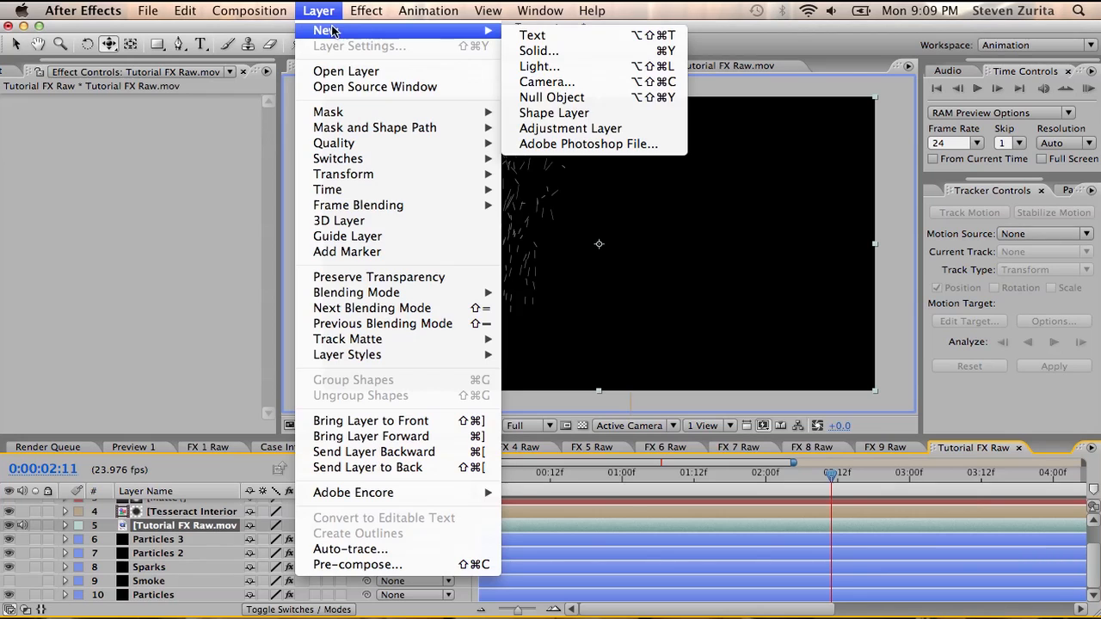
{"action": "left_click", "coordinate": [559, 128]}
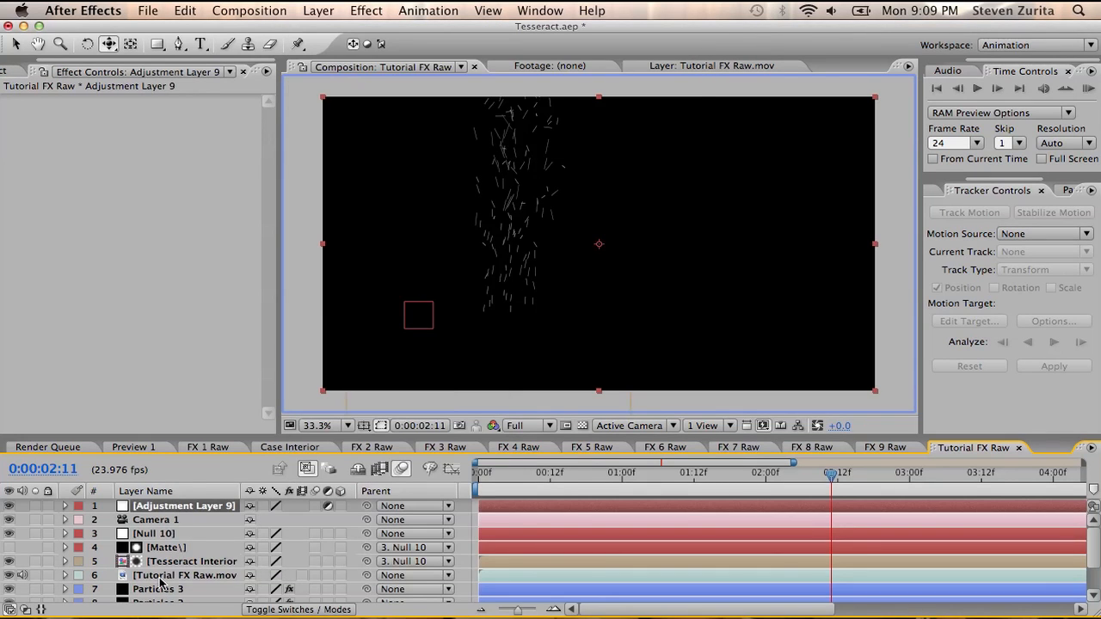
{"action": "left_click_drag", "start_coordinate": [159, 582], "coordinate": [159, 584]}
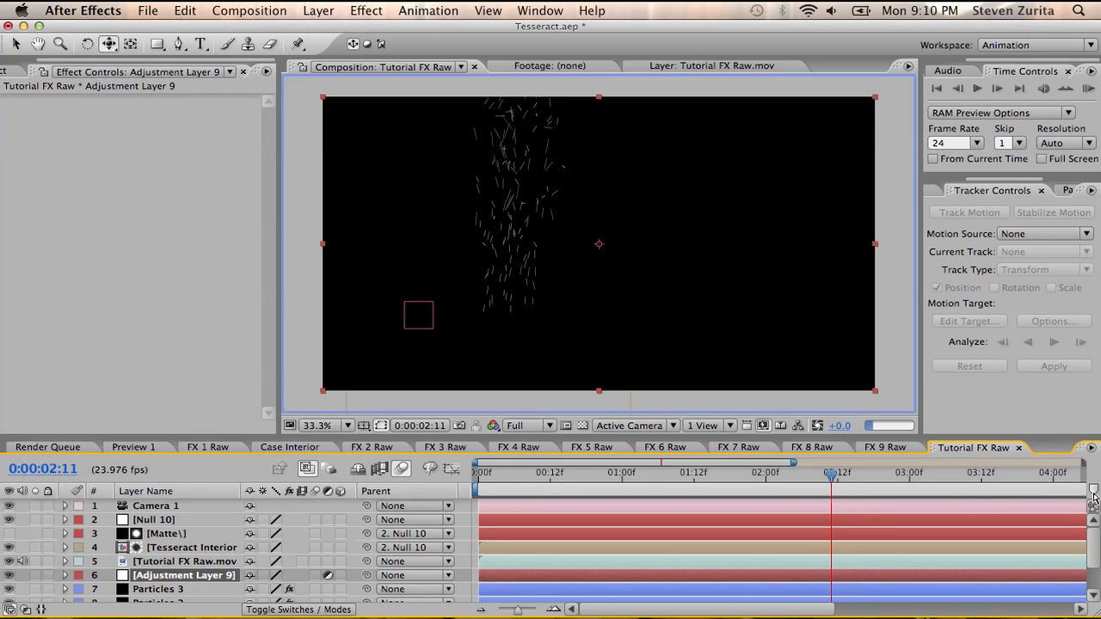
Step: Parent the Particles 3, Particles 2, Sparks, Smoke and Particles layers to Null 10
{"action": "scroll", "coordinate": [1090, 562], "scroll_direction": "down", "scroll_amount": 4}
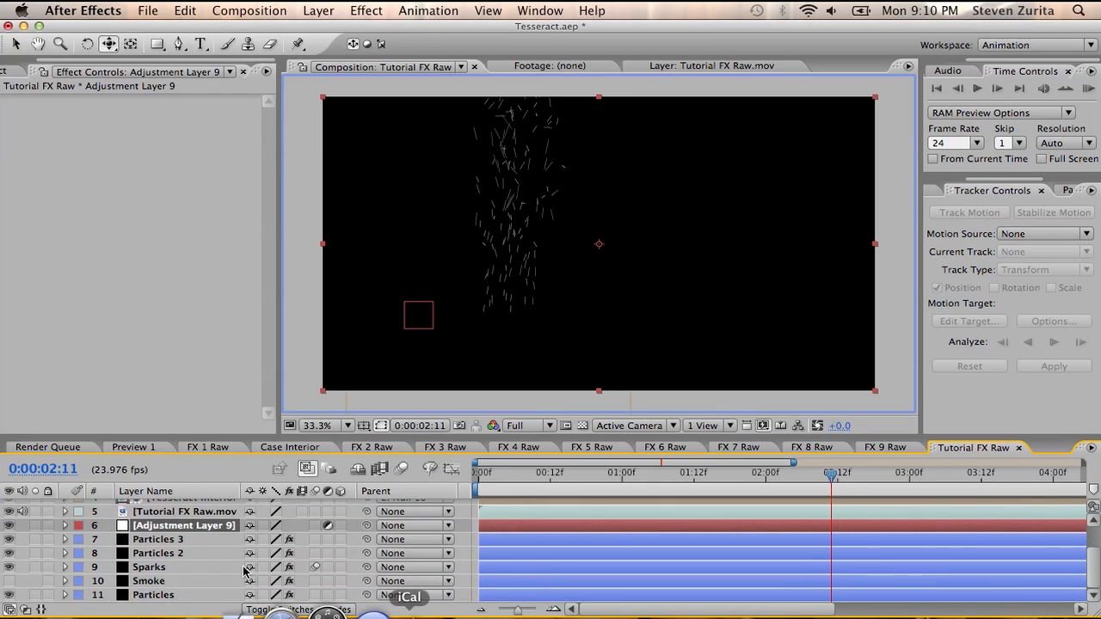
{"action": "left_click", "coordinate": [214, 539]}
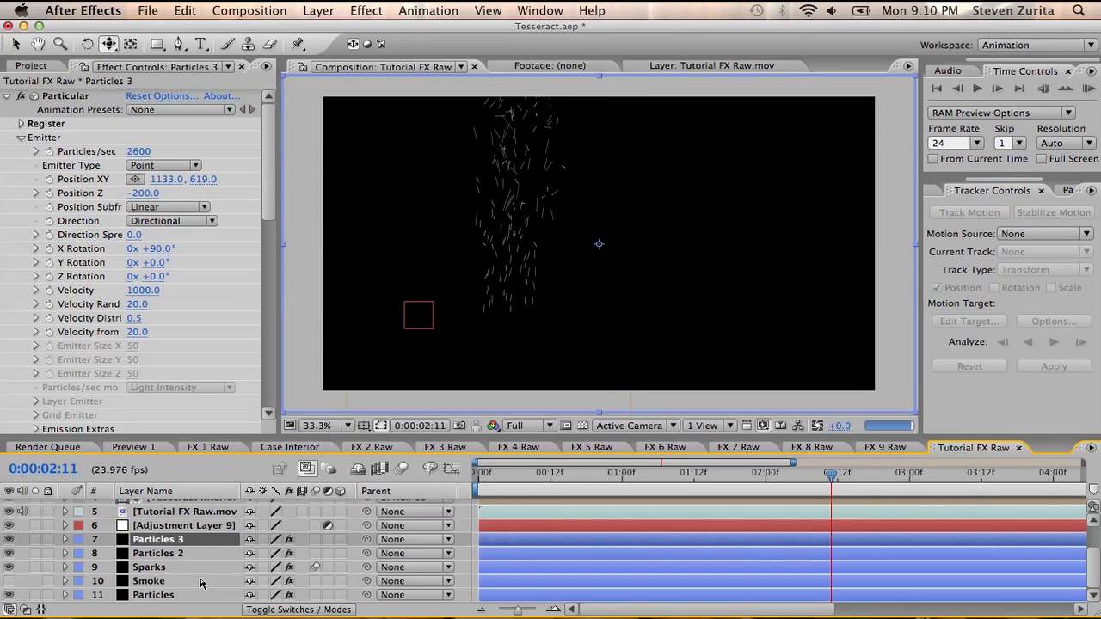
{"action": "left_click", "coordinate": [189, 595], "text": "shift"}
{"action": "left_click_drag", "start_coordinate": [367, 539], "coordinate": [209, 521]}
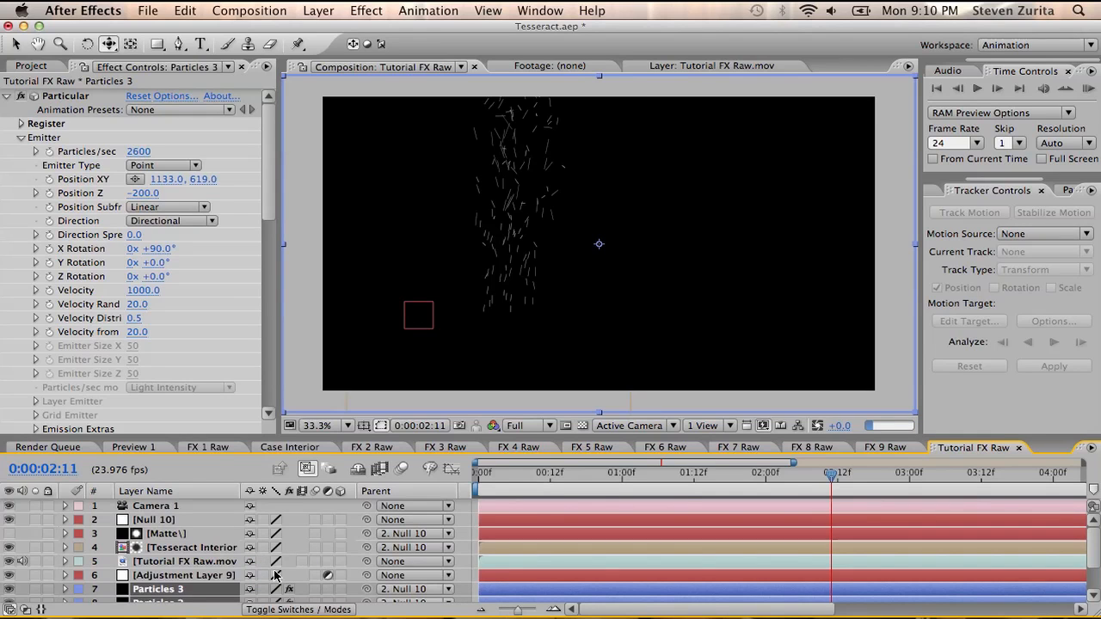
Step: Set the blending mode of all five layers from Particles 3 through Particles to Screen
{"action": "key", "text": "F4"}
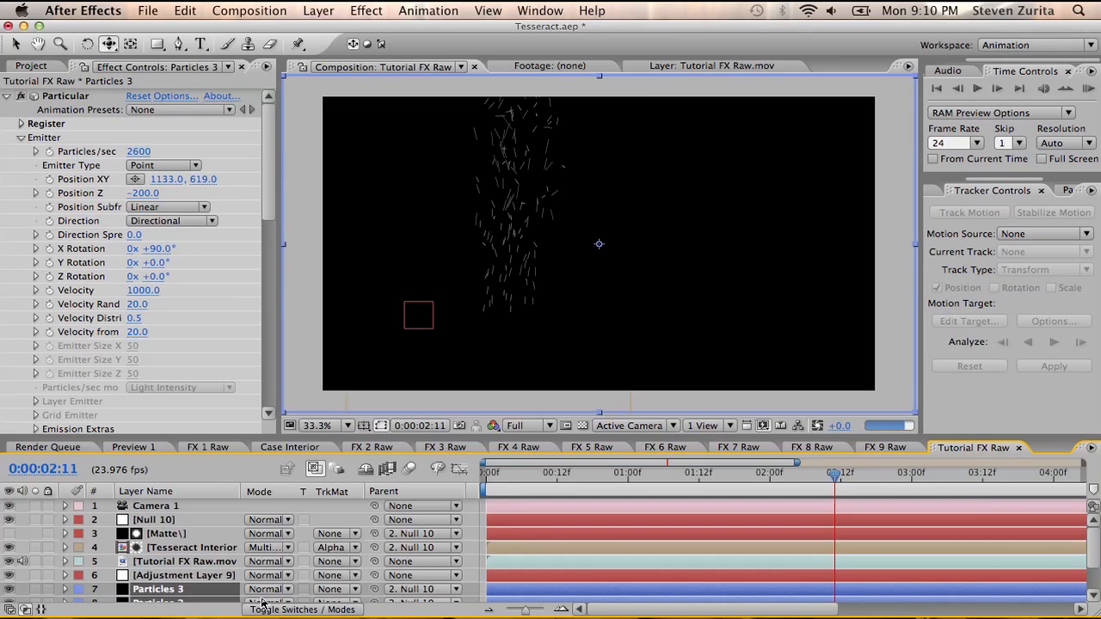
{"action": "scroll", "coordinate": [264, 591], "scroll_direction": "down", "scroll_amount": 3}
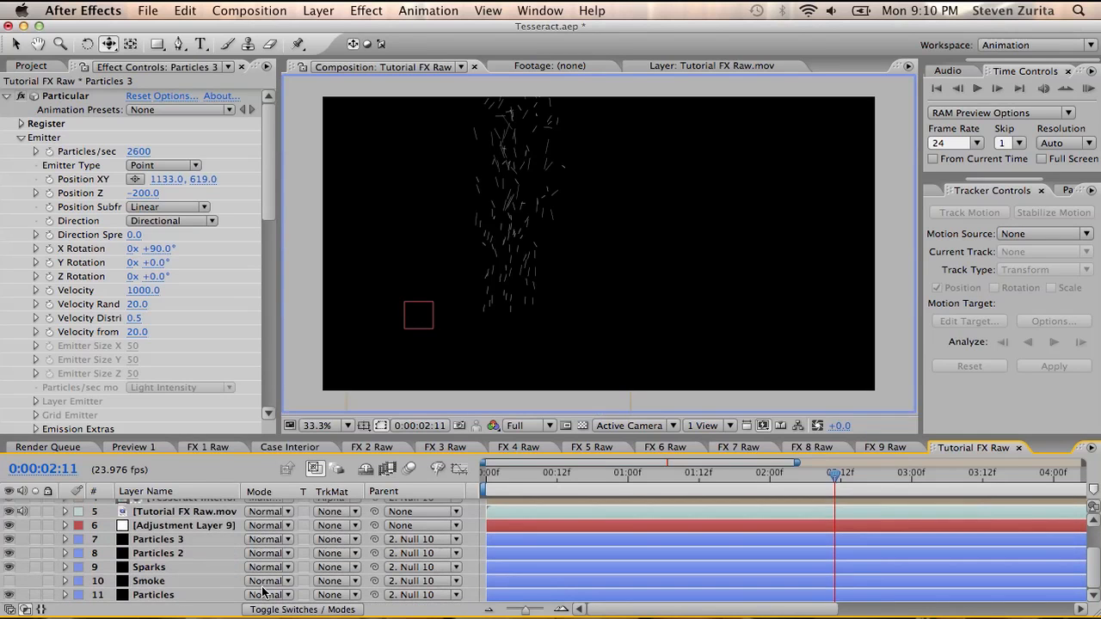
{"action": "left_click", "coordinate": [192, 540]}
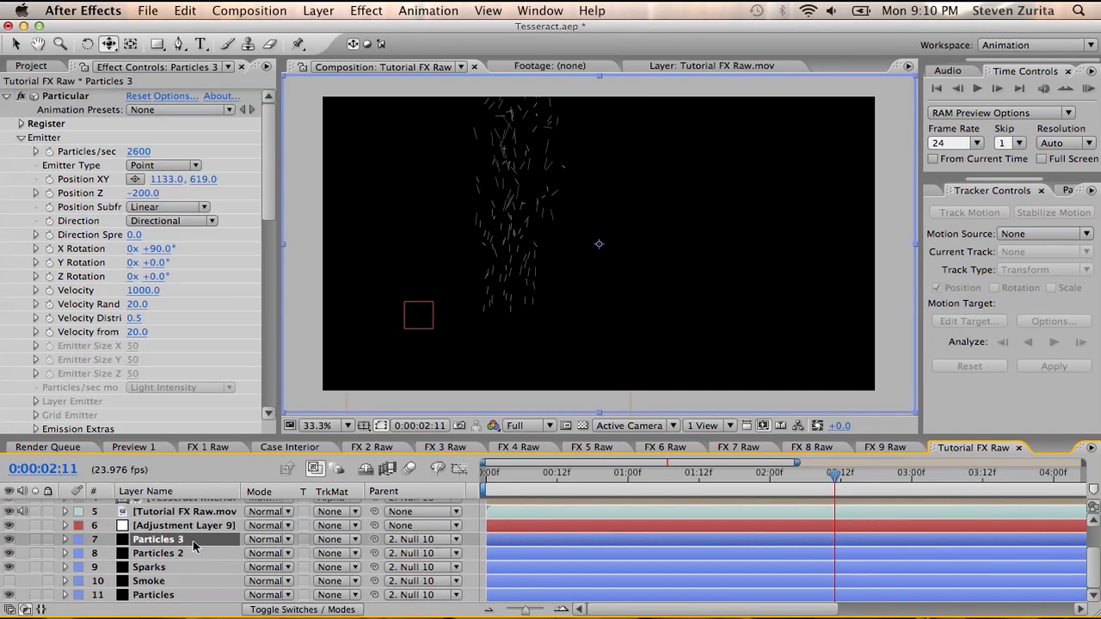
{"action": "key", "text": "super+shift+Down"}
{"action": "key", "text": "super+shift+Down"}
{"action": "key", "text": "super+shift+Down"}
{"action": "key", "text": "super+shift+Down"}
{"action": "left_click", "coordinate": [271, 541]}
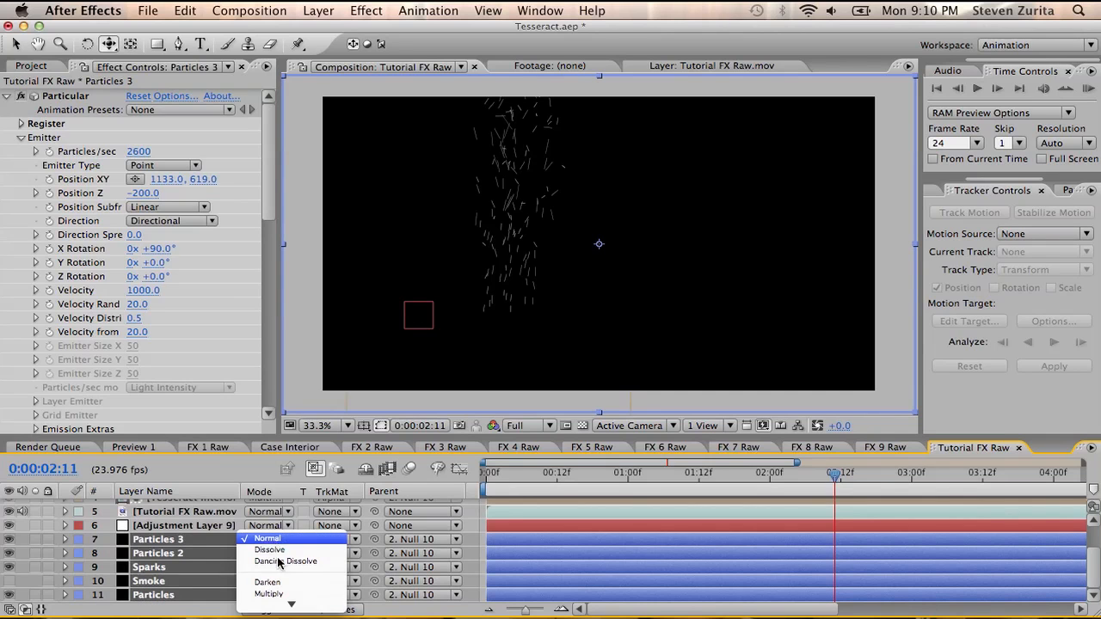
{"action": "left_click", "coordinate": [281, 590]}
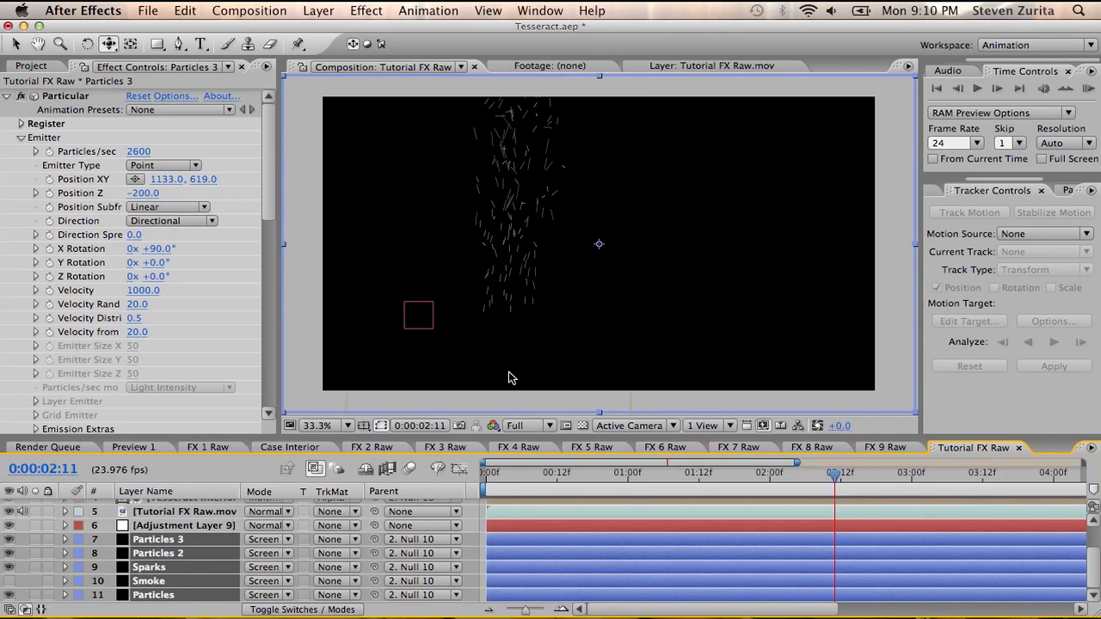
Step: Lower the composition preview resolution to Third and hide the Tutorial FX Raw.mov and Tesseract Interior layers
{"action": "left_click", "coordinate": [547, 427]}
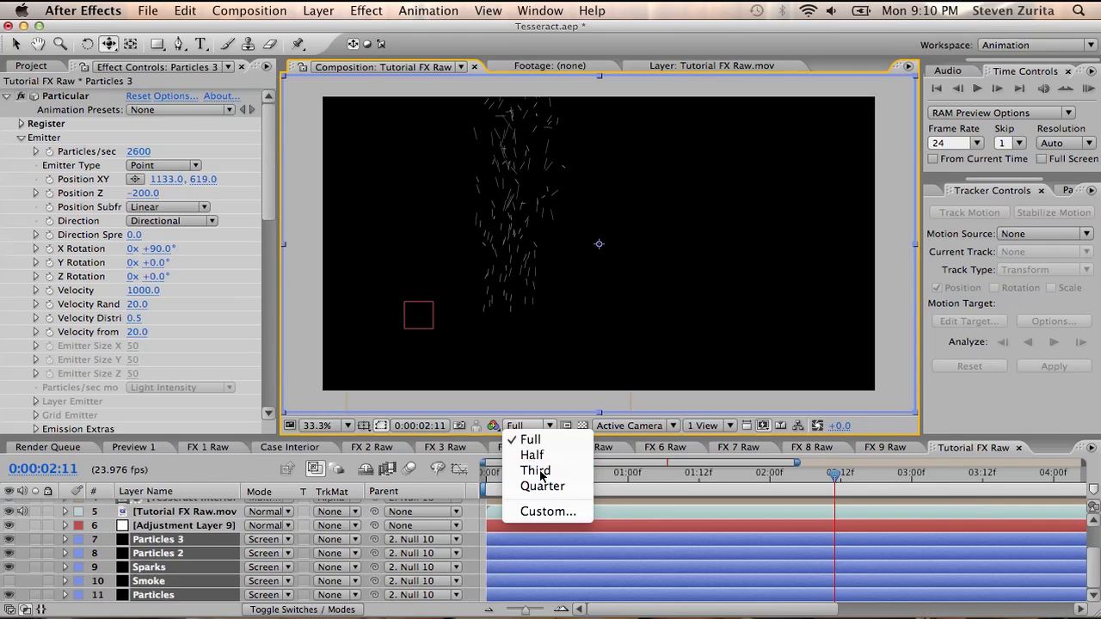
{"action": "left_click", "coordinate": [535, 471]}
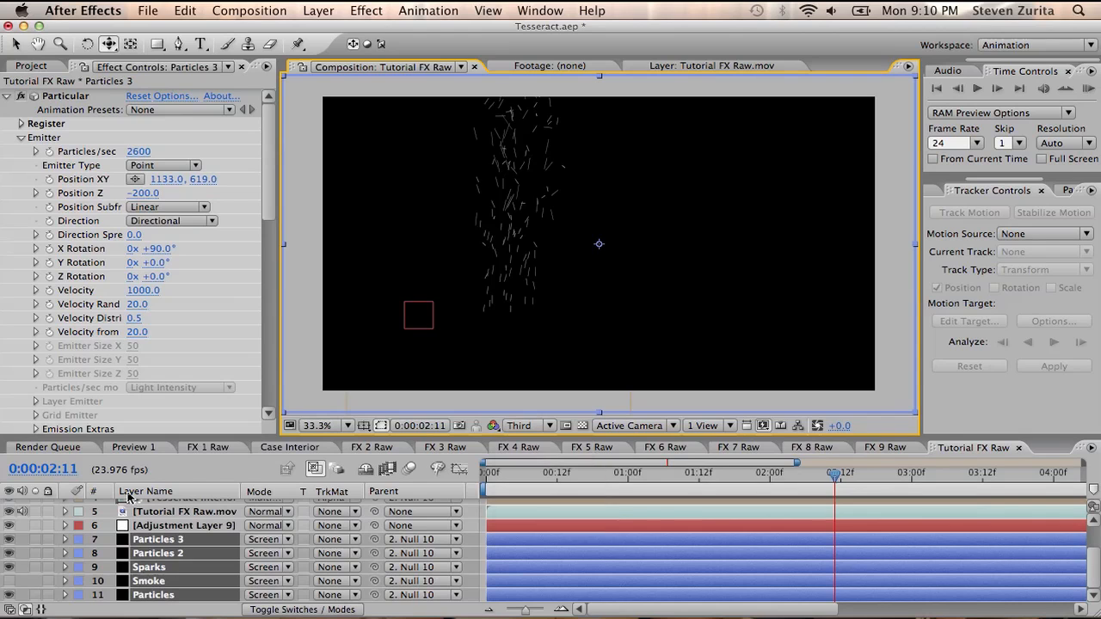
{"action": "left_click", "coordinate": [172, 526]}
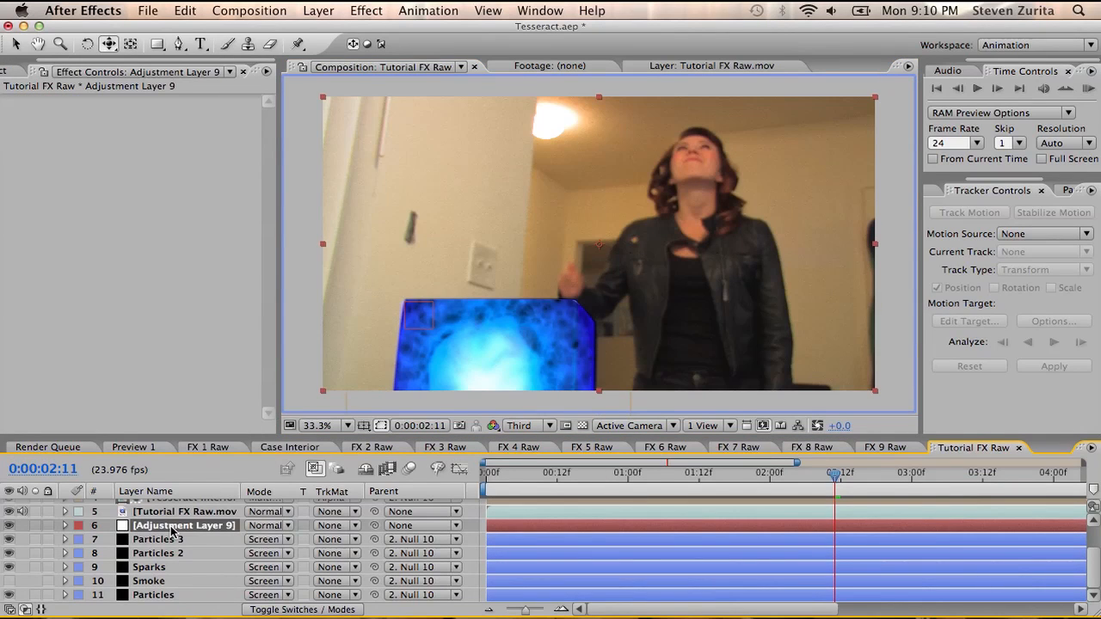
{"action": "left_click", "coordinate": [12, 512]}
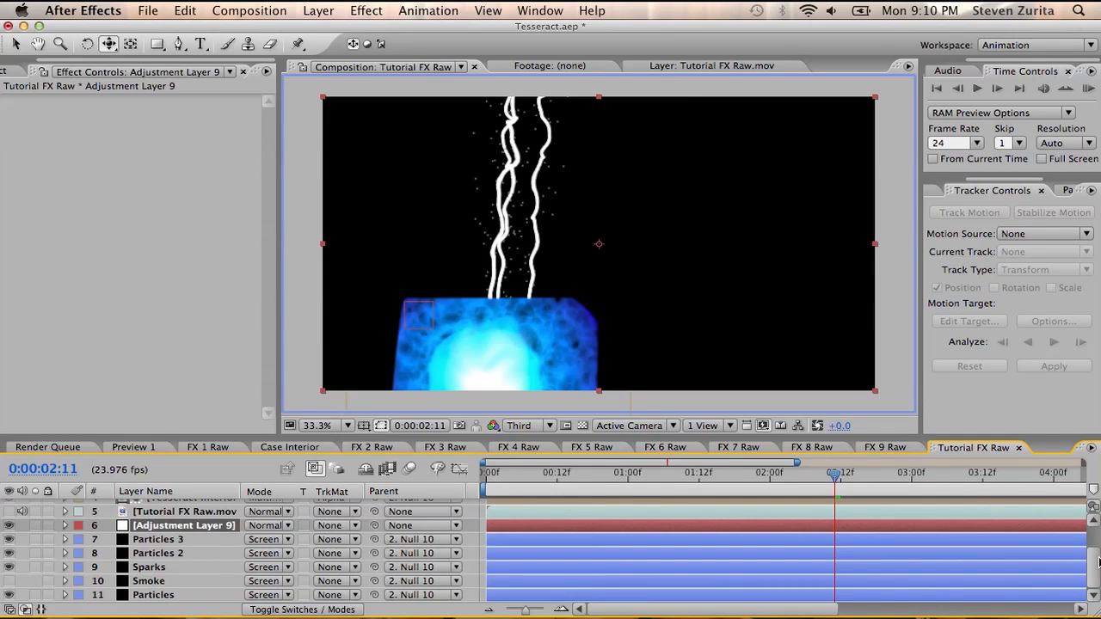
{"action": "scroll", "coordinate": [1092, 559], "scroll_direction": "up", "scroll_amount": 3}
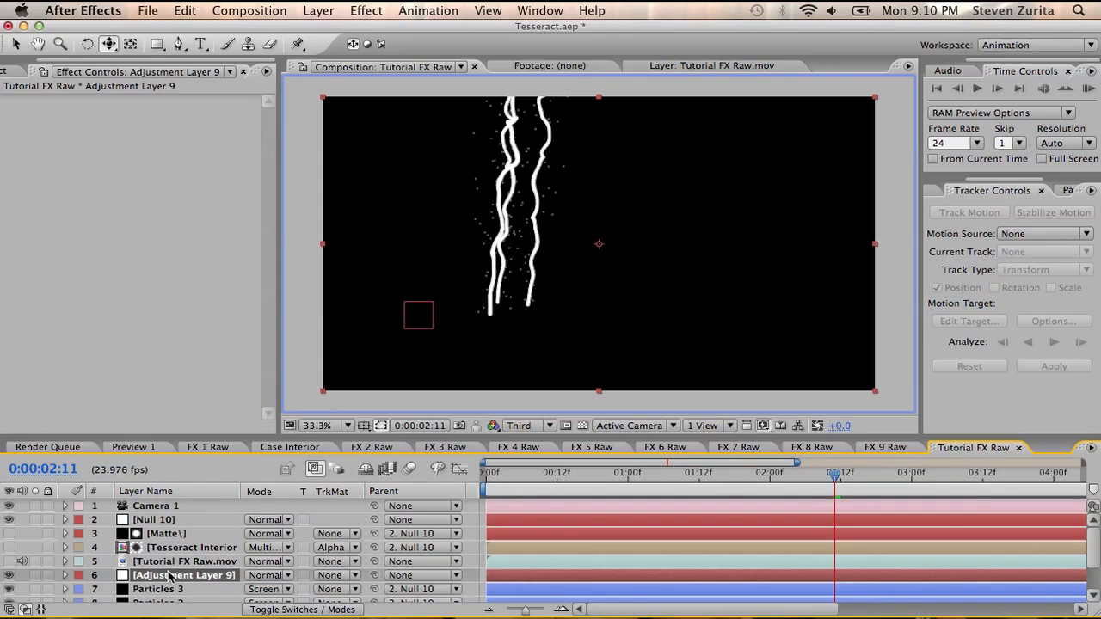
Step: Apply Fast Blur to the adjustment layer with Repeat Edge Pixels enabled and Blurriness set to 10
{"action": "left_click", "coordinate": [366, 11]}
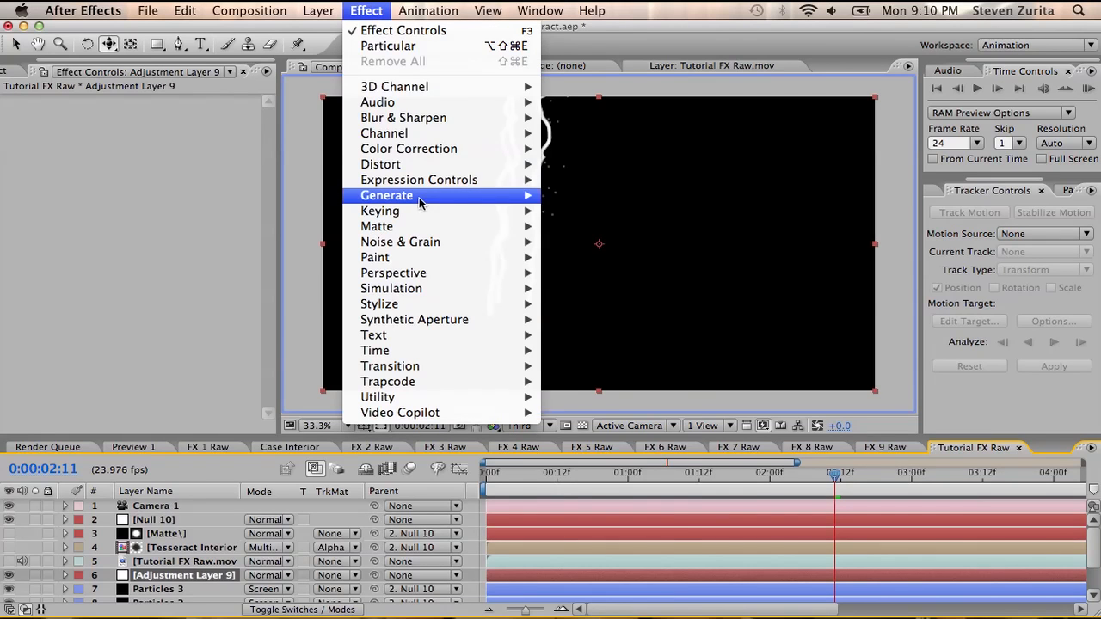
{"action": "mouse_move", "coordinate": [437, 126]}
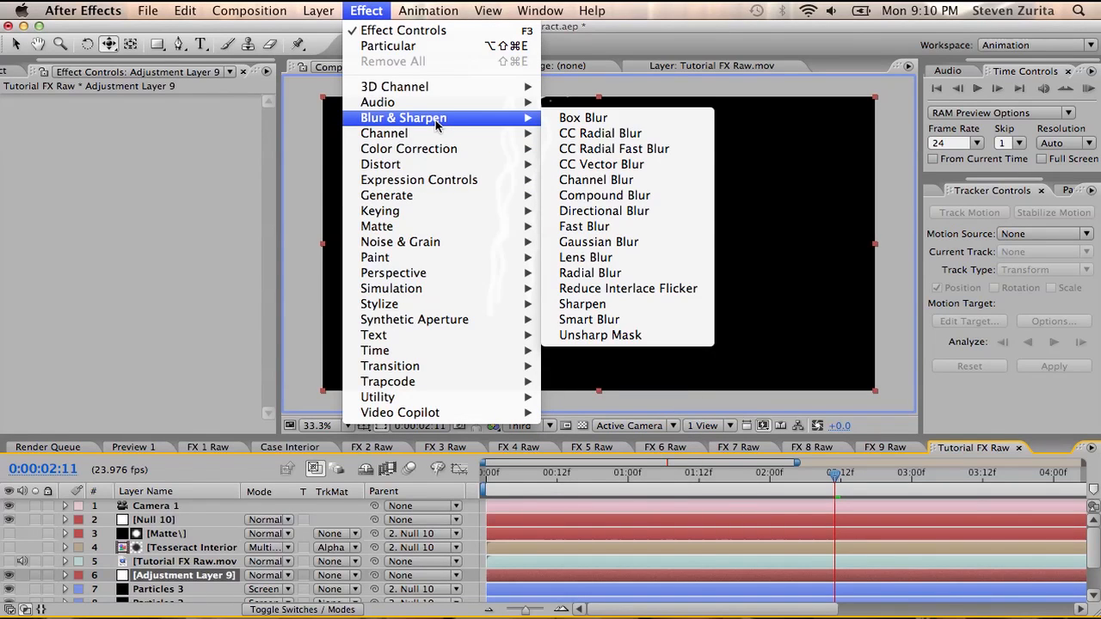
{"action": "left_click", "coordinate": [615, 226]}
{"action": "left_click", "coordinate": [131, 156]}
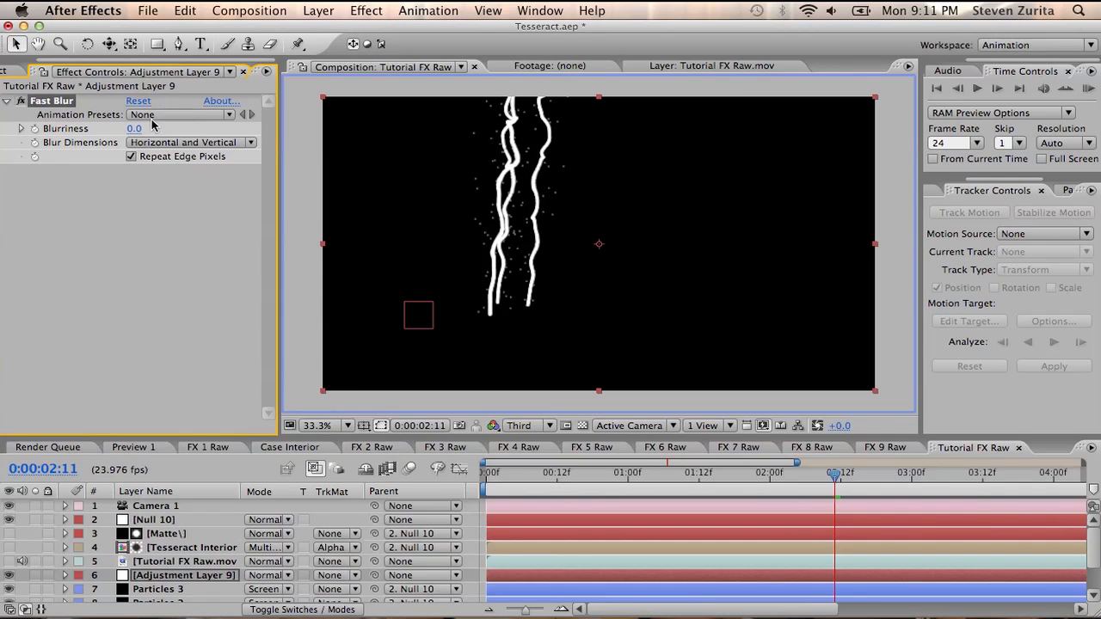
{"action": "left_click_drag", "start_coordinate": [139, 127], "coordinate": [140, 128]}
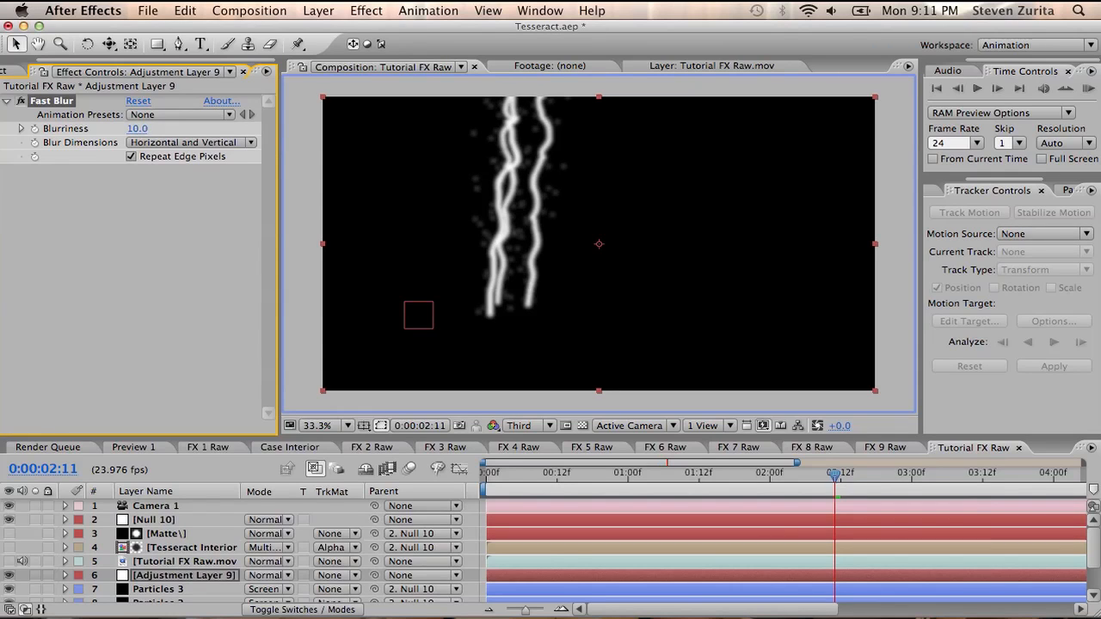
Step: Set the blending mode of Adjustment Layer 9 to Screen
{"action": "left_click", "coordinate": [187, 575]}
{"action": "left_click", "coordinate": [268, 576]}
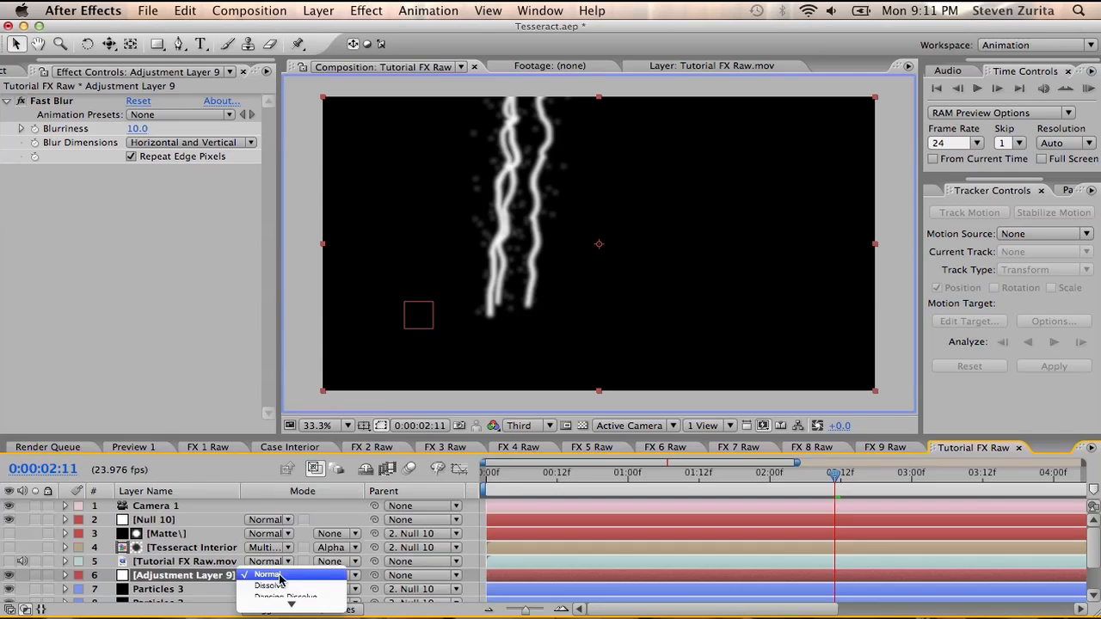
{"action": "mouse_move", "coordinate": [291, 605]}
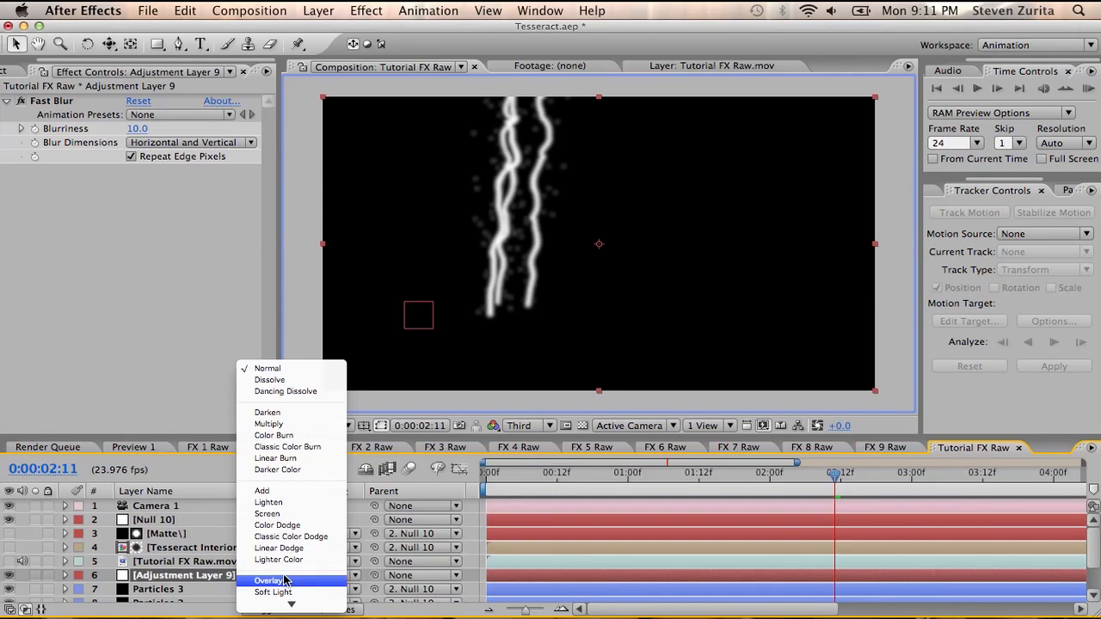
{"action": "left_click", "coordinate": [287, 513]}
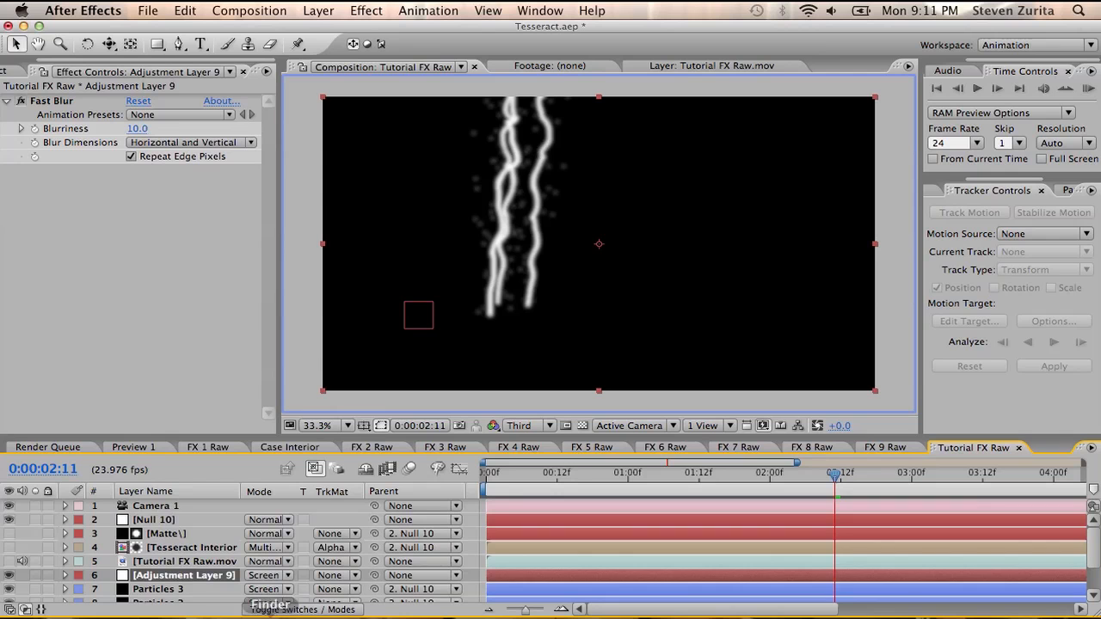
Step: Create a comp-sized black solid named BG and place it at the bottom of the layer stack
{"action": "left_click", "coordinate": [319, 11]}
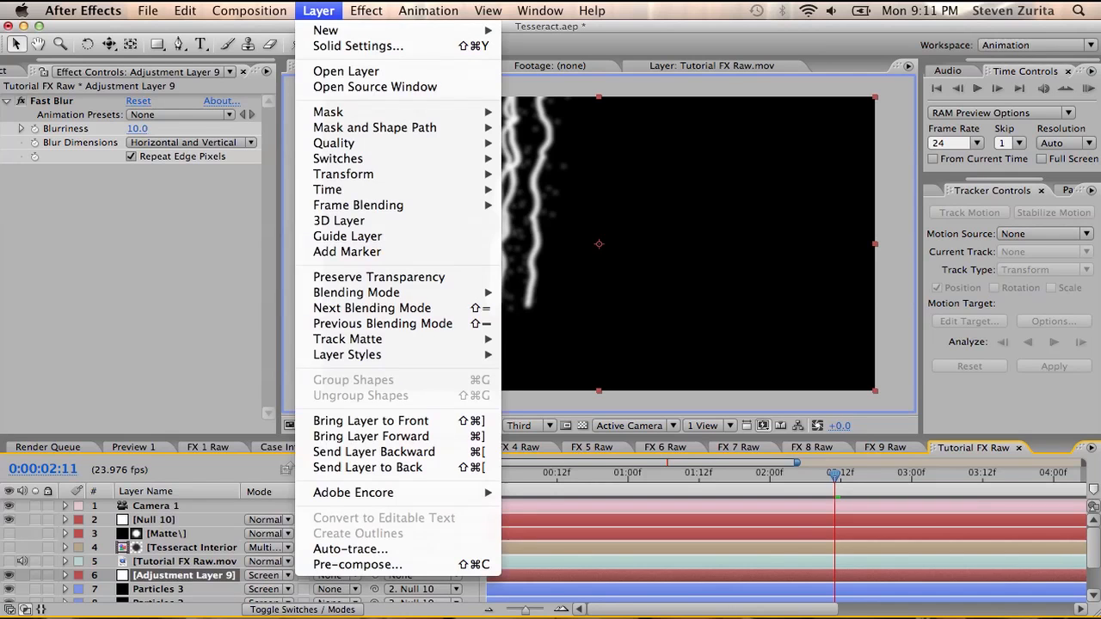
{"action": "mouse_move", "coordinate": [327, 30]}
{"action": "left_click", "coordinate": [539, 50]}
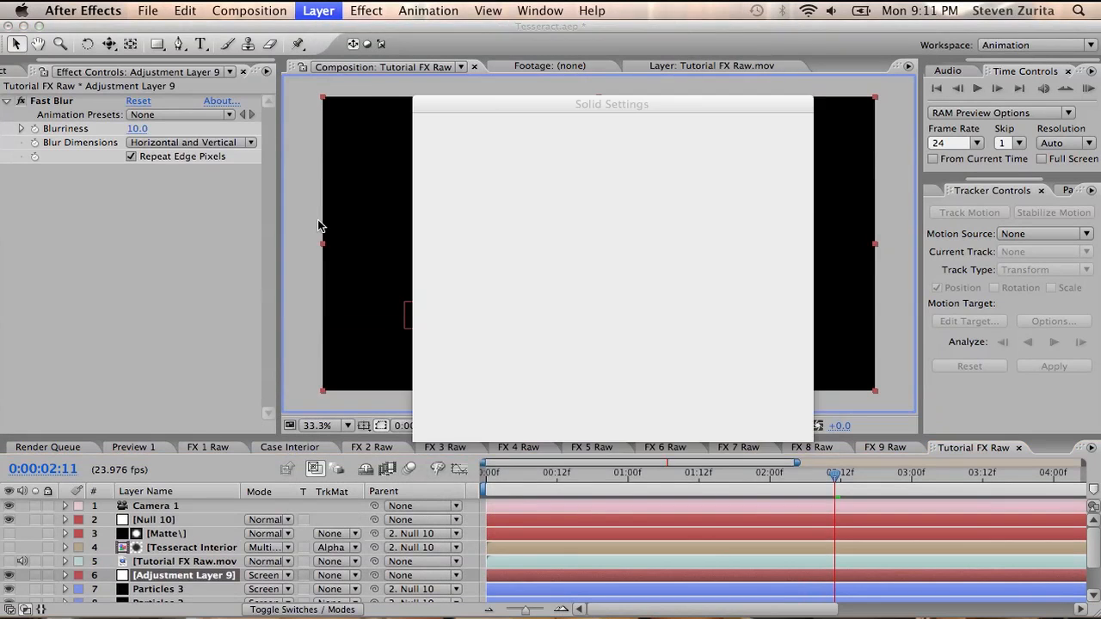
{"action": "left_click", "coordinate": [602, 324]}
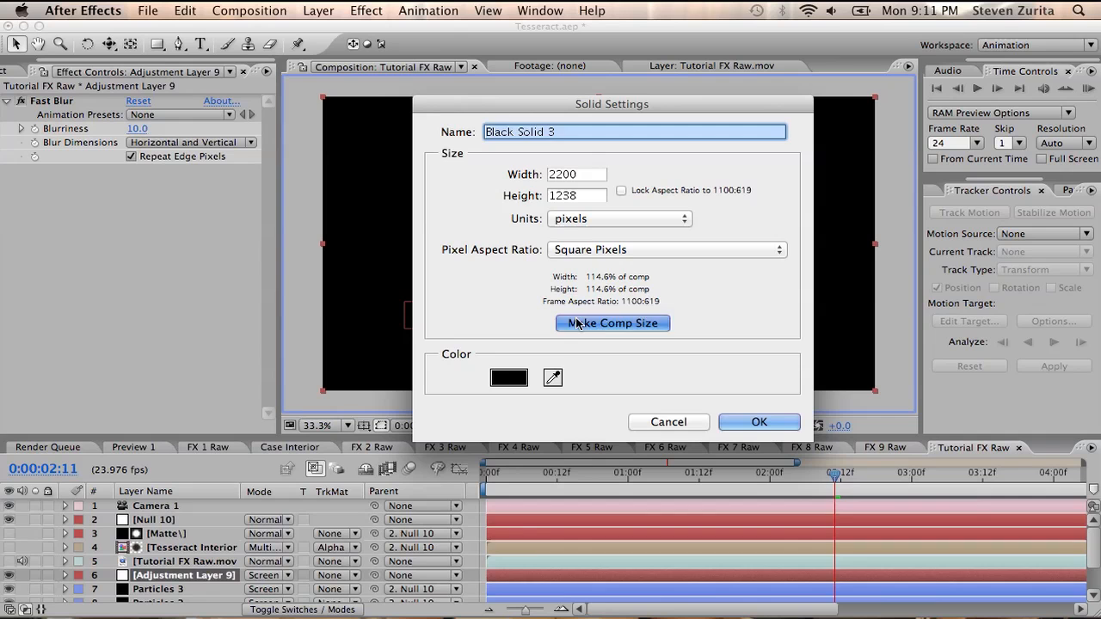
{"action": "type", "text": "BC"}
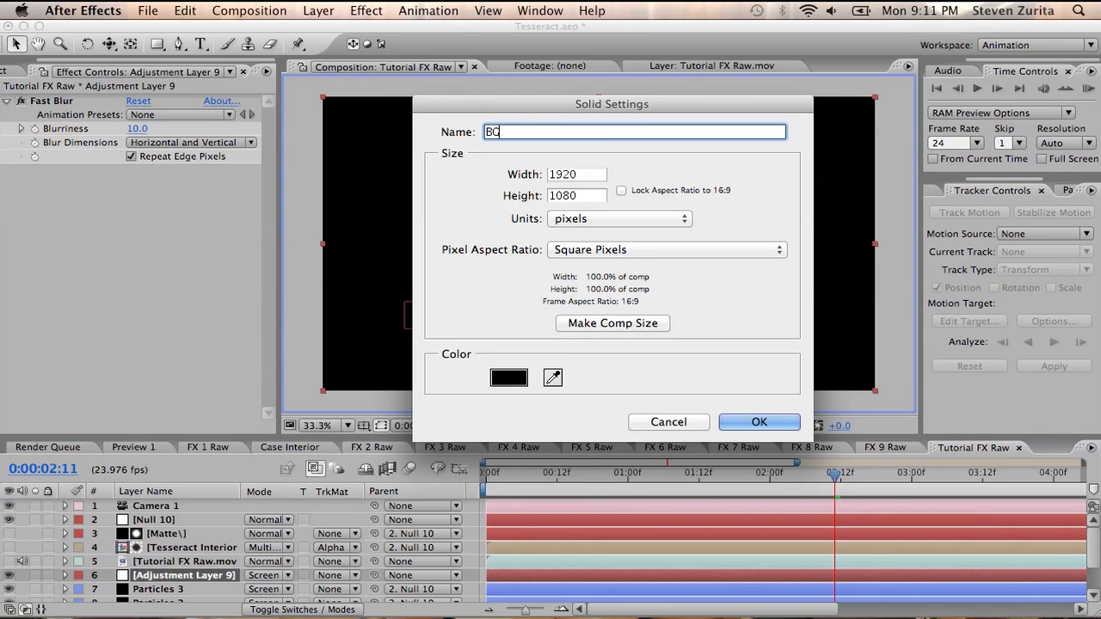
{"action": "key", "text": "Return"}
{"action": "left_click_drag", "start_coordinate": [177, 498], "coordinate": [168, 604]}
Step: Switch Adjustment Layer 9 to Normal mode and back to Screen to compare the glow over the background
{"action": "left_click", "coordinate": [163, 509]}
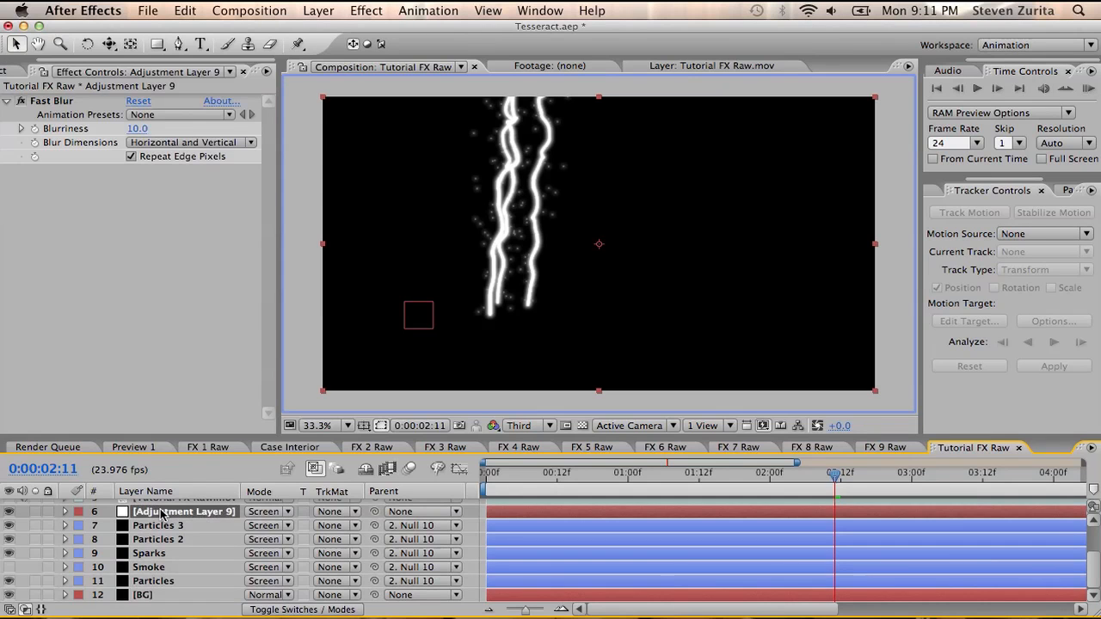
{"action": "left_click", "coordinate": [261, 511]}
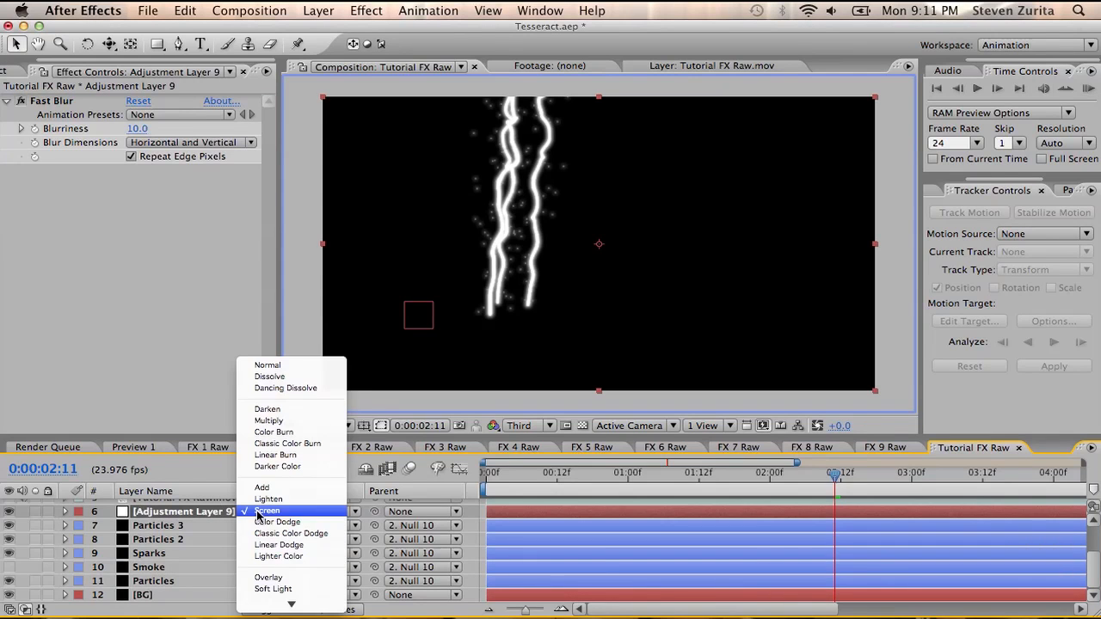
{"action": "left_click", "coordinate": [617, 195]}
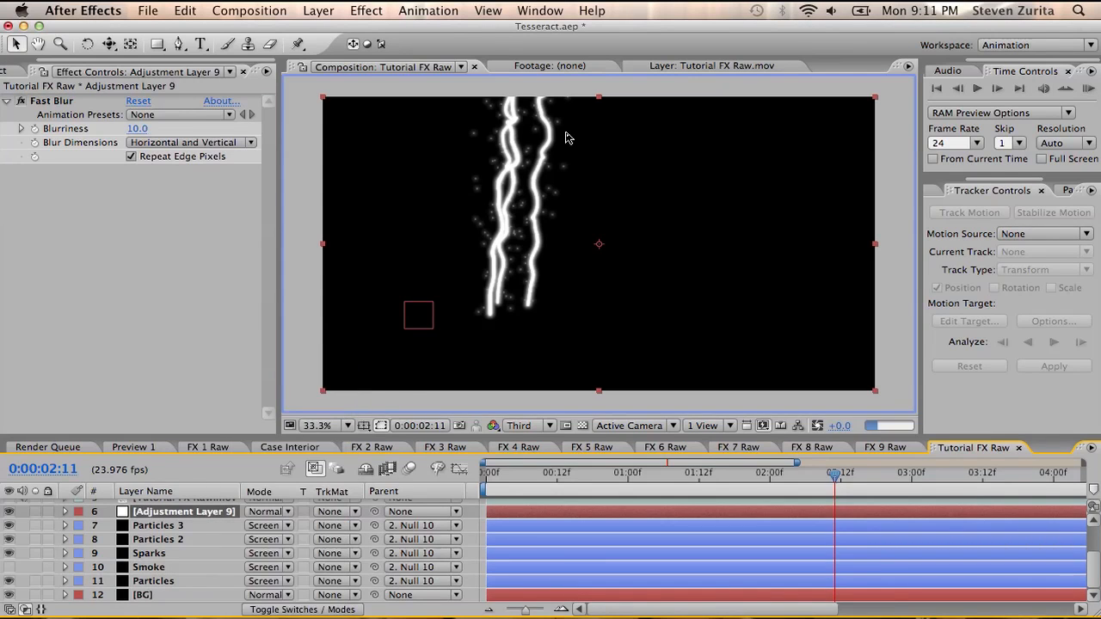
{"action": "left_click", "coordinate": [266, 512]}
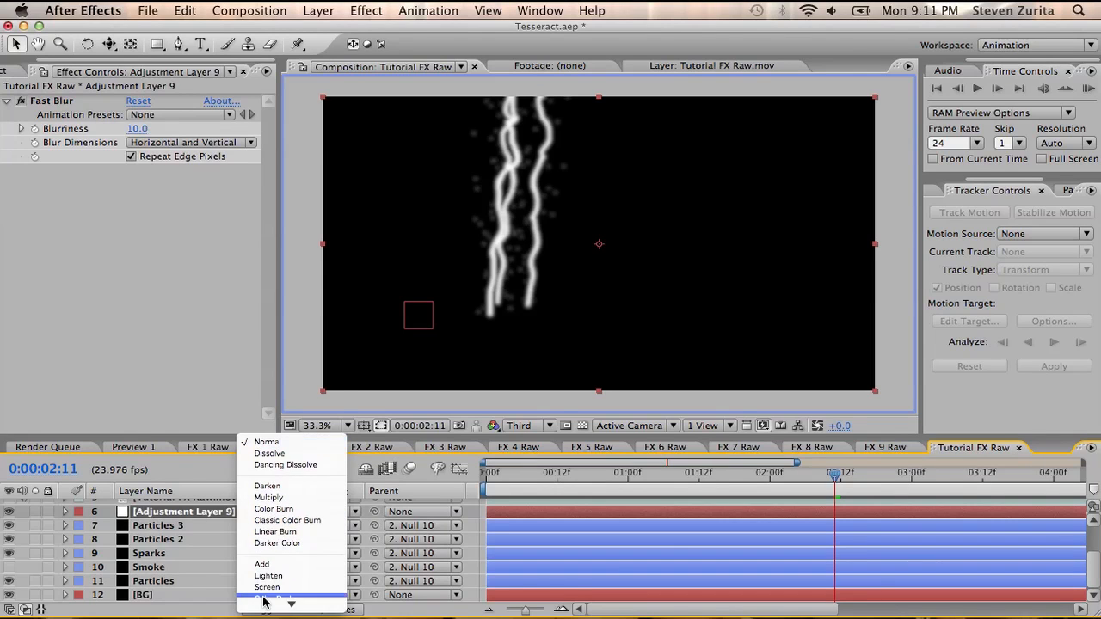
{"action": "left_click", "coordinate": [272, 544]}
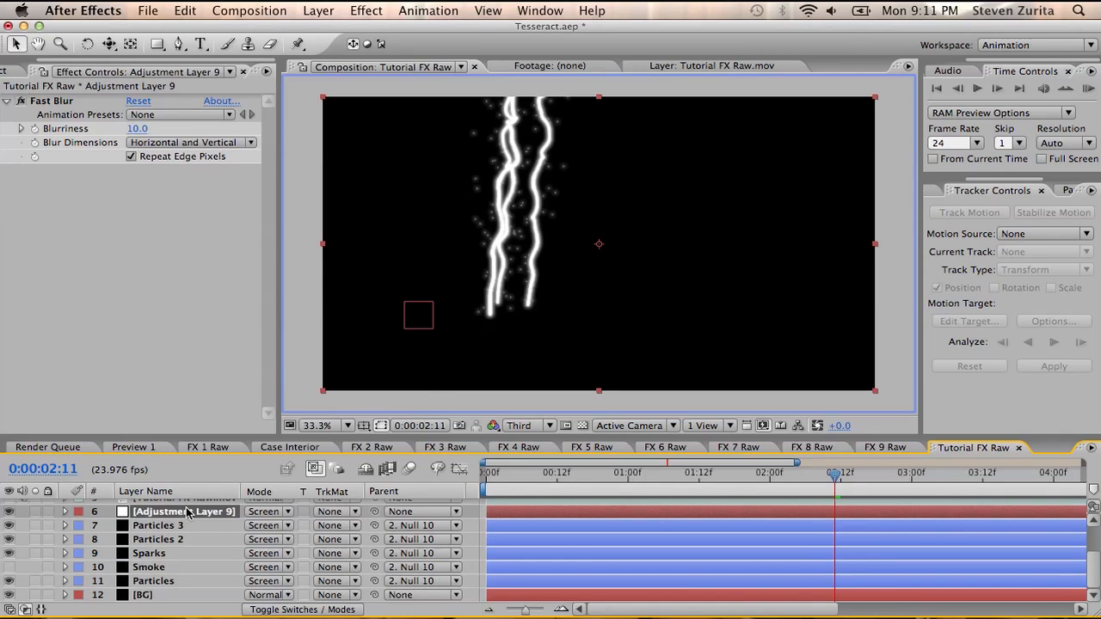
Step: Duplicate Adjustment Layer 9 and set the Fast Blur Blurriness of the copy to 20
{"action": "key", "text": "super+d"}
{"action": "left_click", "coordinate": [185, 10]}
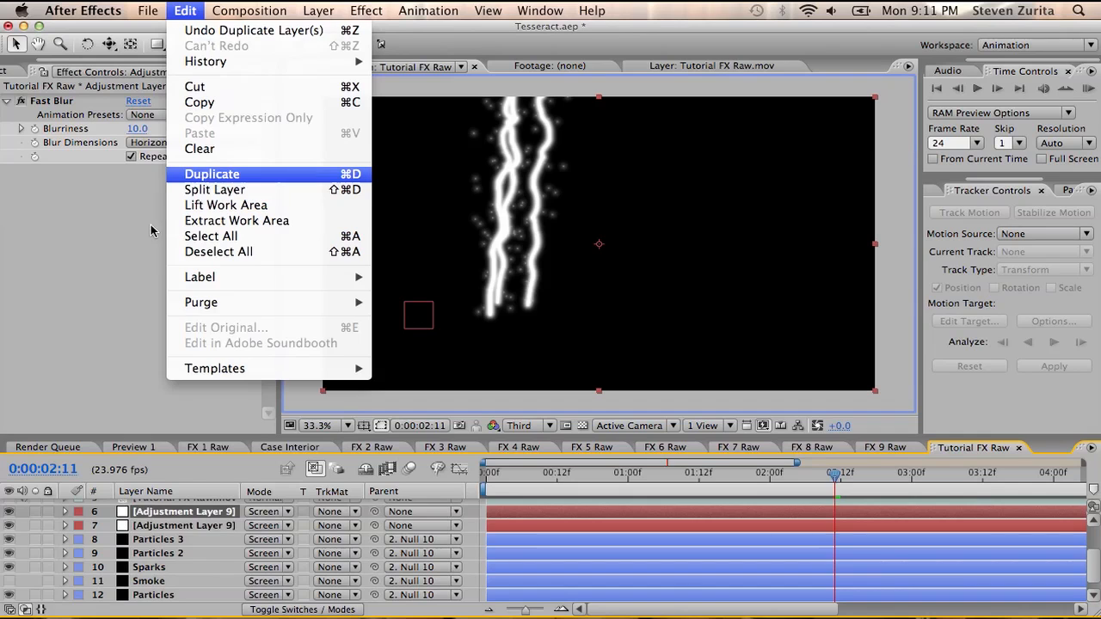
{"action": "left_click", "coordinate": [38, 311]}
{"action": "left_click", "coordinate": [138, 129]}
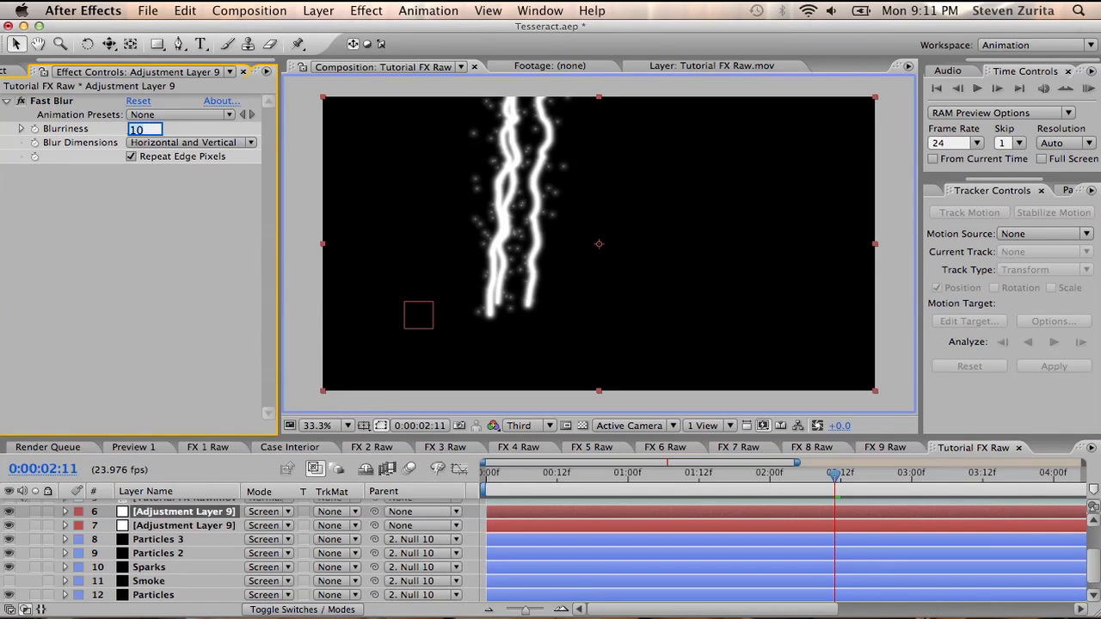
{"action": "type", "text": "20"}
{"action": "key", "text": "Return"}
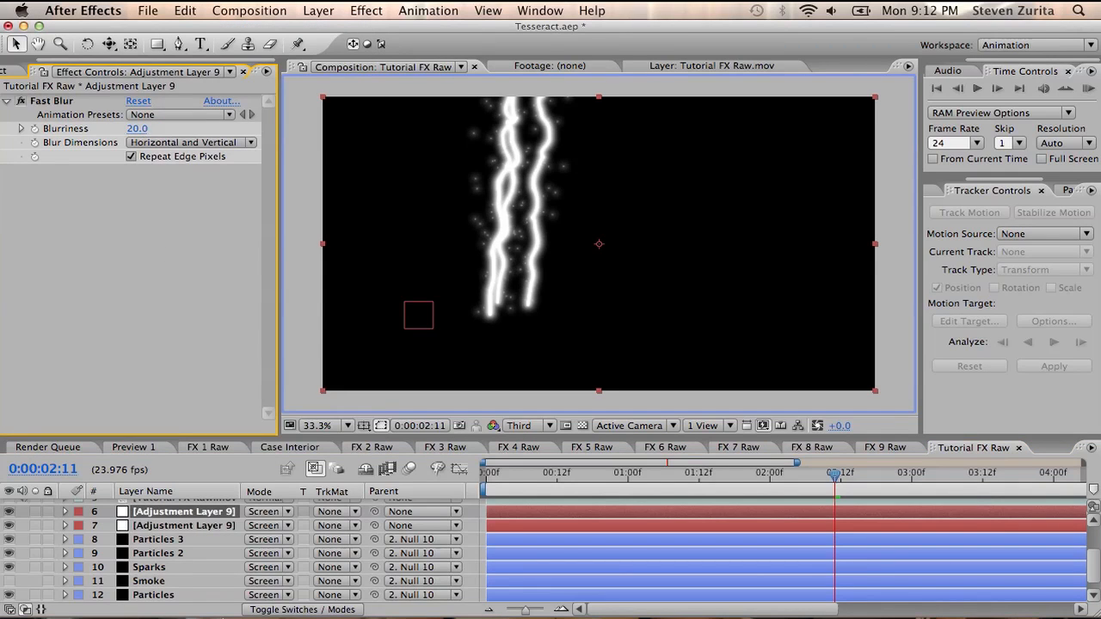
Step: Duplicate the adjustment layer with Blurriness 20 and set the new copy's Blurriness to 40
{"action": "key", "text": "super+d"}
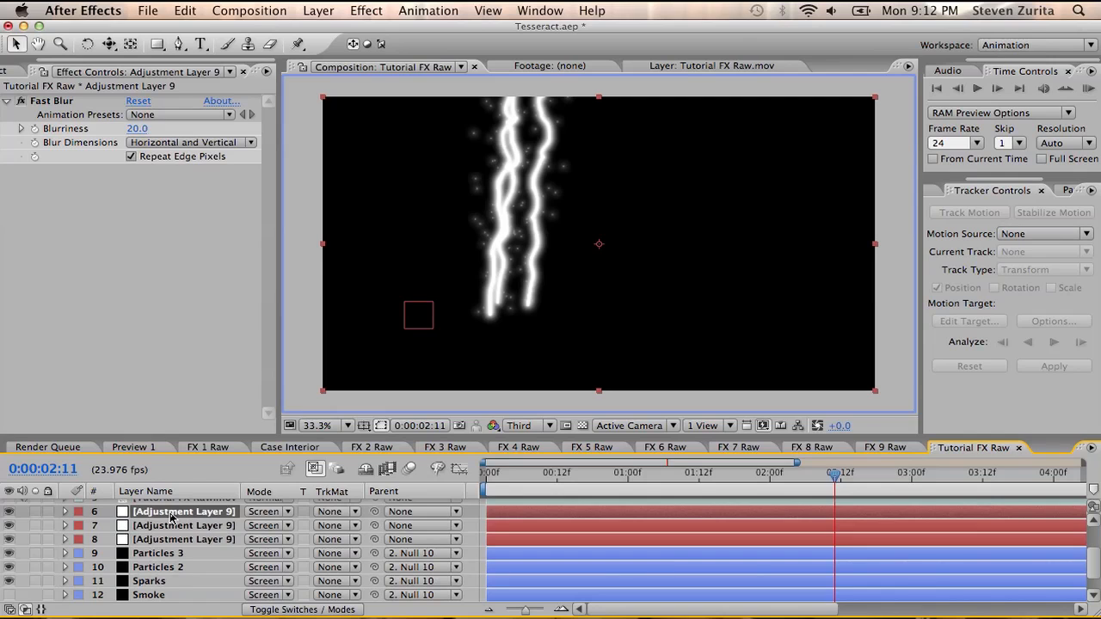
{"action": "left_click", "coordinate": [137, 129]}
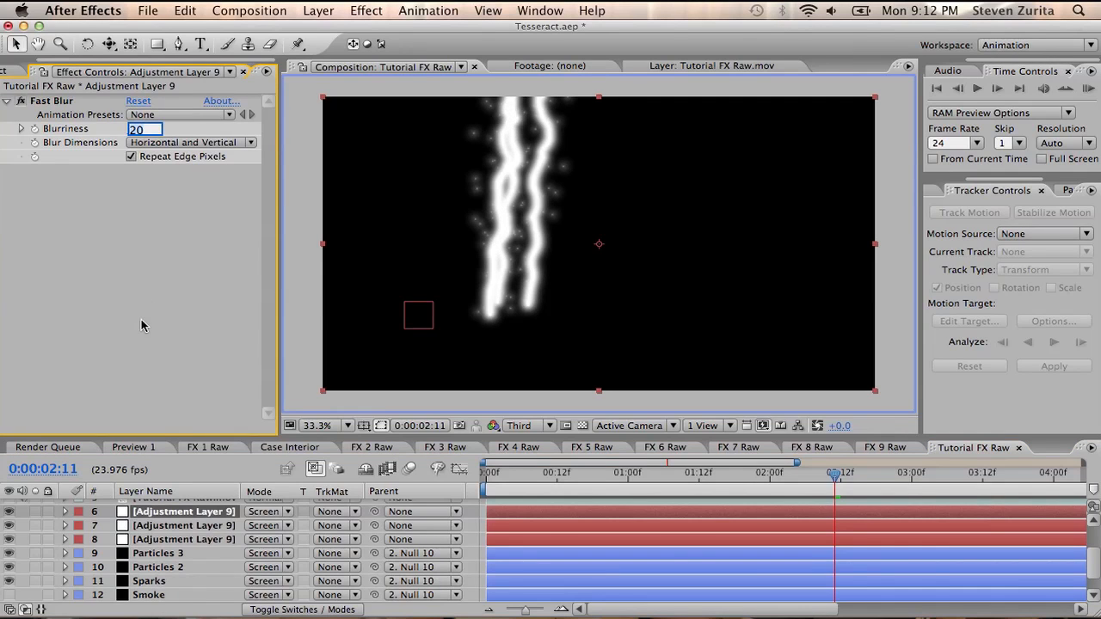
{"action": "type", "text": "40"}
{"action": "key", "text": "Return"}
Step: Duplicate the topmost adjustment layer, set the copy's blending mode to Normal and remove its Fast Blur effect
{"action": "left_click", "coordinate": [176, 510]}
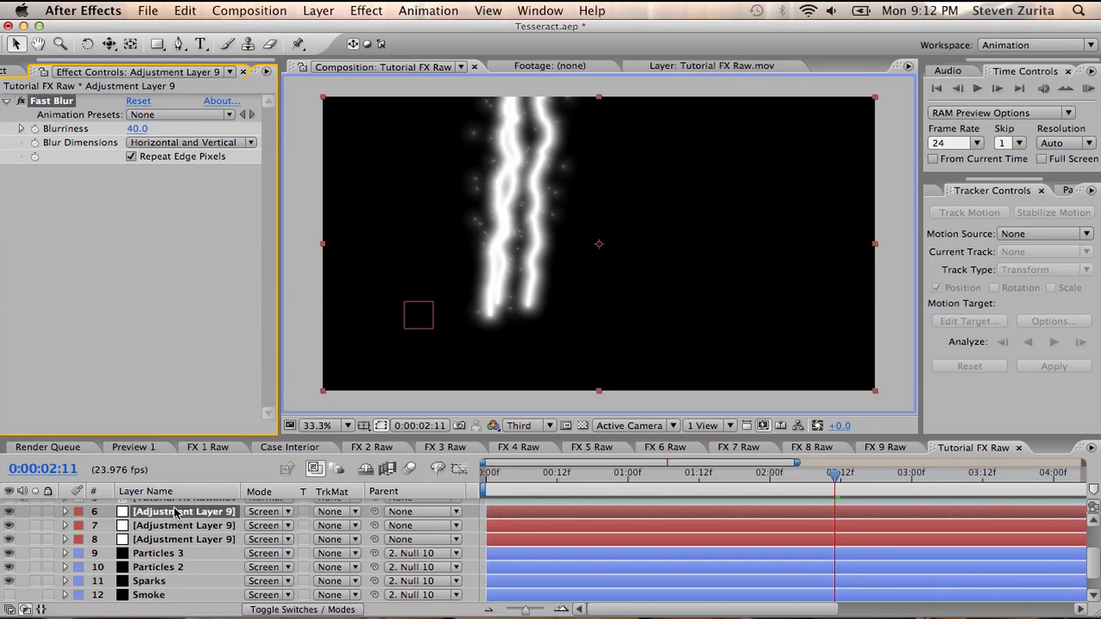
{"action": "key", "text": "super+d"}
{"action": "left_click", "coordinate": [274, 517]}
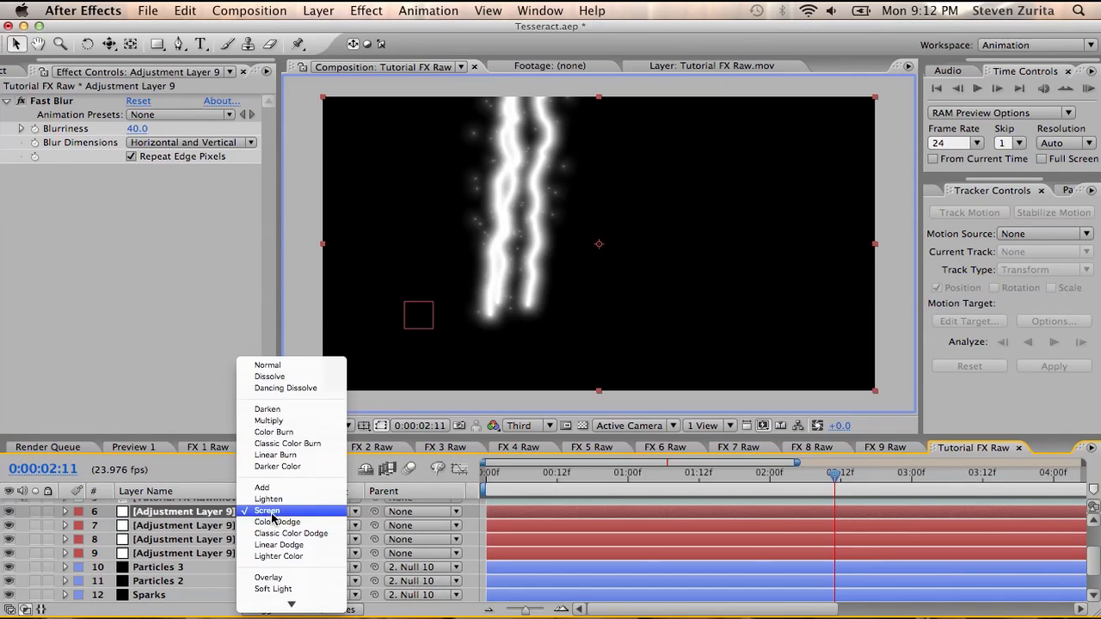
{"action": "left_click", "coordinate": [291, 368]}
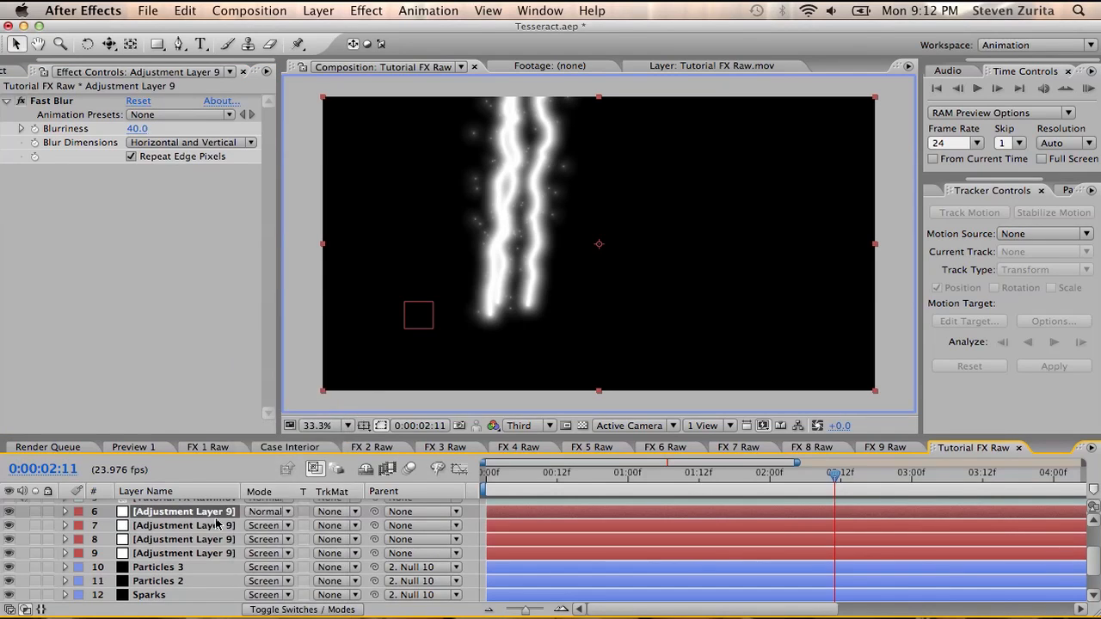
{"action": "left_click", "coordinate": [57, 101]}
{"action": "key", "text": "Delete"}
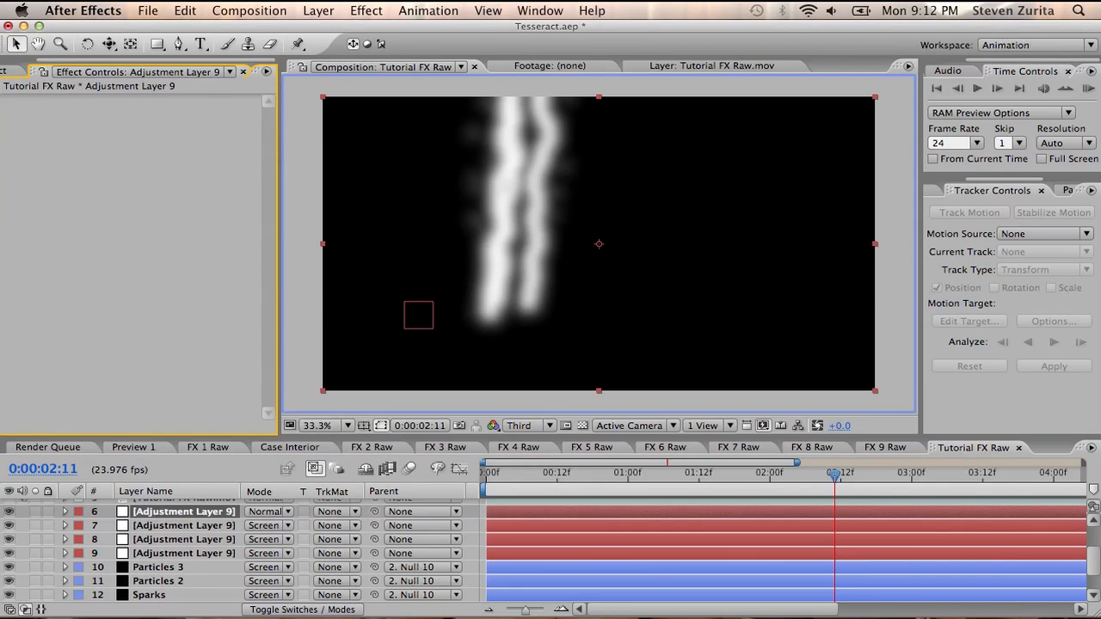
Step: Apply Color Balance to the top adjustment layer with Midtone Blue 100, Hilight Blue 75 and Preserve Luminosity enabled
{"action": "left_click", "coordinate": [366, 10]}
{"action": "mouse_move", "coordinate": [481, 149]}
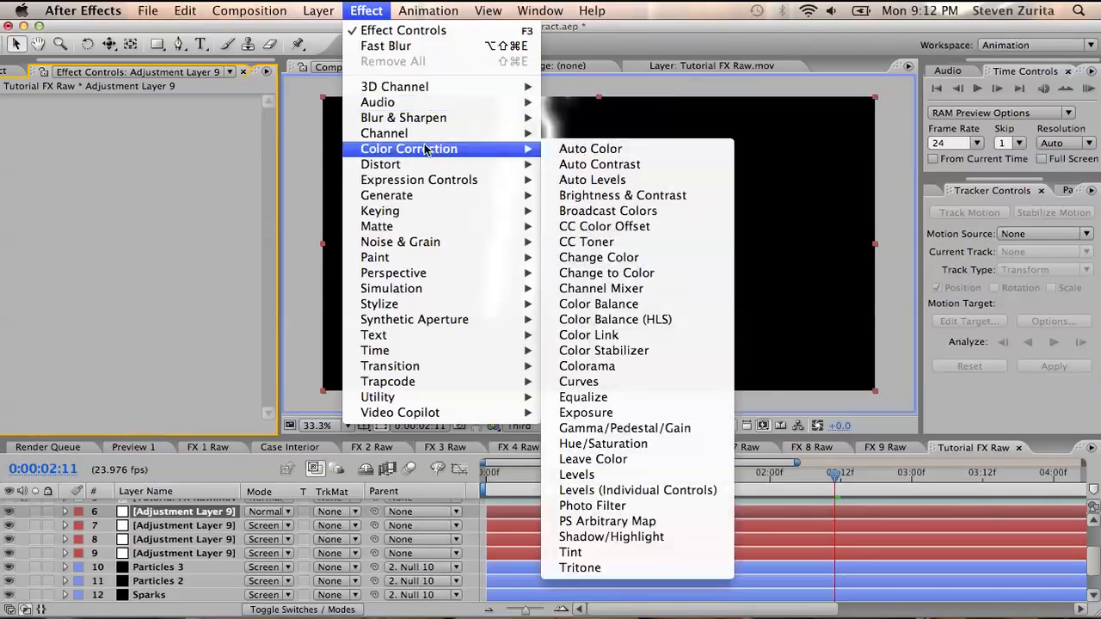
{"action": "left_click", "coordinate": [658, 304]}
{"action": "left_click_drag", "start_coordinate": [129, 198], "coordinate": [344, 188]}
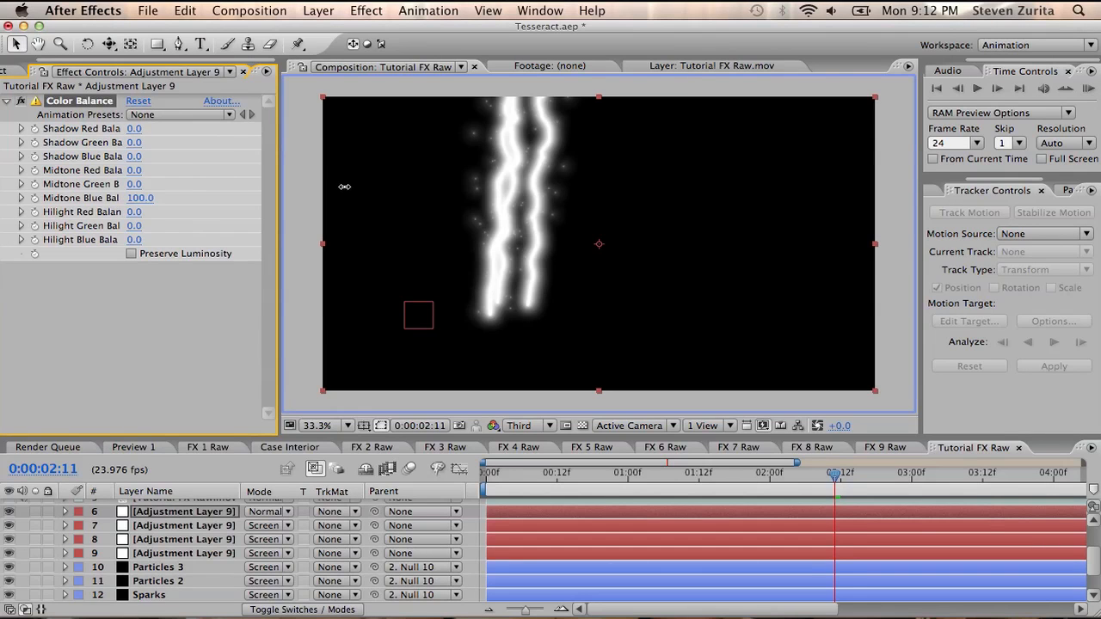
{"action": "left_click", "coordinate": [134, 241]}
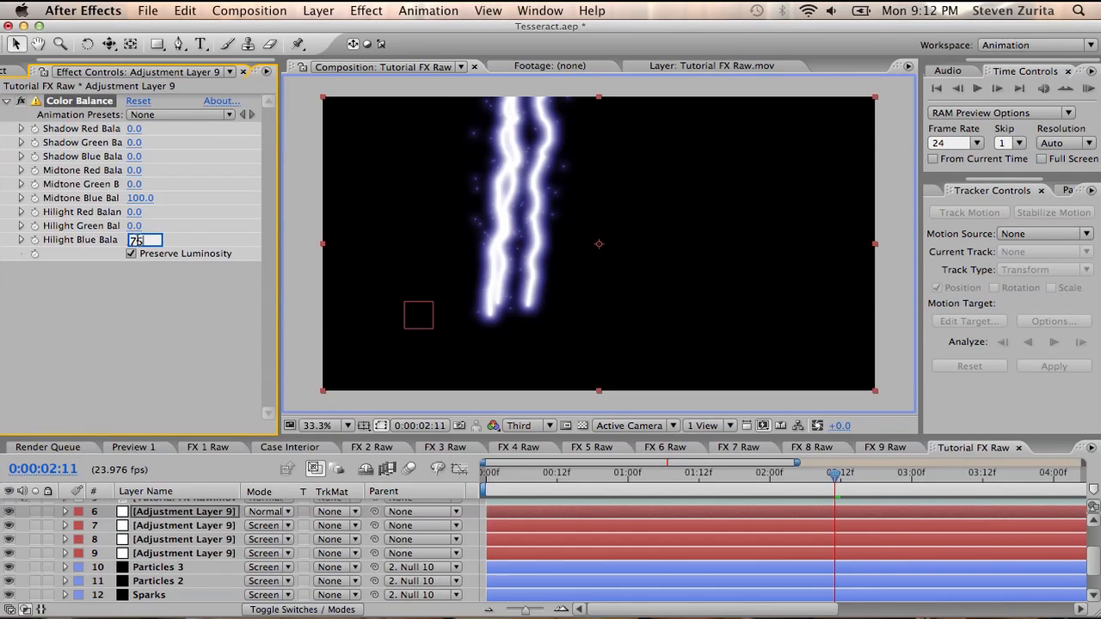
{"action": "left_click", "coordinate": [137, 342]}
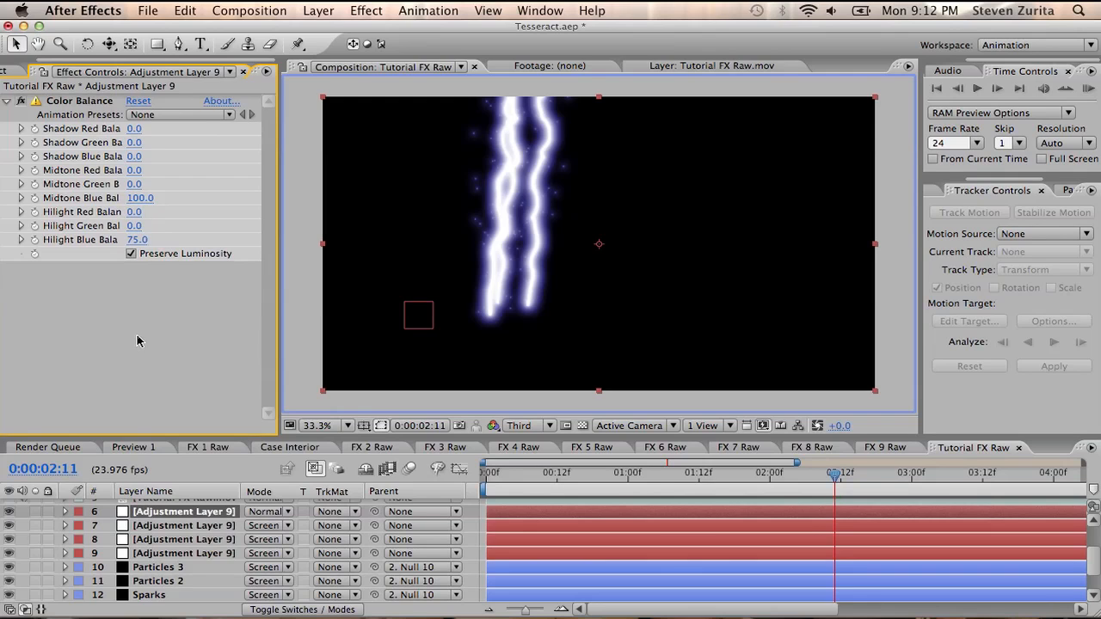
Step: Set the Color Balance Hilight Green to 50 and Midtone Green to 15
{"action": "left_click", "coordinate": [133, 226]}
{"action": "left_click", "coordinate": [150, 364]}
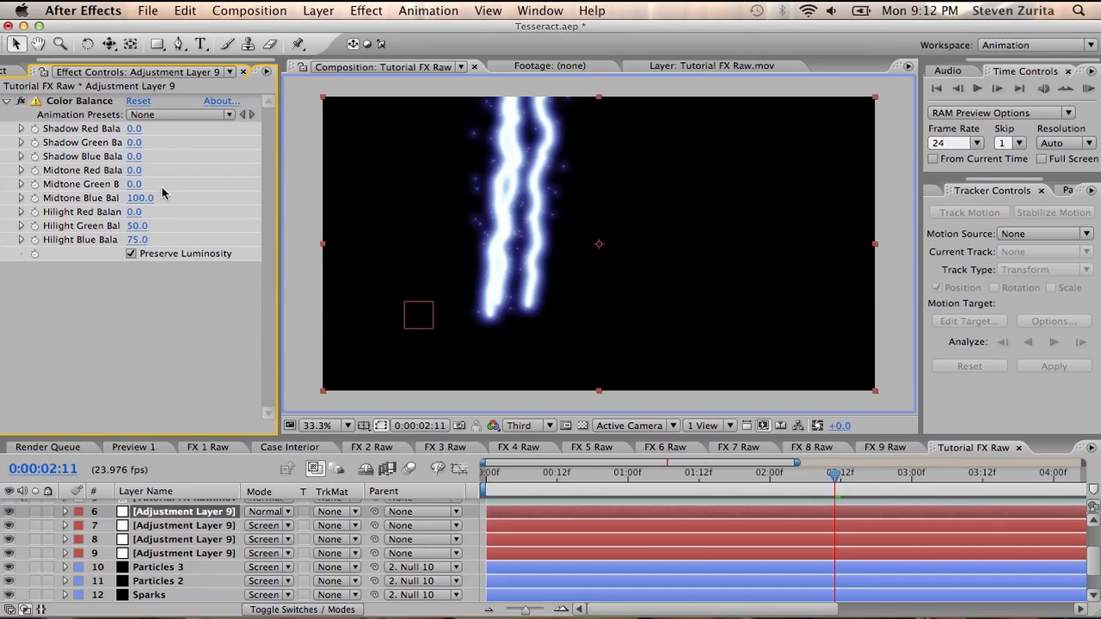
{"action": "left_click_drag", "start_coordinate": [140, 185], "coordinate": [151, 183]}
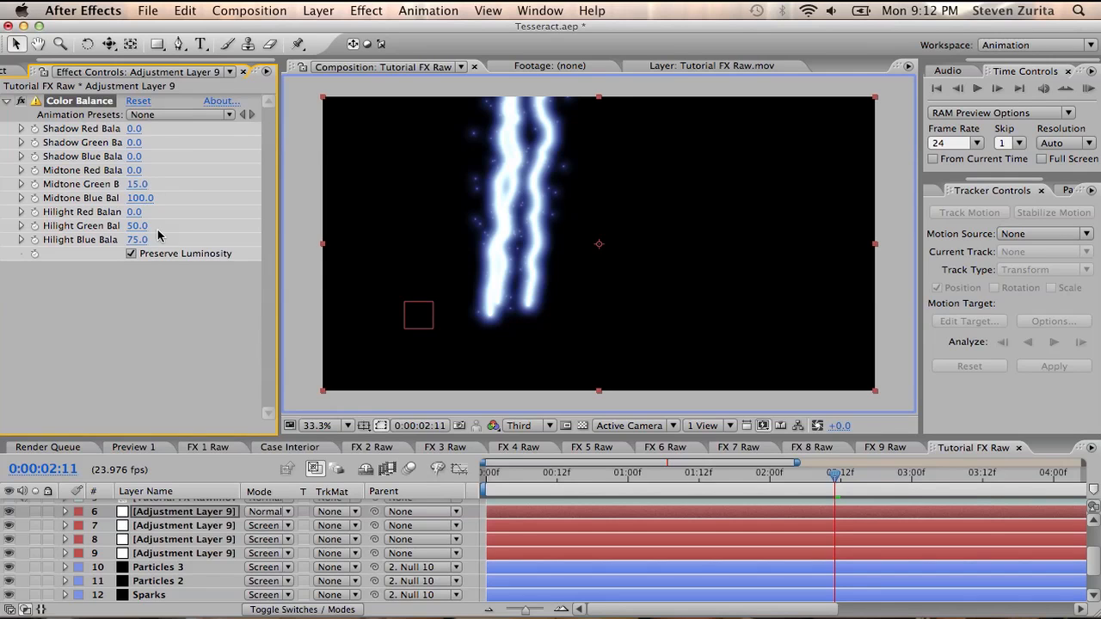
Step: Show the Tutorial FX Raw.mov layer and set its blending mode to Screen
{"action": "scroll", "coordinate": [1093, 563], "scroll_direction": "up", "scroll_amount": 5}
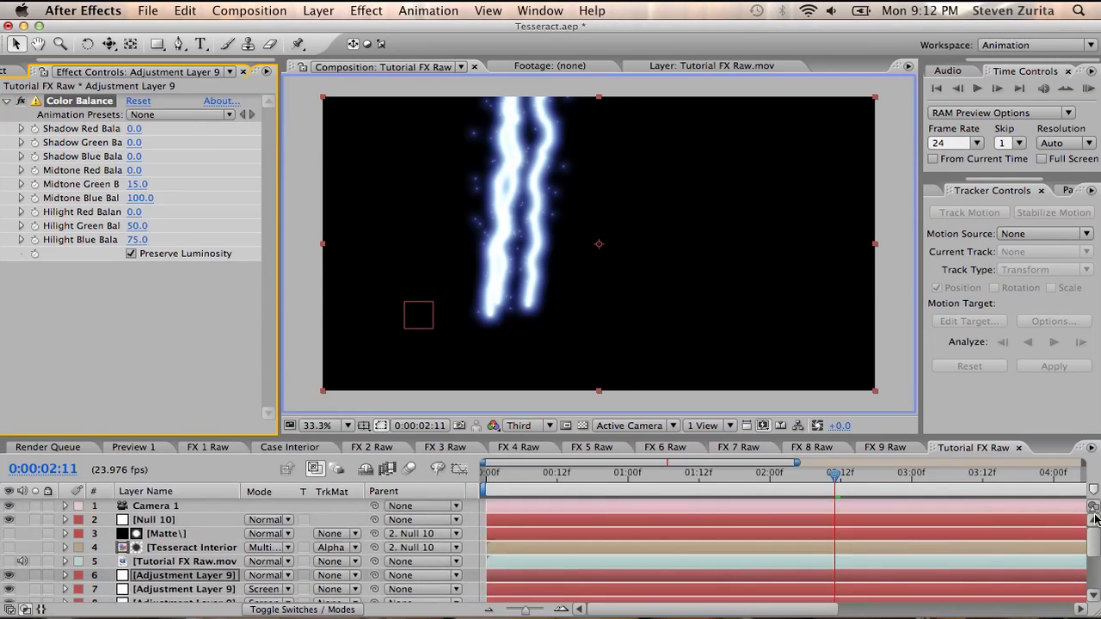
{"action": "left_click", "coordinate": [183, 562]}
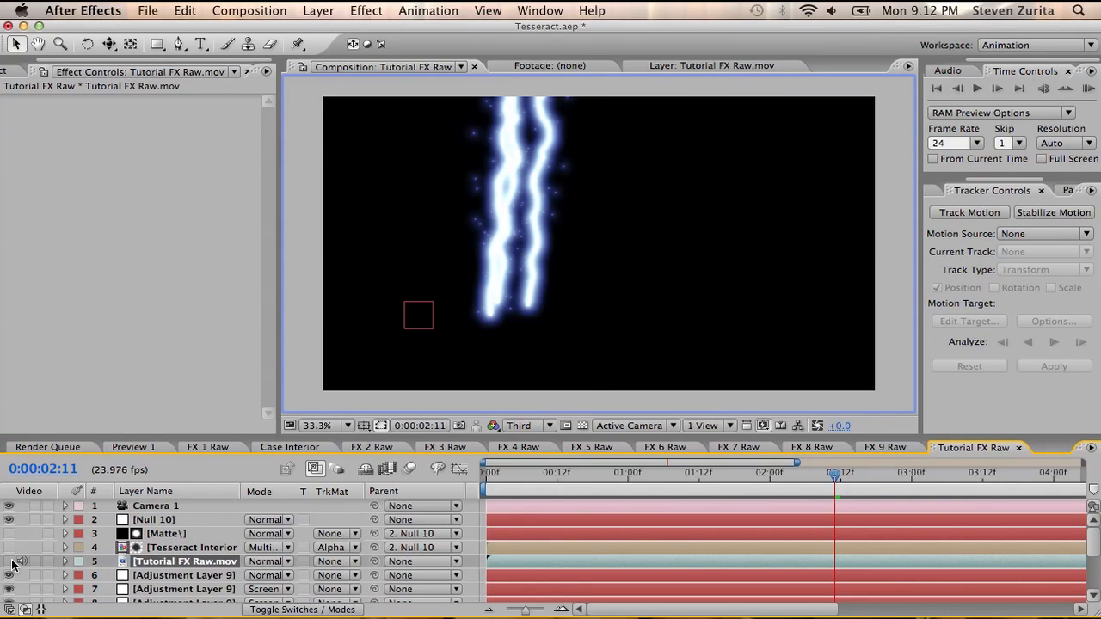
{"action": "left_click", "coordinate": [11, 562]}
{"action": "left_click", "coordinate": [258, 562]}
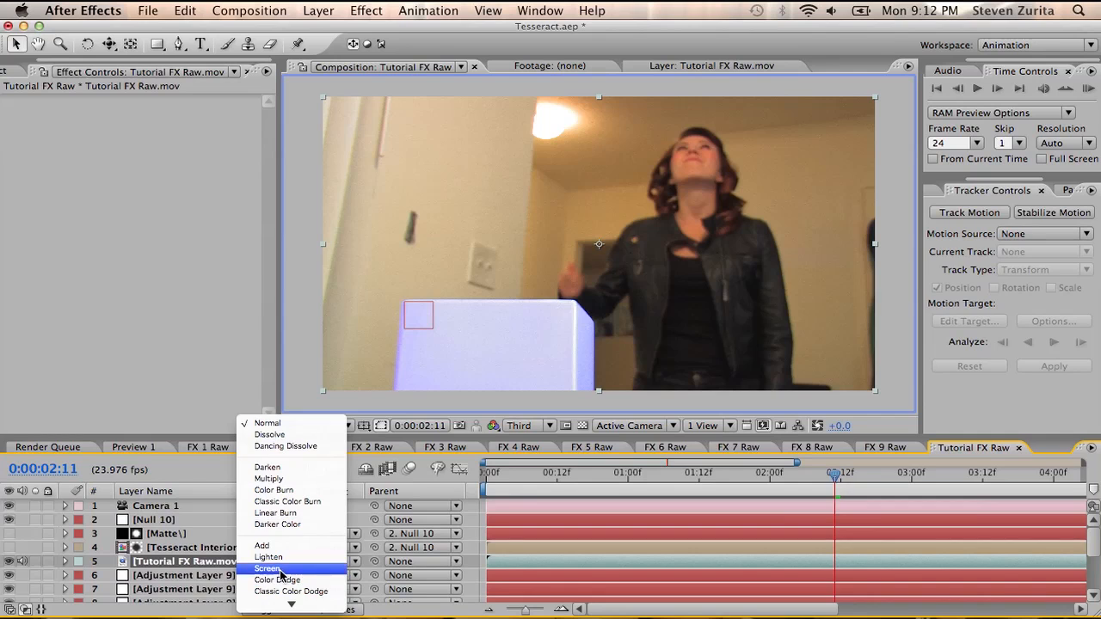
{"action": "left_click", "coordinate": [273, 569]}
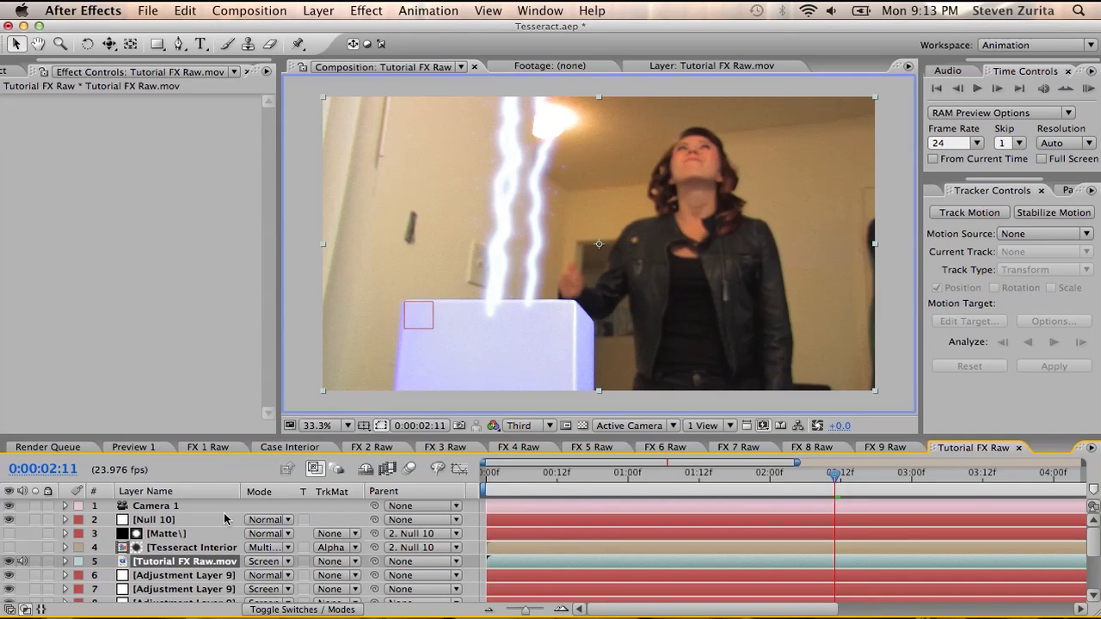
Step: Duplicate the Matte layer, move the copy directly beneath Tutorial FX Raw.mov and make it visible
{"action": "left_click", "coordinate": [191, 534]}
{"action": "key", "text": "super+d"}
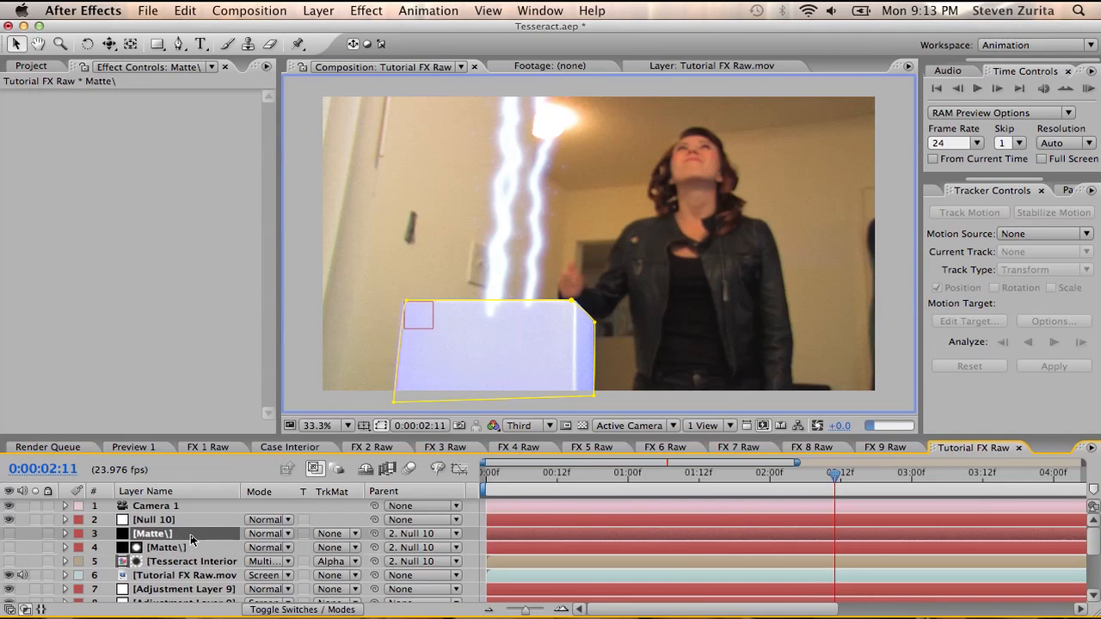
{"action": "key", "text": "super+bracketright"}
{"action": "key", "text": "super+bracketright"}
{"action": "key", "text": "super+bracketright"}
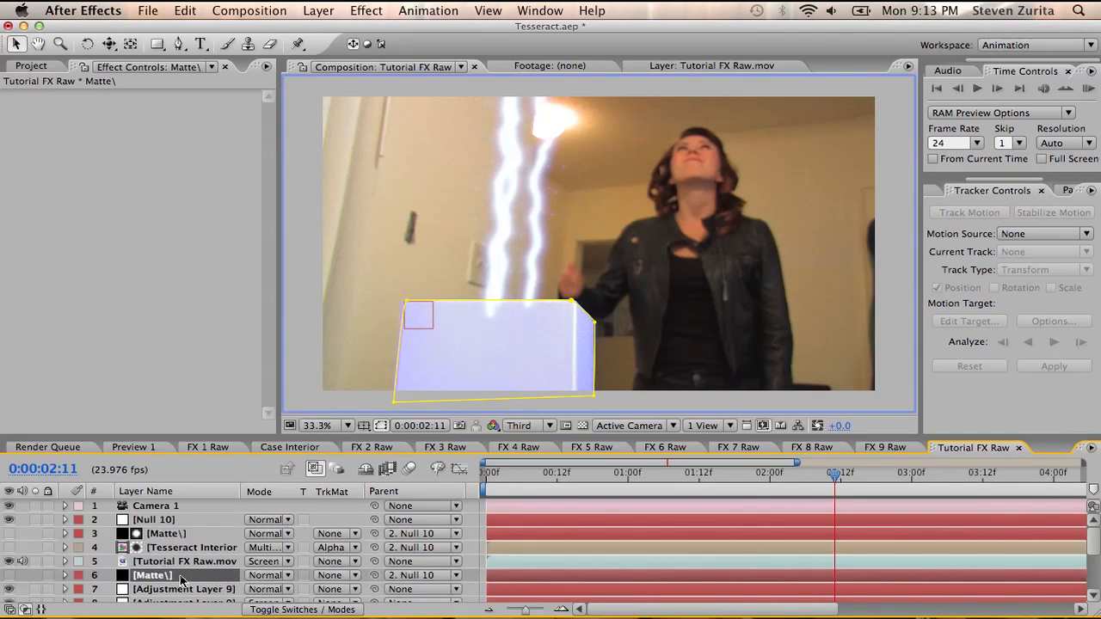
{"action": "left_click", "coordinate": [17, 575]}
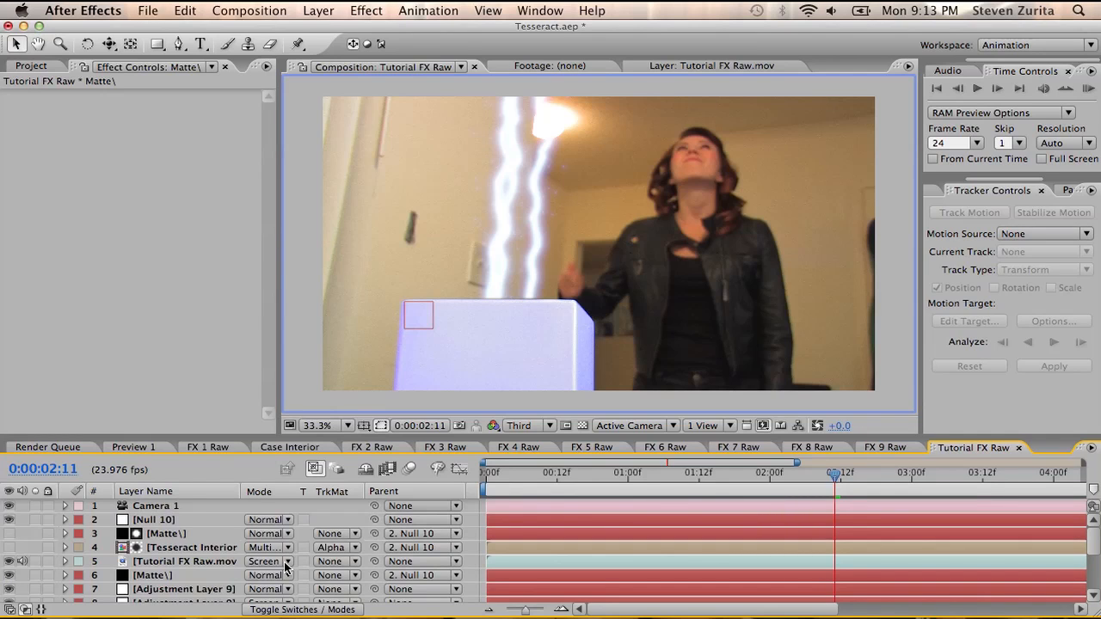
Step: Check the beam and cube composite at several earlier frames, ending at 0:00:00:06
{"action": "left_click_drag", "start_coordinate": [729, 476], "coordinate": [701, 478]}
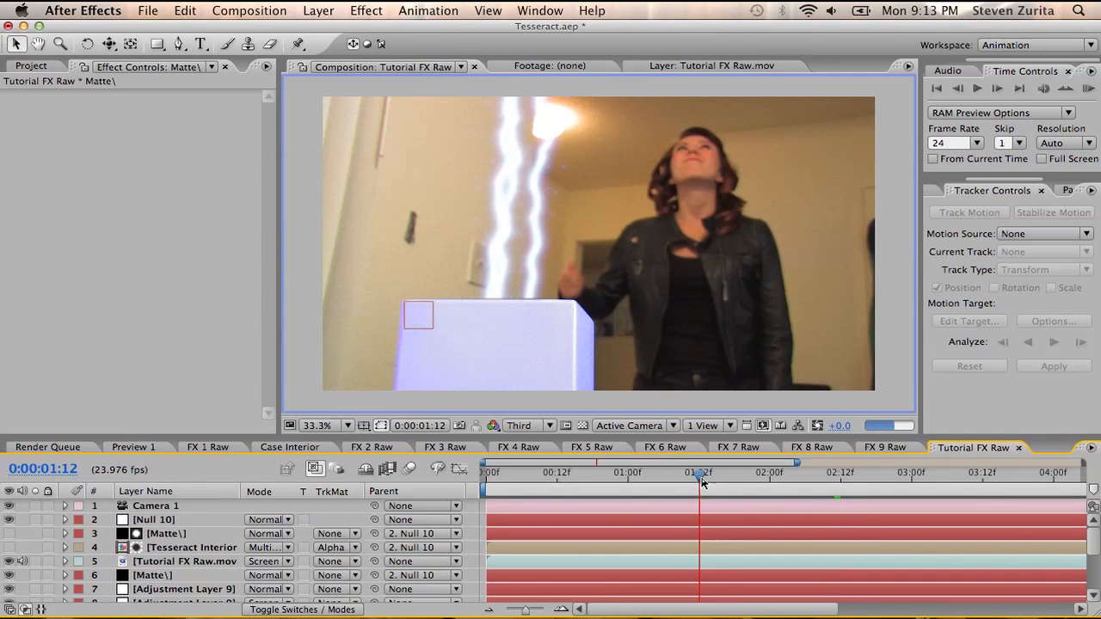
{"action": "left_click", "coordinate": [586, 475]}
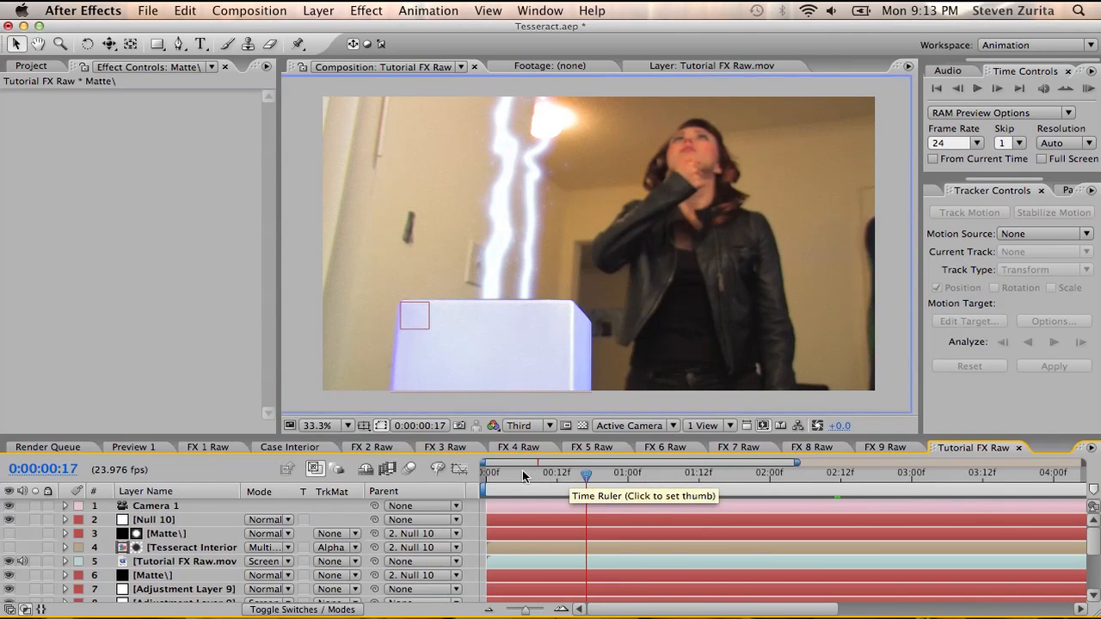
{"action": "left_click", "coordinate": [522, 471]}
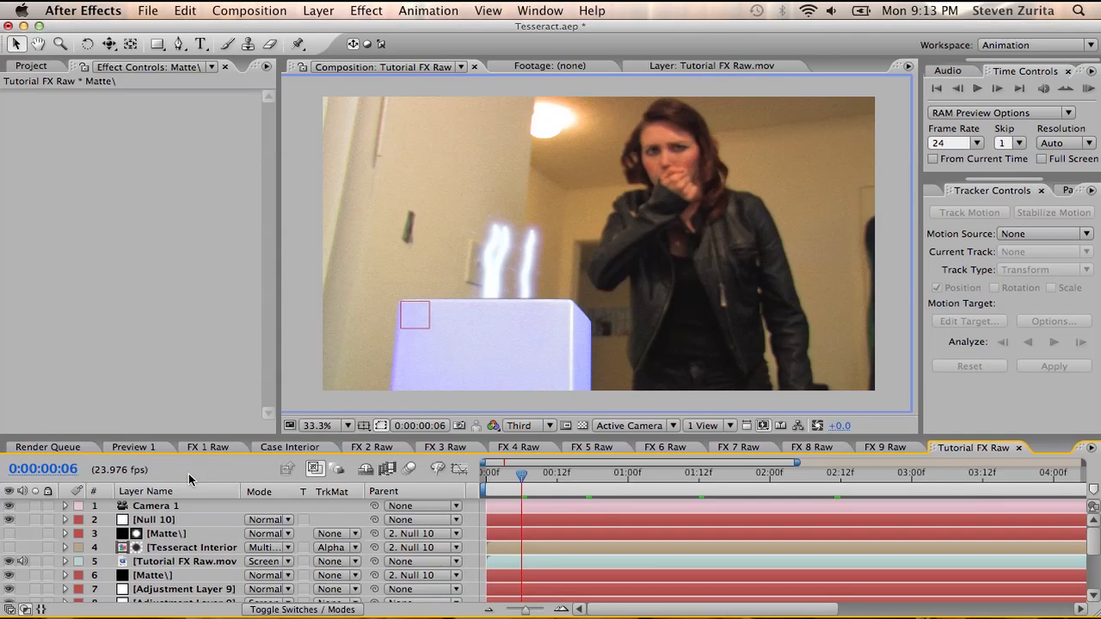
Step: Create a new light with the default settings and set its Z position to 0
{"action": "left_click", "coordinate": [318, 11]}
{"action": "mouse_move", "coordinate": [343, 30]}
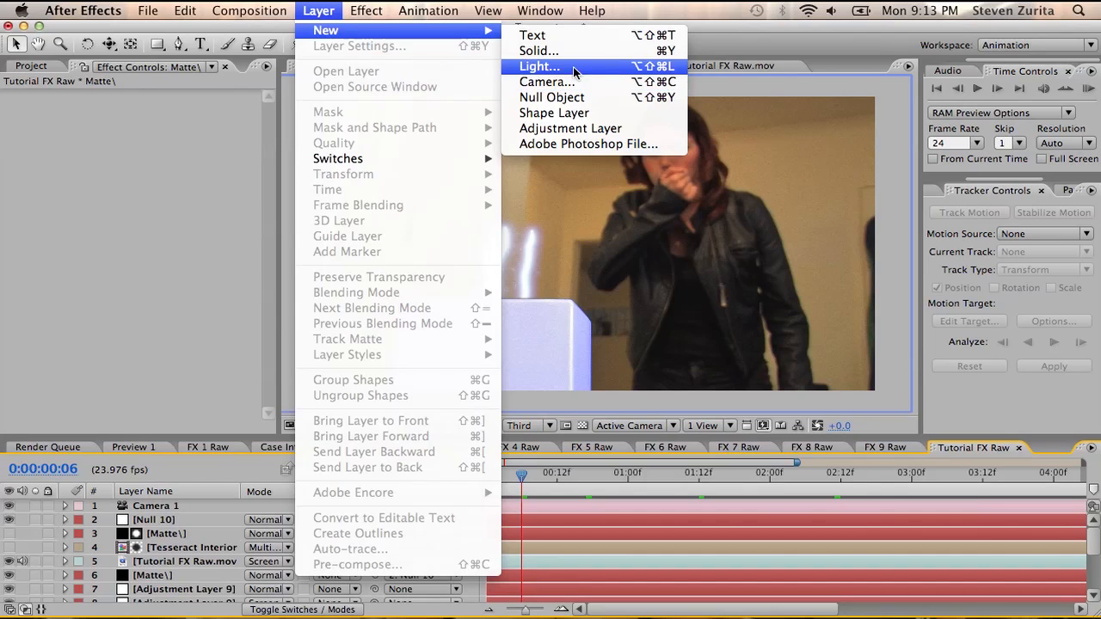
{"action": "left_click", "coordinate": [602, 66]}
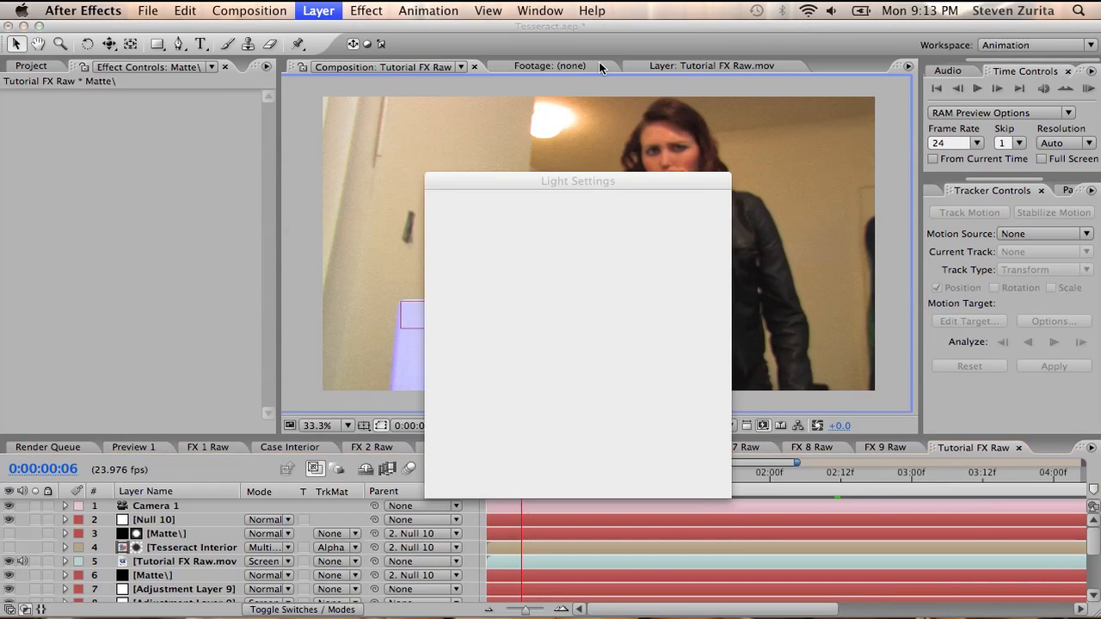
{"action": "key", "text": "Return"}
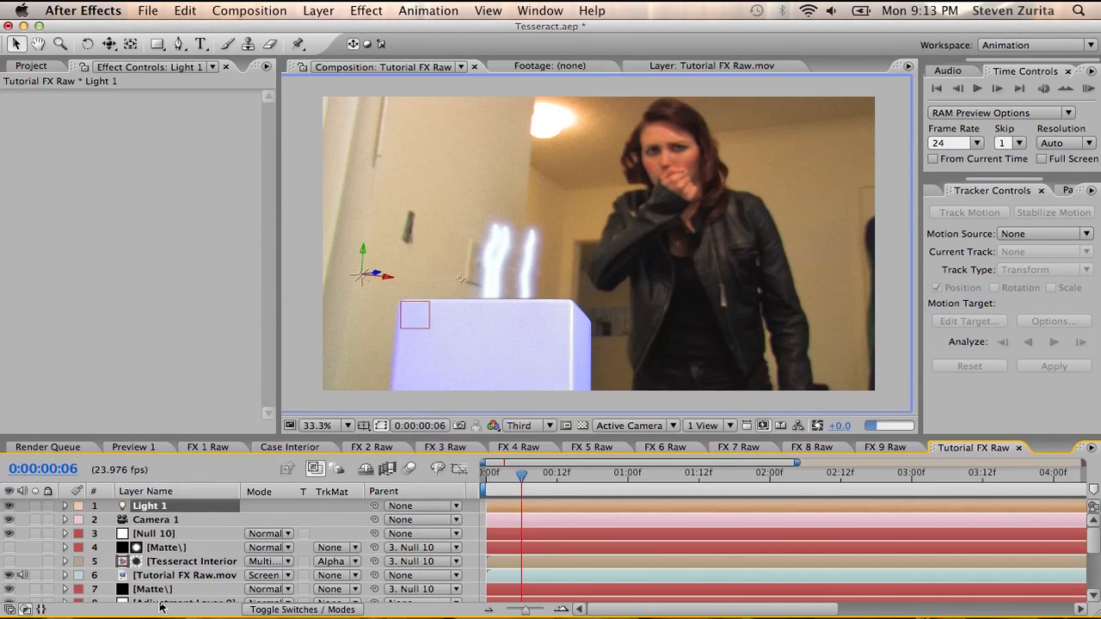
{"action": "key", "text": "p"}
{"action": "left_click", "coordinate": [336, 520]}
{"action": "type", "text": "0"}
{"action": "key", "text": "Return"}
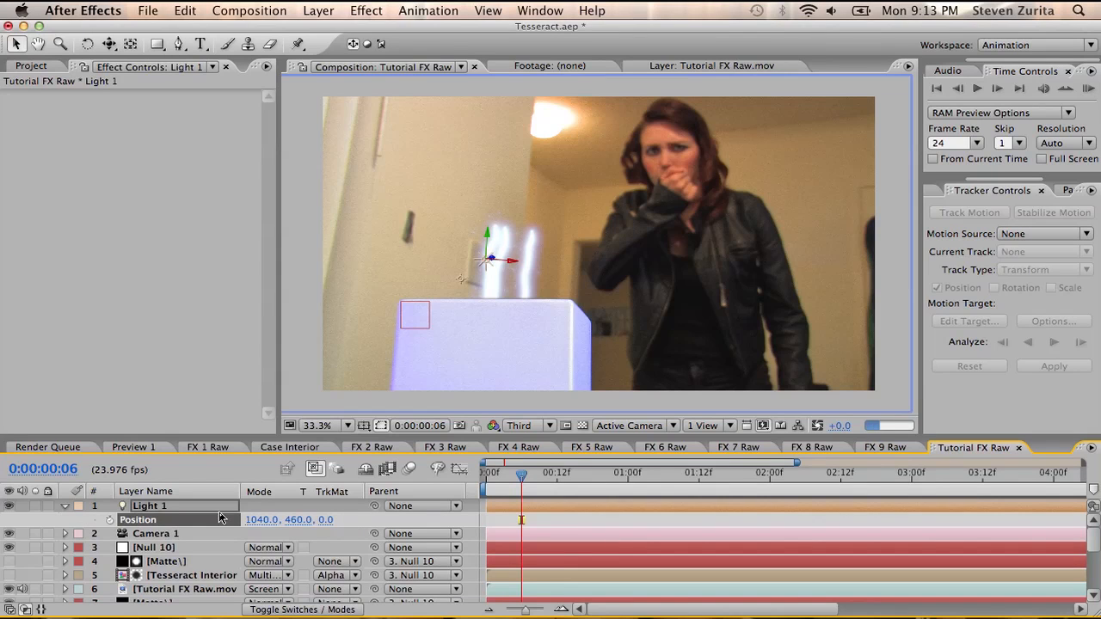
Step: Move Light 1 down onto the middle of the cube's front face and parent it to Null 10
{"action": "left_click", "coordinate": [516, 255]}
{"action": "left_click_drag", "start_coordinate": [486, 234], "coordinate": [514, 368]}
{"action": "left_click_drag", "start_coordinate": [374, 506], "coordinate": [151, 553]}
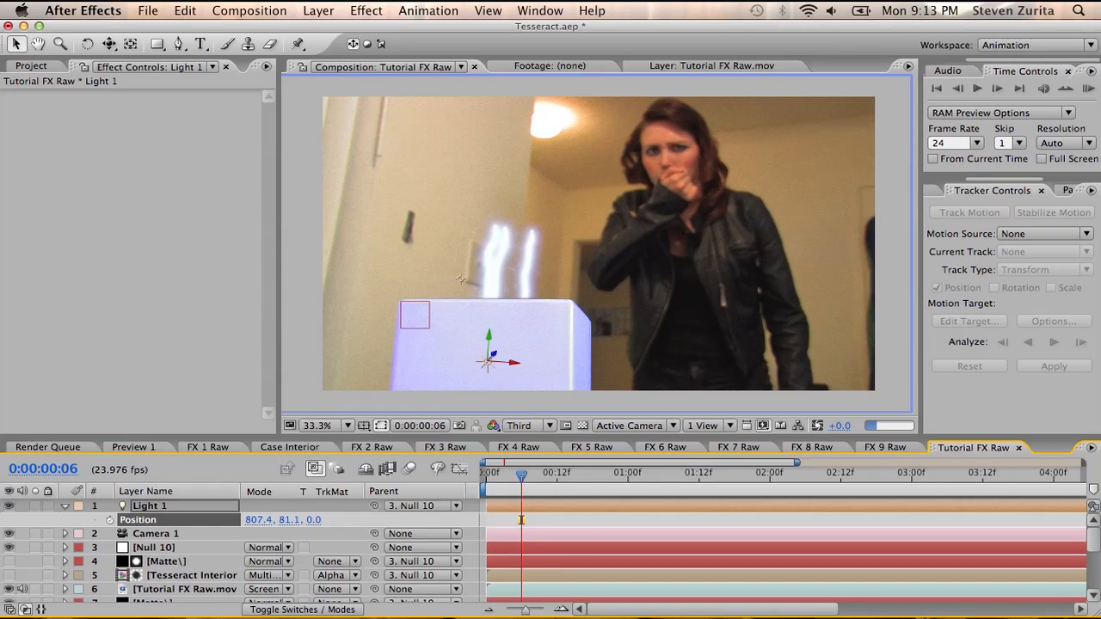
Step: Create a black 1920 x 1080 solid named Lens Flare and apply the Optical Flares effect to it
{"action": "left_click", "coordinate": [318, 11]}
{"action": "mouse_move", "coordinate": [476, 35]}
{"action": "left_click", "coordinate": [548, 53]}
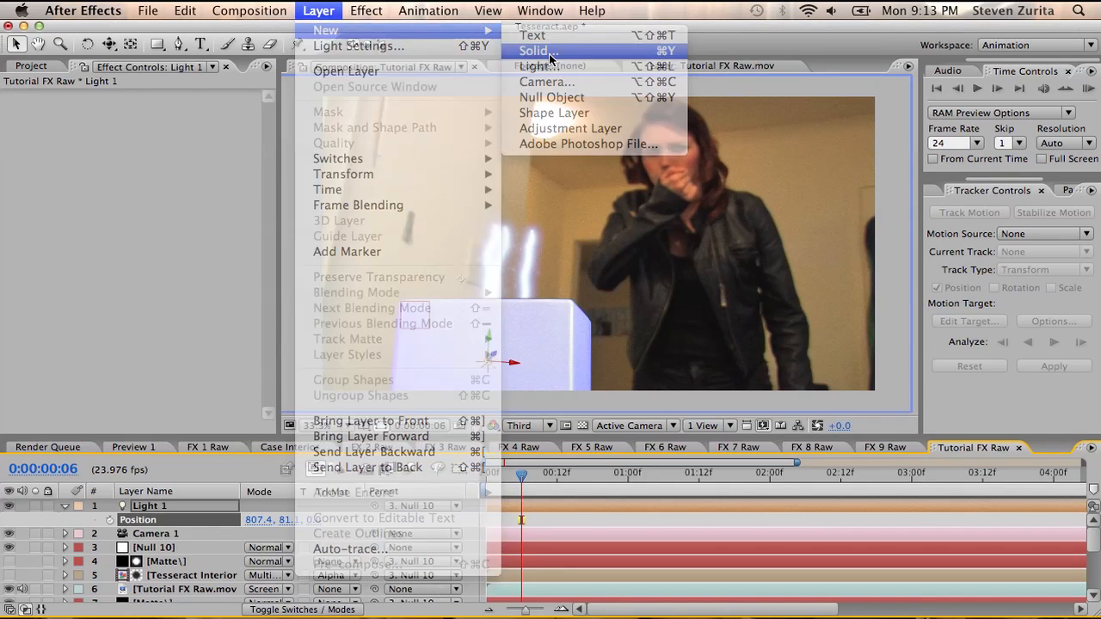
{"action": "type", "text": "Lens Flare"}
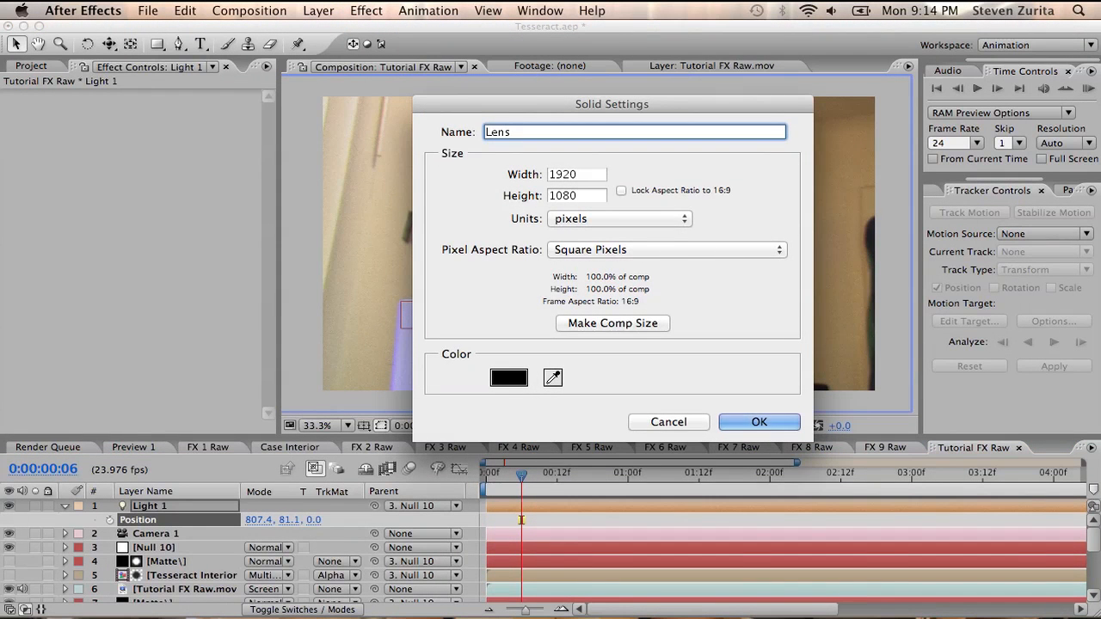
{"action": "key", "text": "Return"}
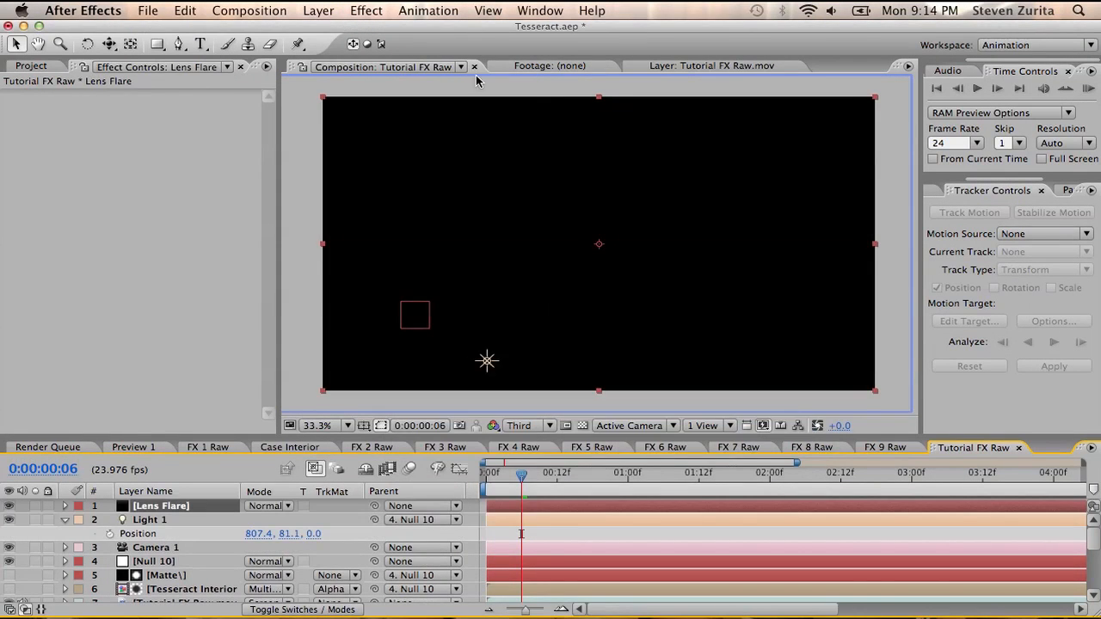
{"action": "left_click", "coordinate": [367, 10]}
{"action": "mouse_move", "coordinate": [401, 414]}
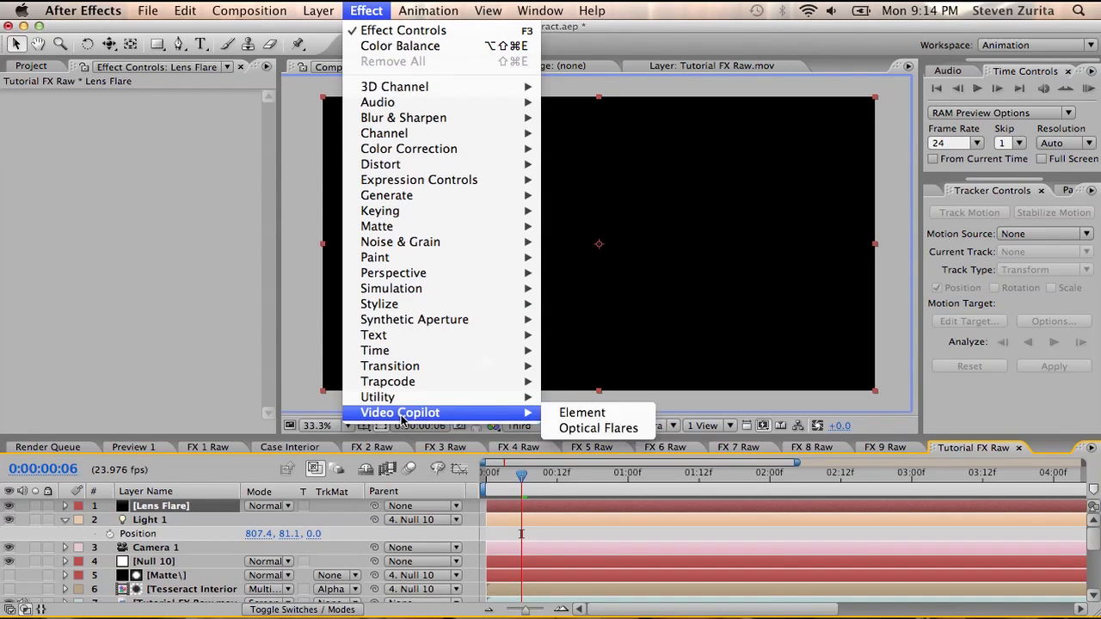
{"action": "left_click", "coordinate": [593, 427]}
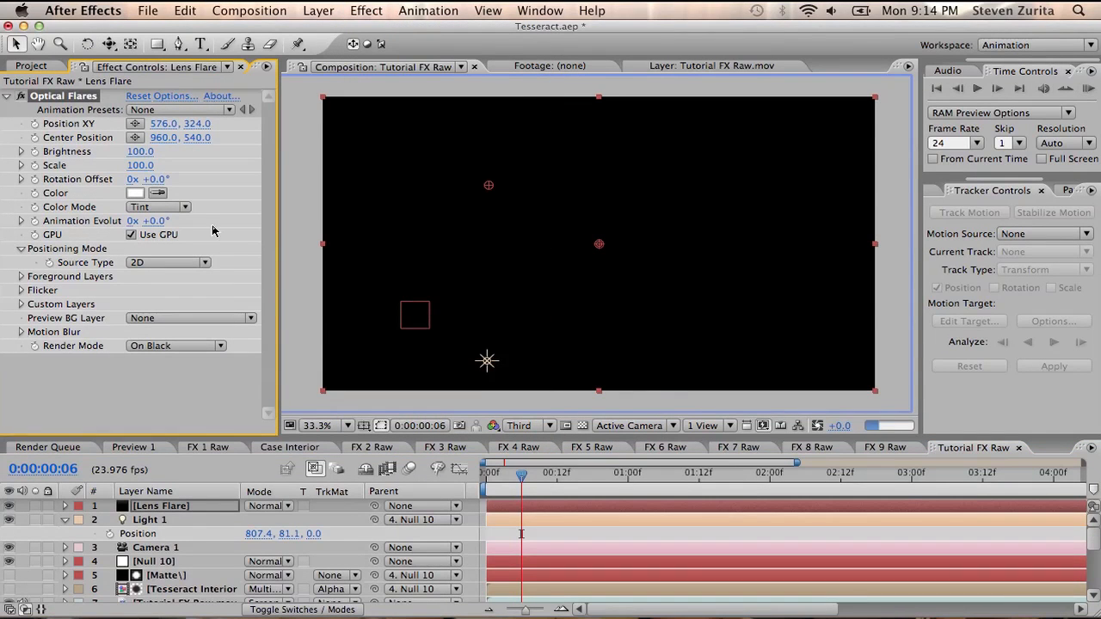
Step: Load the Blue Steel preset from the Natural Flares collection into Optical Flares and accept it
{"action": "left_click", "coordinate": [182, 96]}
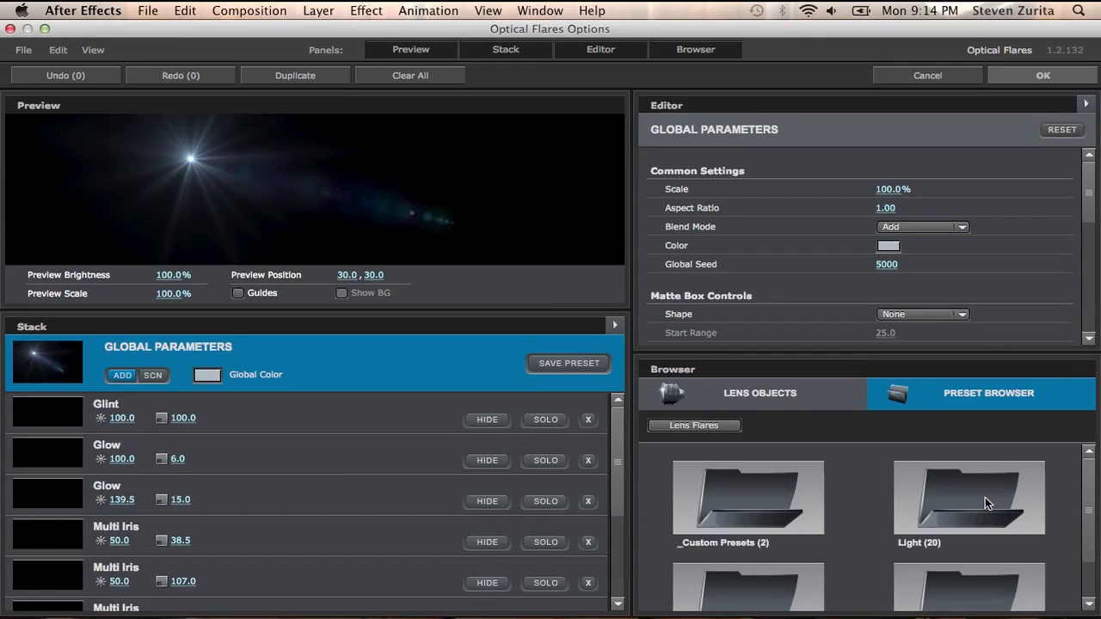
{"action": "double_click", "coordinate": [984, 497]}
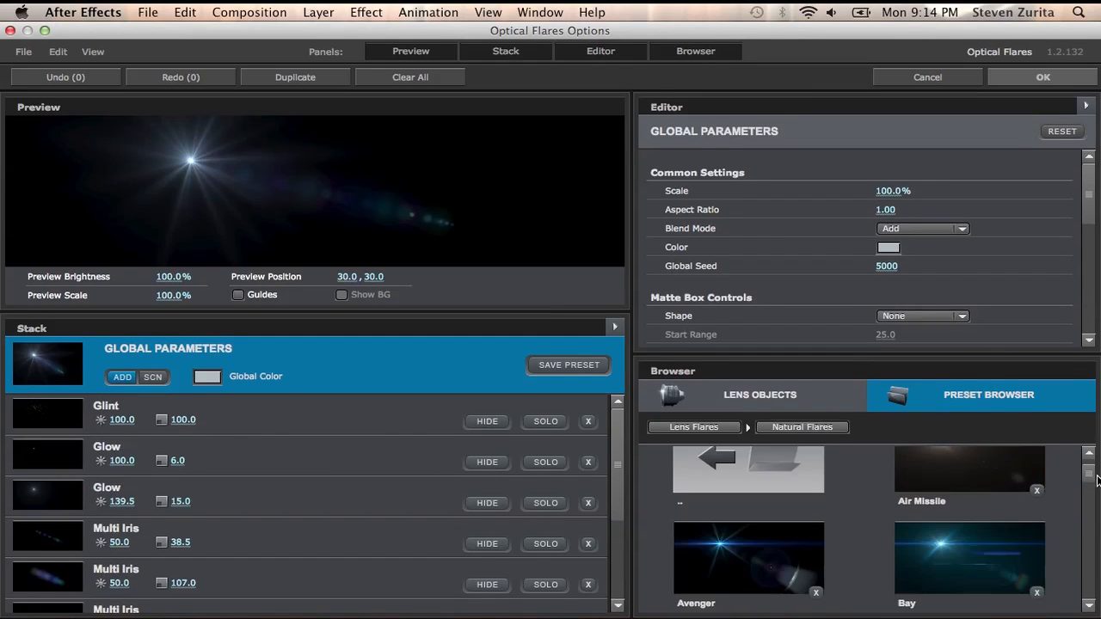
{"action": "scroll", "coordinate": [1095, 491], "scroll_direction": "up", "scroll_amount": 3}
{"action": "scroll", "coordinate": [1095, 491], "scroll_direction": "down", "scroll_amount": 3}
{"action": "scroll", "coordinate": [1094, 491], "scroll_direction": "down", "scroll_amount": 3}
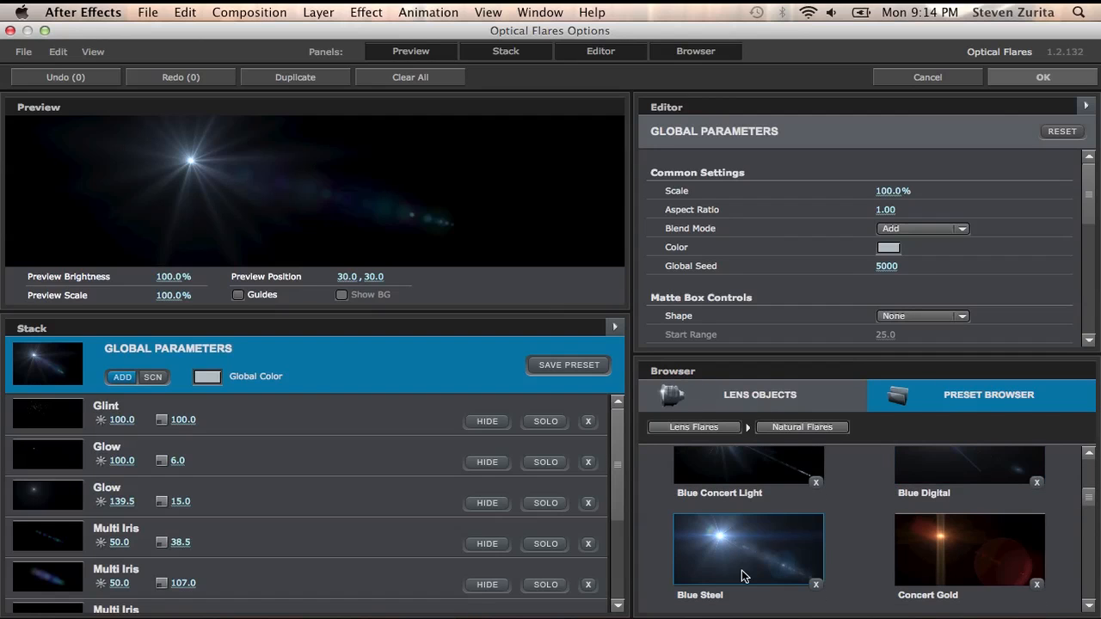
{"action": "left_click", "coordinate": [744, 576]}
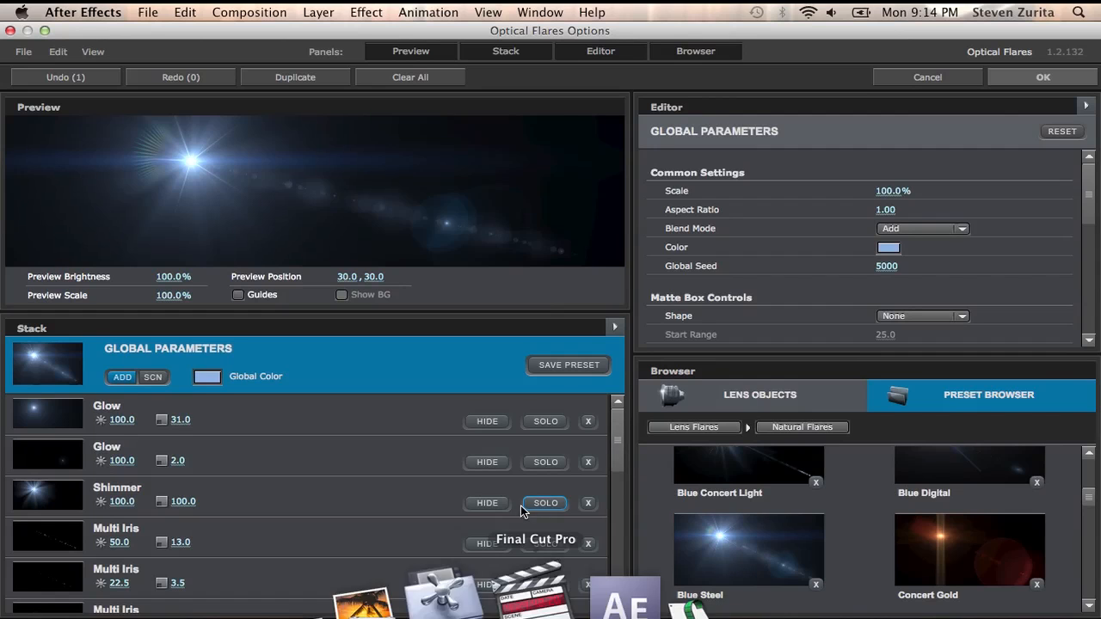
{"action": "left_click", "coordinate": [1017, 81]}
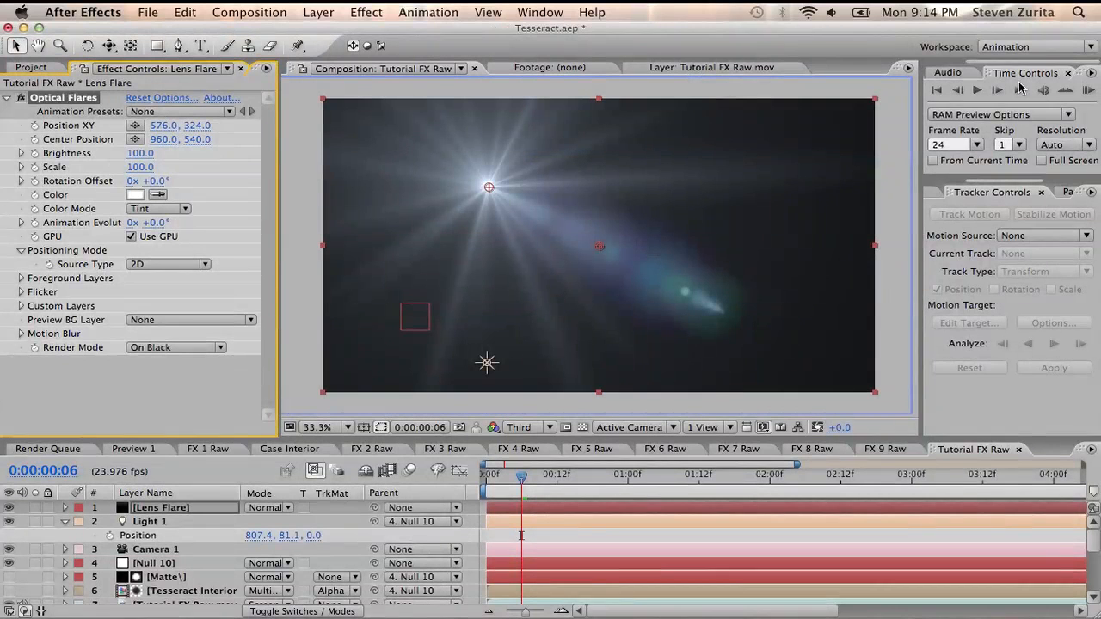
Step: Set the Optical Flares Source Type to Track Lights and the Lens Flare layer's blending mode to Screen
{"action": "left_click", "coordinate": [163, 264]}
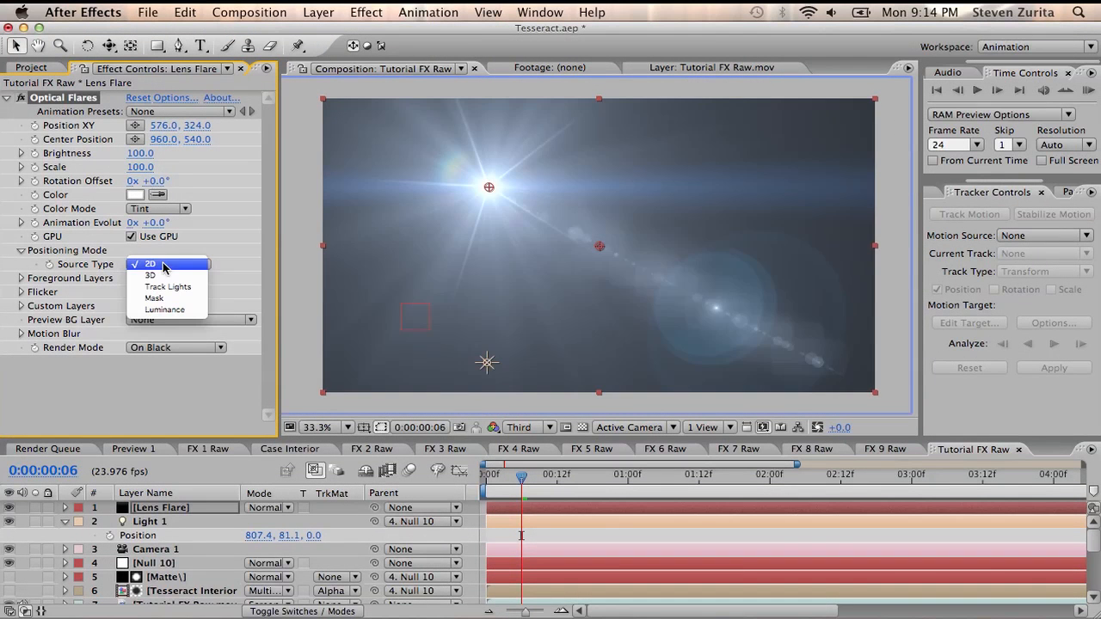
{"action": "left_click", "coordinate": [165, 287]}
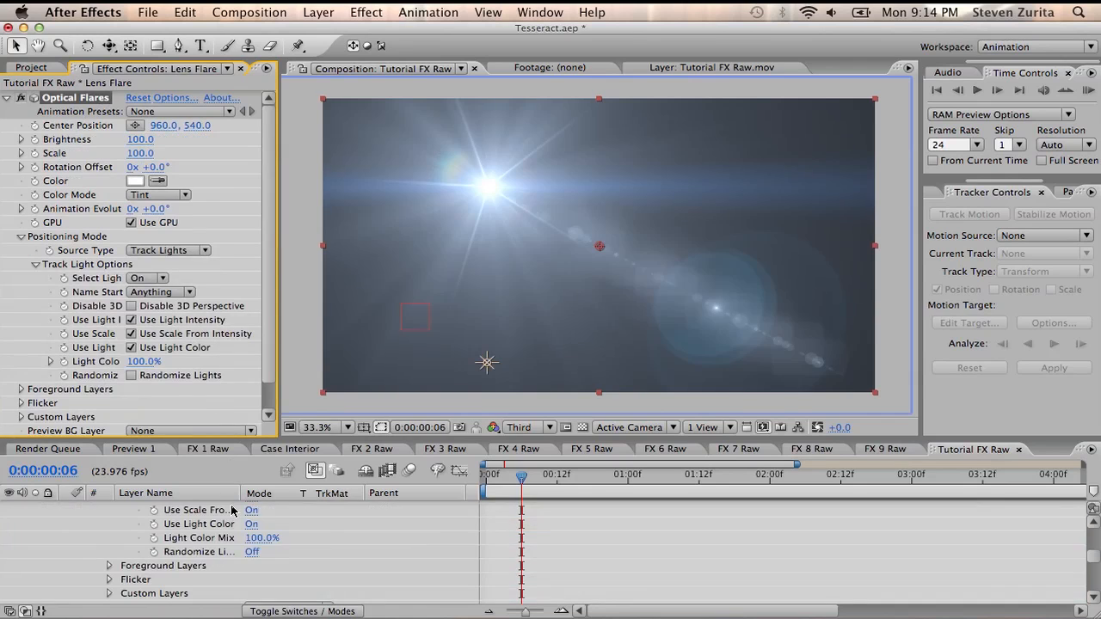
{"action": "scroll", "coordinate": [372, 559], "scroll_direction": "up", "scroll_amount": 10}
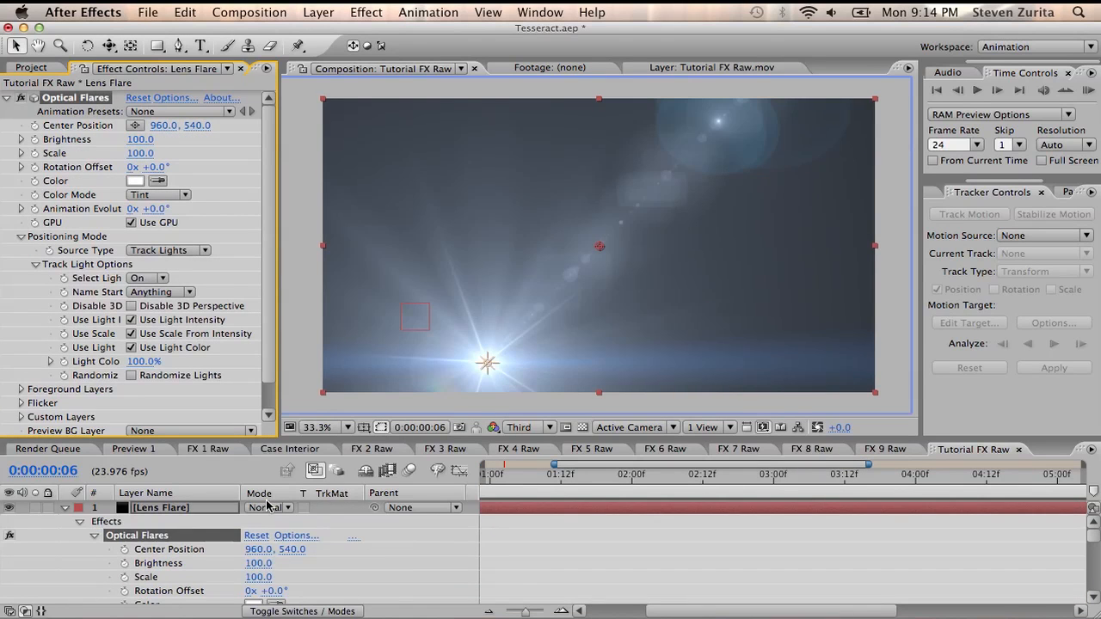
{"action": "left_click", "coordinate": [263, 511]}
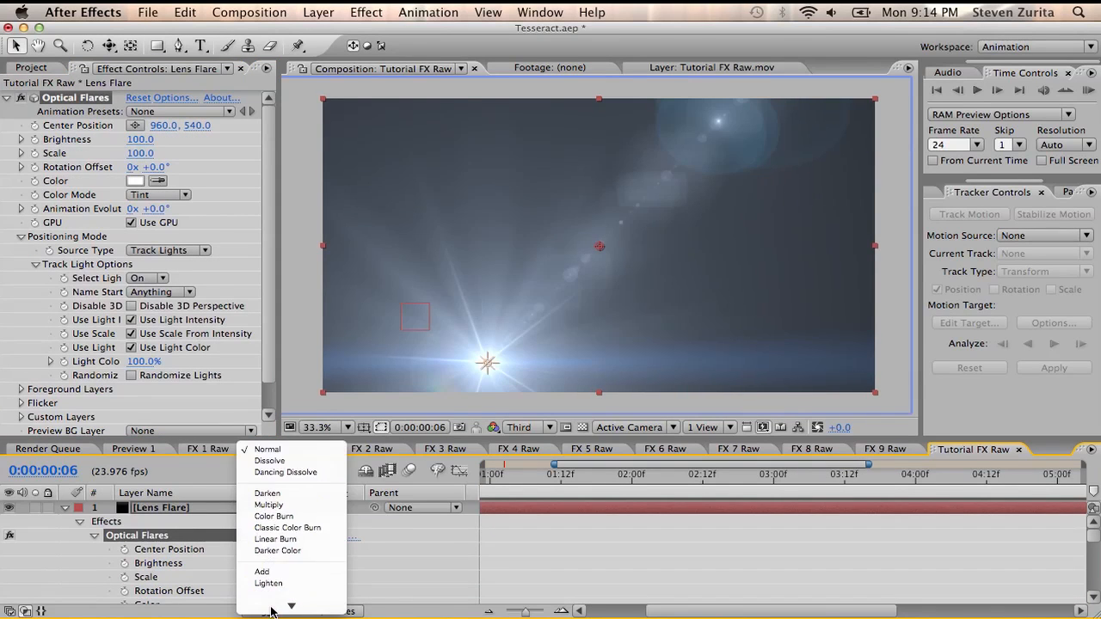
{"action": "left_click", "coordinate": [269, 559]}
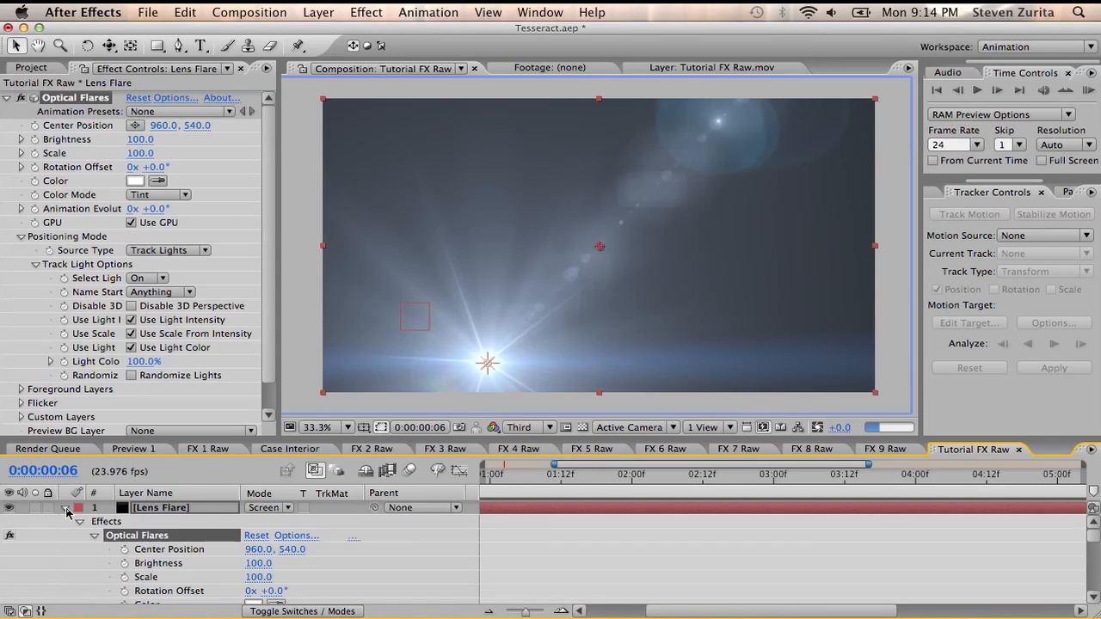
{"action": "left_click", "coordinate": [67, 508]}
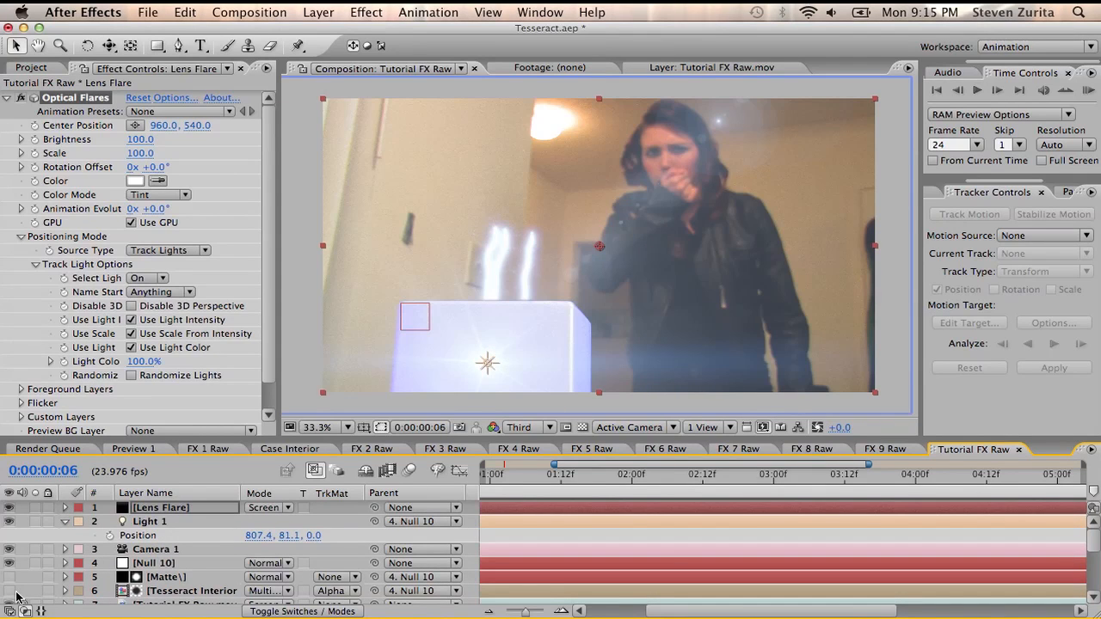
Step: Show the Tesseract Interior layer, view the Lens Flare layer in isolation, and hide the flare
{"action": "left_click", "coordinate": [13, 591]}
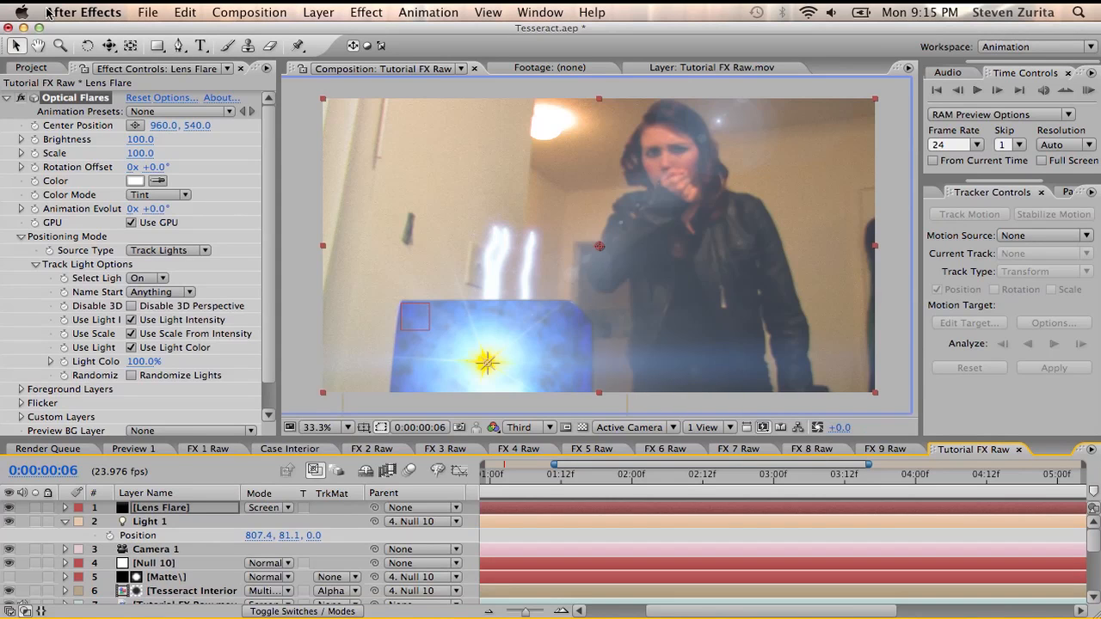
{"action": "left_click", "coordinate": [31, 67]}
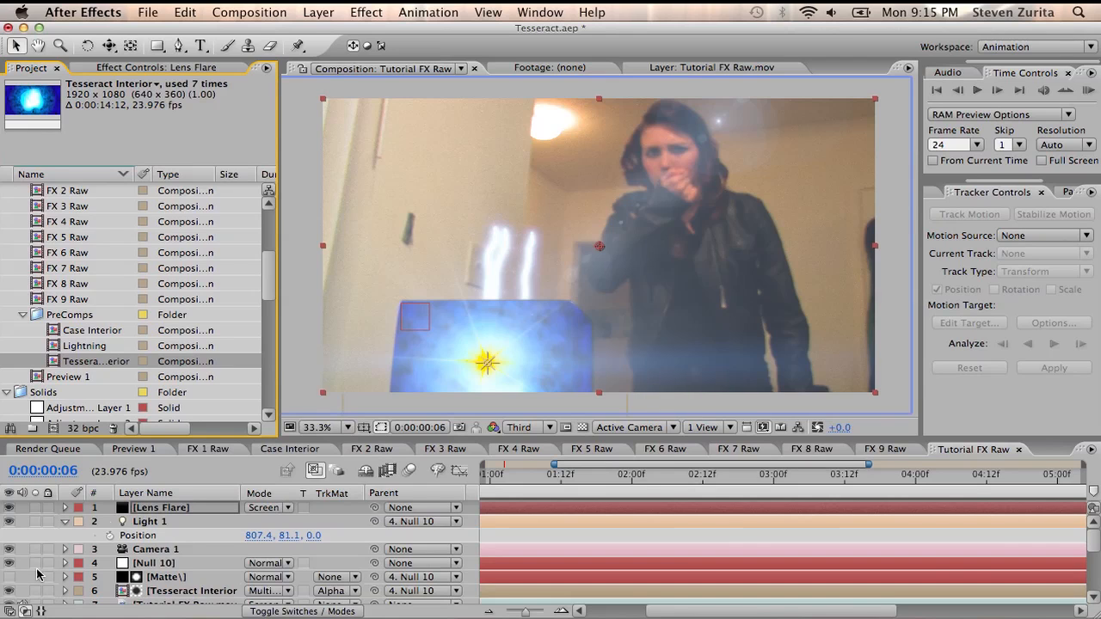
{"action": "left_click", "coordinate": [36, 507]}
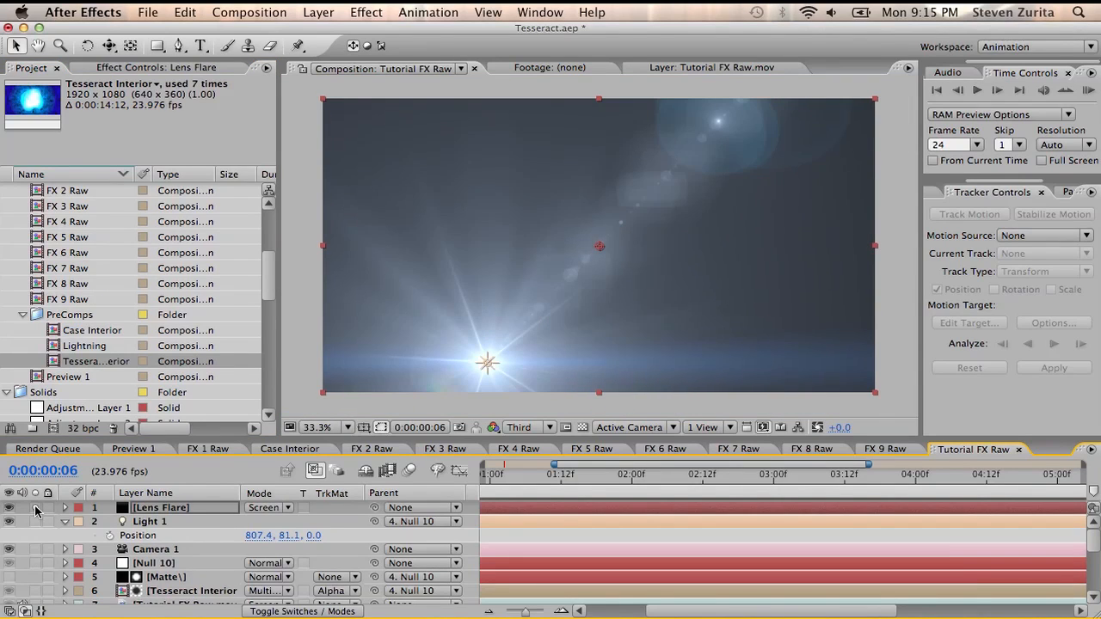
{"action": "left_click", "coordinate": [10, 509]}
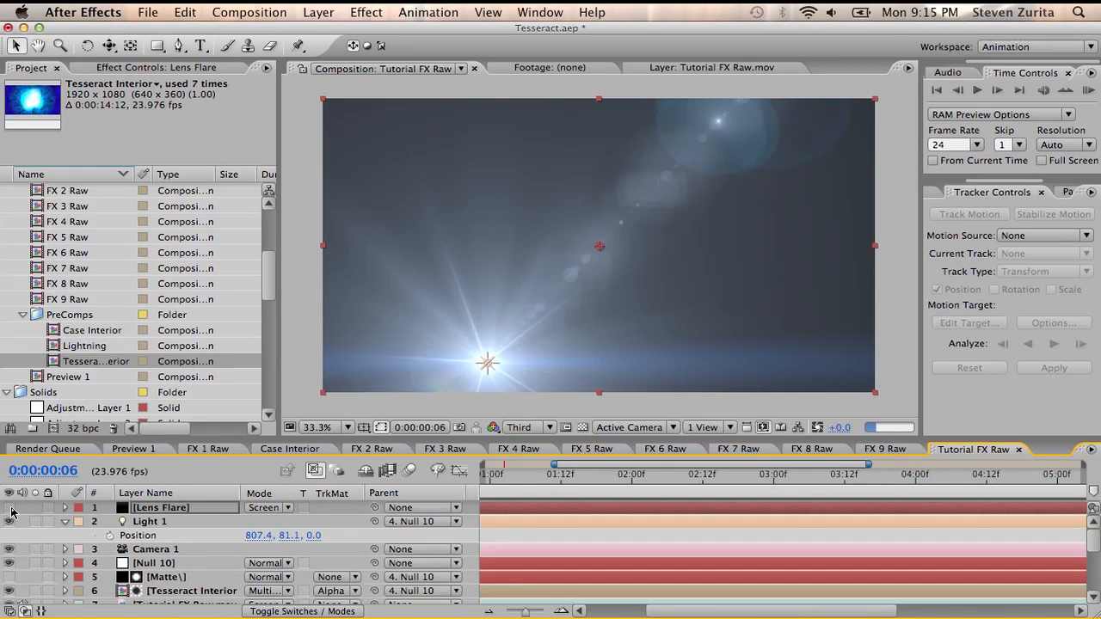